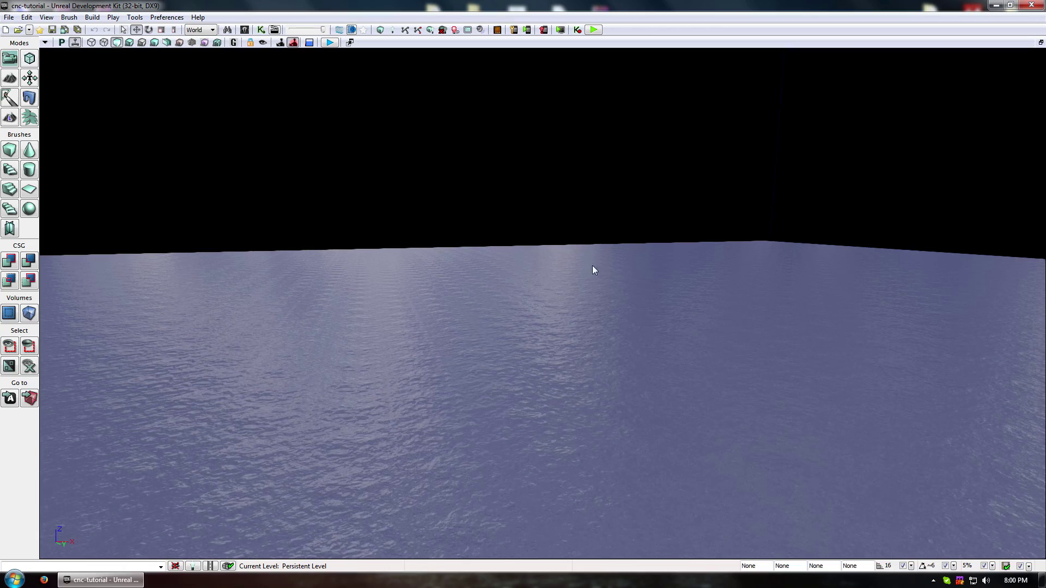
# Bring the terrain with its rocks and trees into view and switch the viewport to Lit shading.
pyautogui.moveTo(594, 281); pyautogui.dragTo(523, 272, button='right')
pyautogui.moveTo(593, 275); pyautogui.dragTo(637, 316, button='right')
pyautogui.moveTo(493, 245); pyautogui.dragTo(498, 234, button='right')
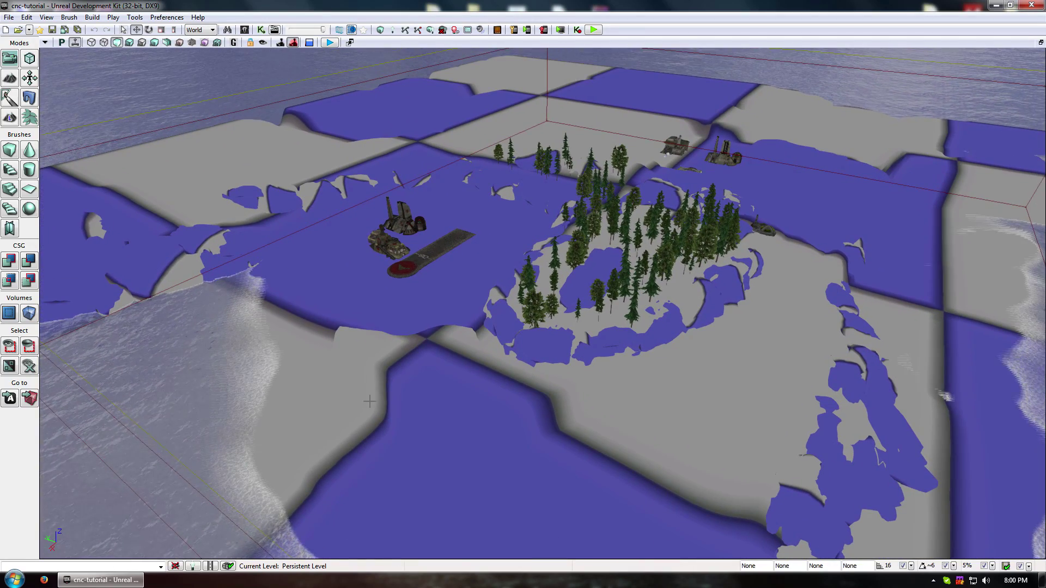
pyautogui.click(129, 42)
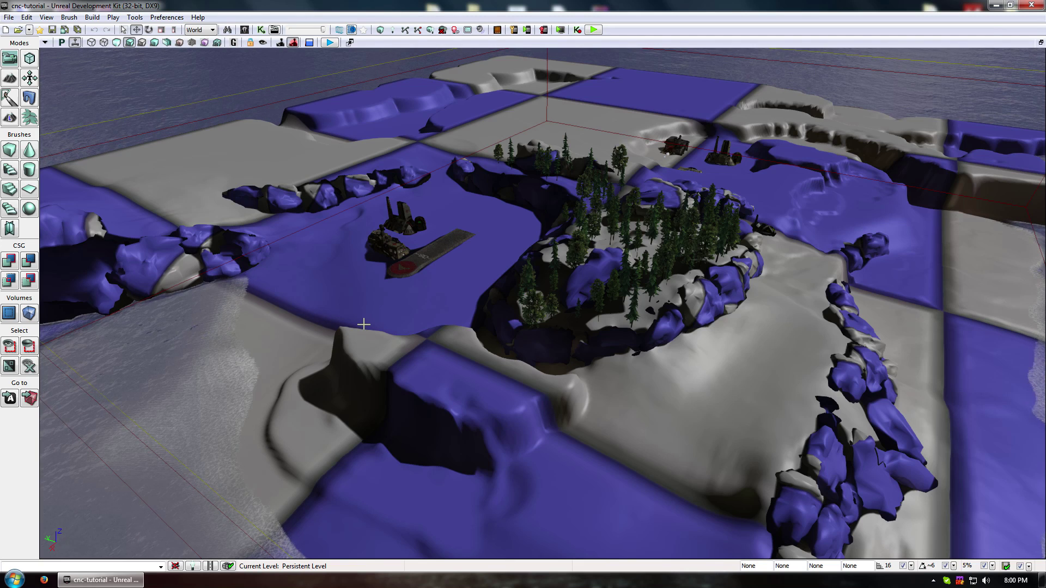
# Open the landscape's material Landscape_mat1 from its properties in a maximized Material Editor.
pyautogui.doubleClick(500, 390)
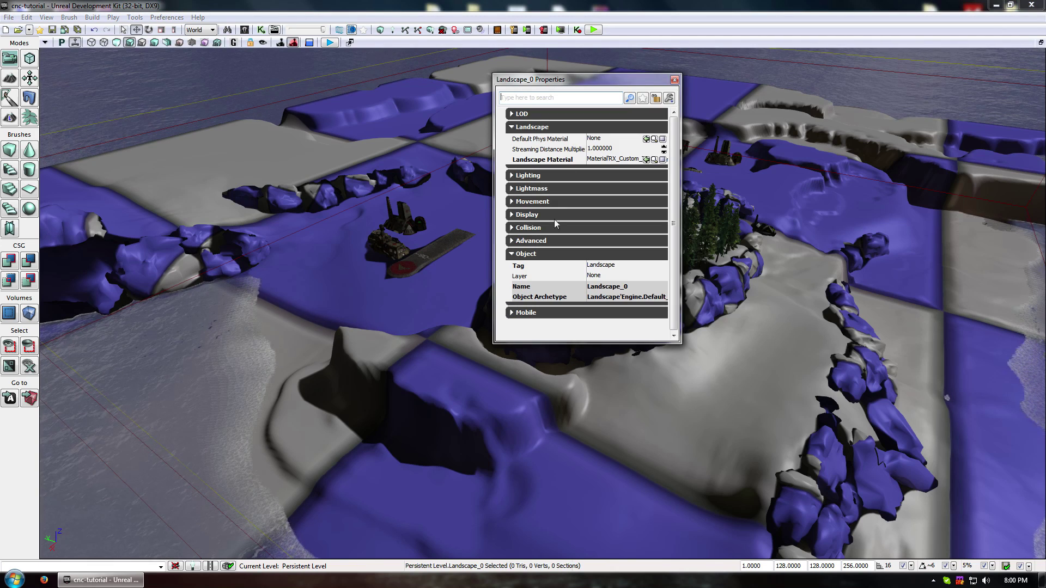
pyautogui.click(654, 159)
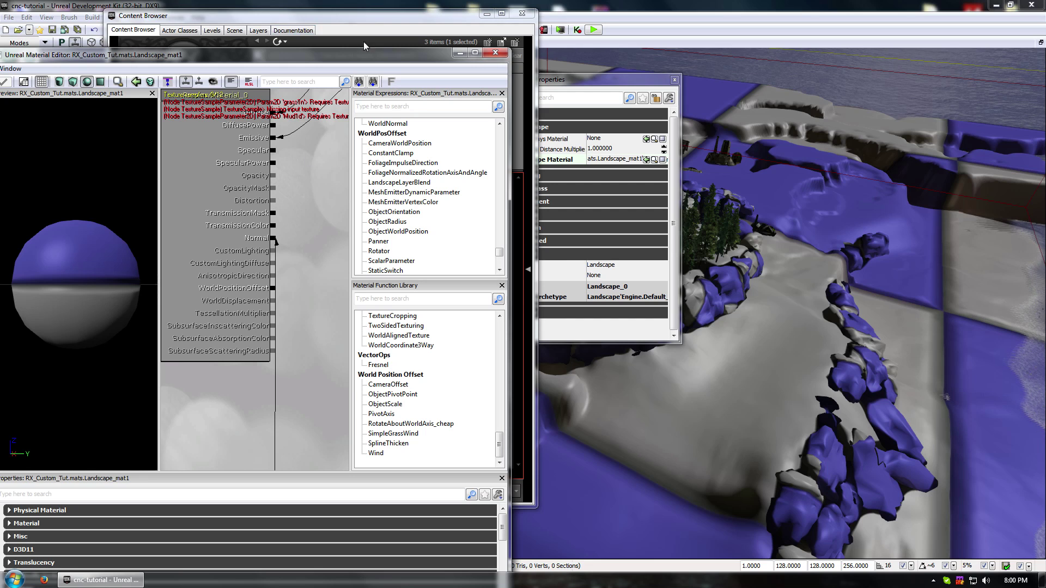
pyautogui.moveTo(366, 54); pyautogui.dragTo(555, 0)
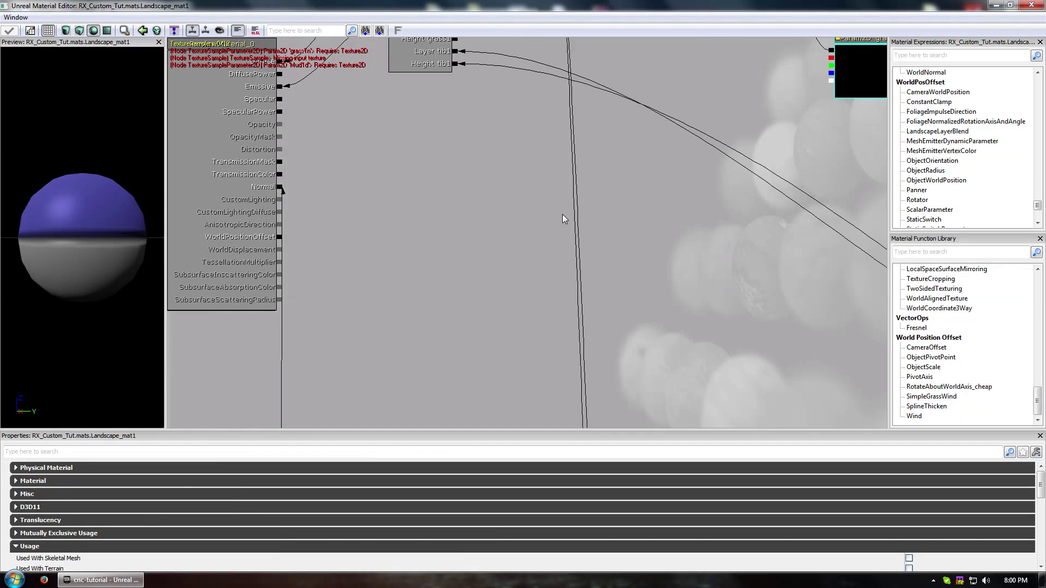
# Examine the Landscape_mat1 node graph, including its texture samples and the moss tiling and Fresnel nodes.
pyautogui.scroll(-5, 566, 283)
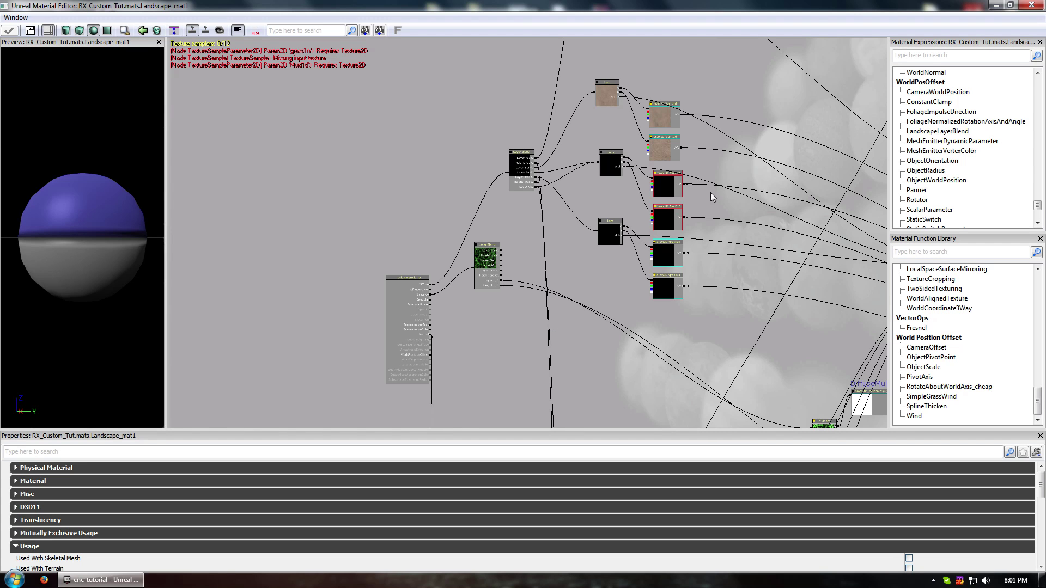
pyautogui.moveTo(587, 280); pyautogui.dragTo(386, 313)
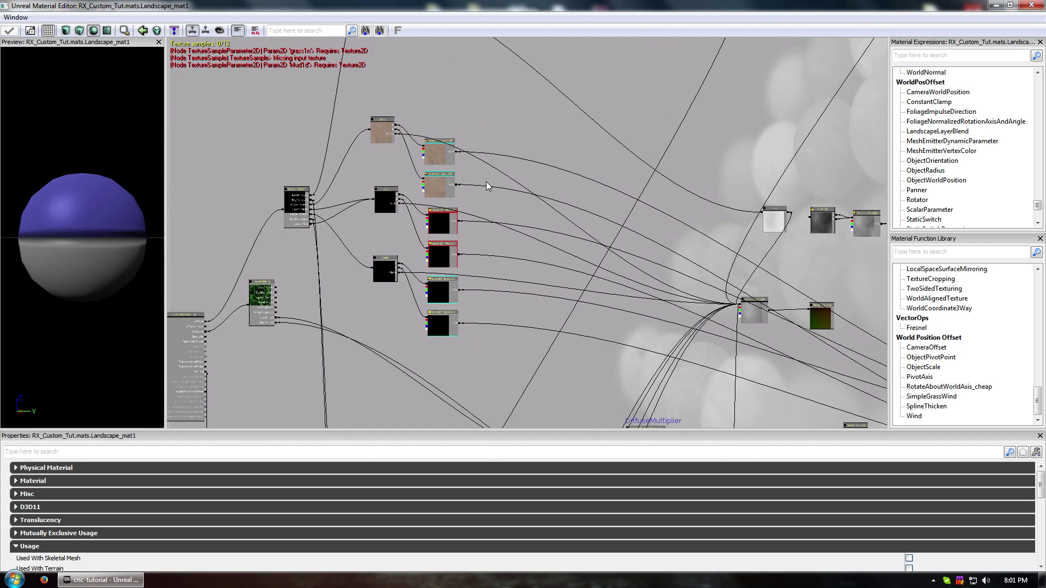
pyautogui.moveTo(550, 163); pyautogui.dragTo(663, 336)
pyautogui.moveTo(662, 206); pyautogui.dragTo(457, 432)
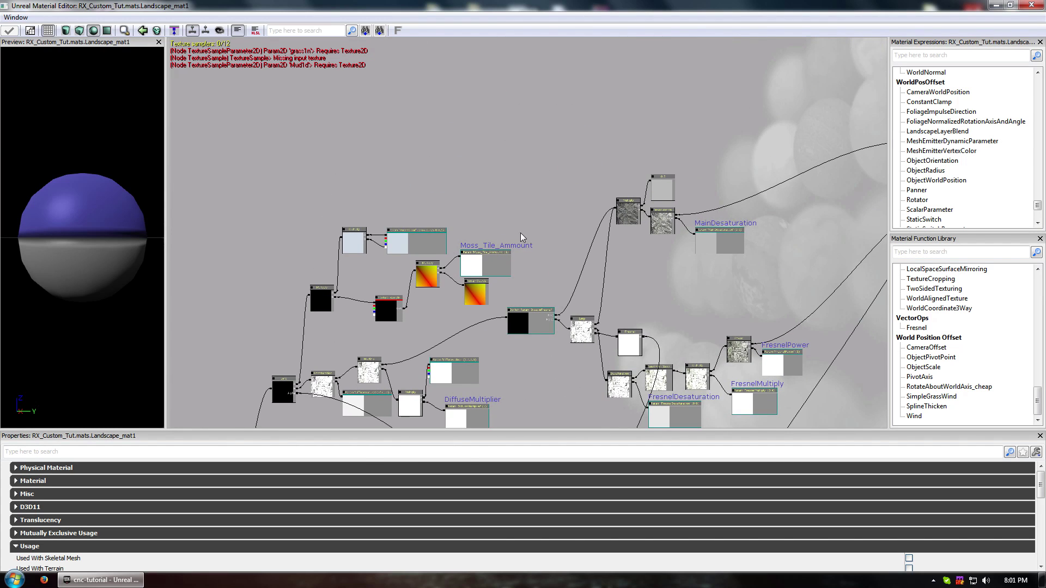
pyautogui.moveTo(587, 189); pyautogui.dragTo(490, 198)
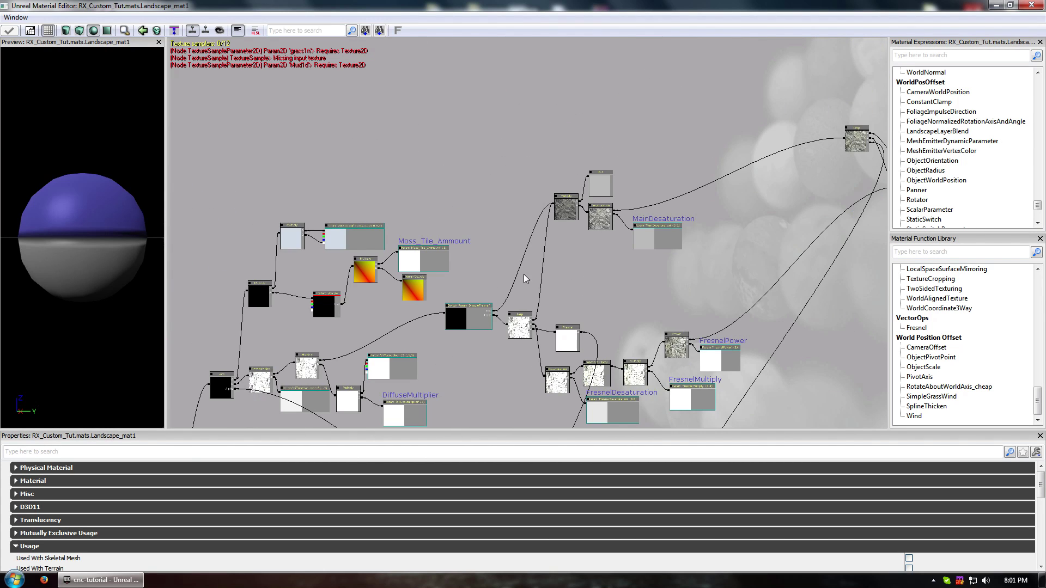
pyautogui.moveTo(525, 357); pyautogui.dragTo(513, 246)
# Restore the editor window, search all assets for "rock" filtered to Materials, and open M_Rock_MasterBig_Jungle from RX_Deco_Rock.
pyautogui.doubleClick(476, 4)
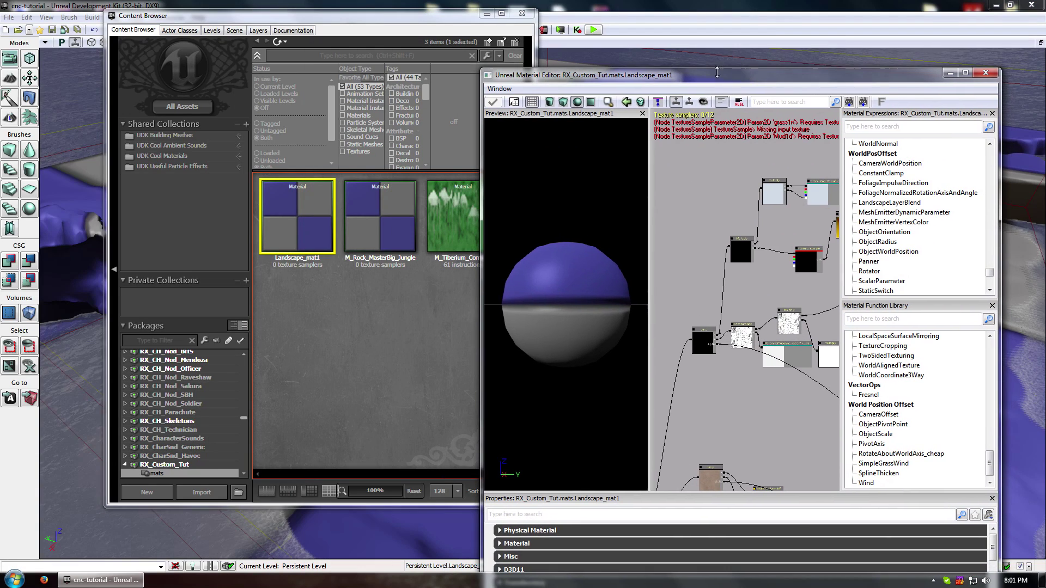
pyautogui.click(312, 55)
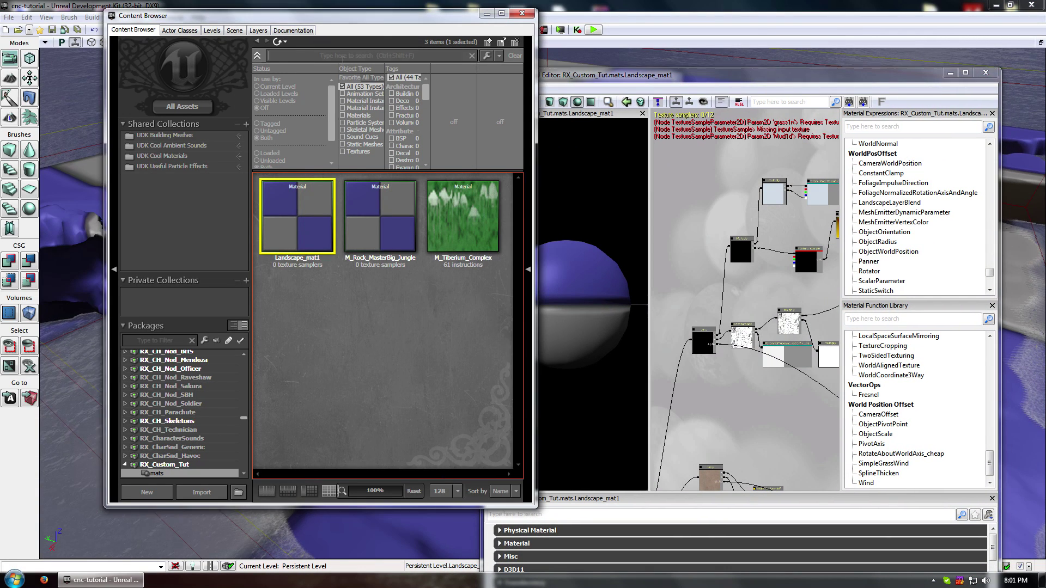
pyautogui.write('rock')
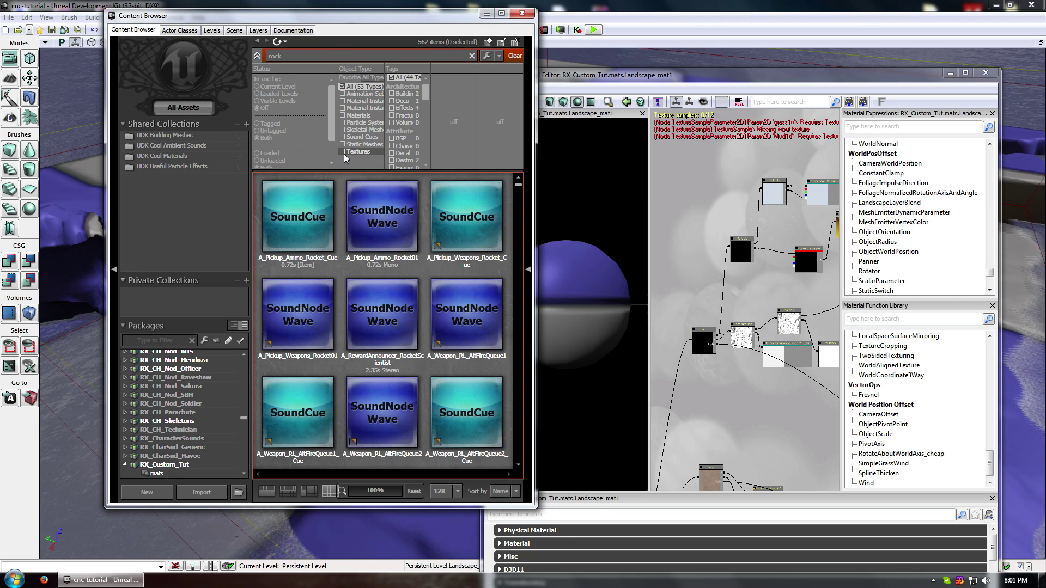
pyautogui.click(354, 116)
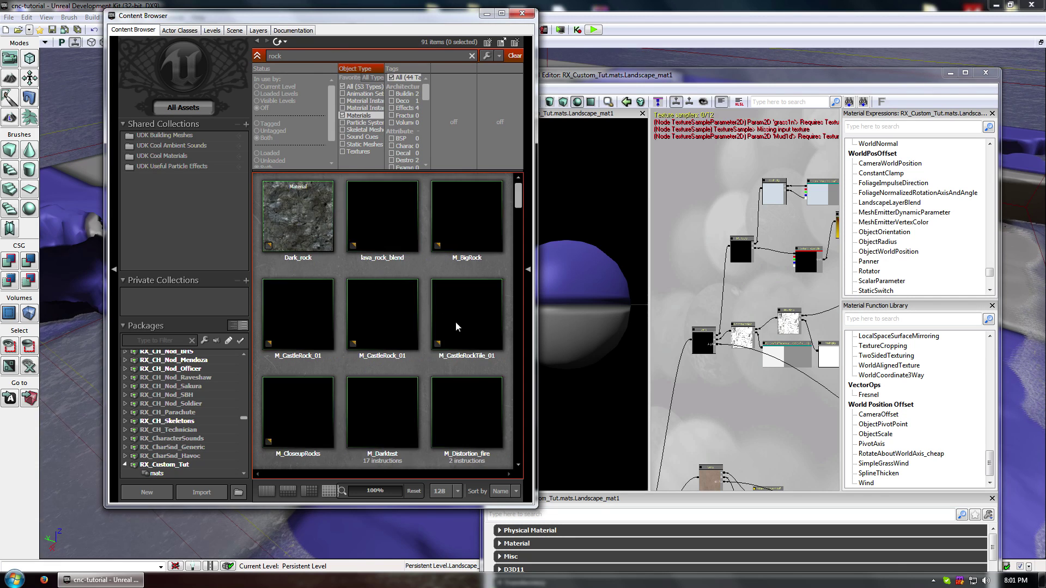
pyautogui.scroll(-5, 472, 204)
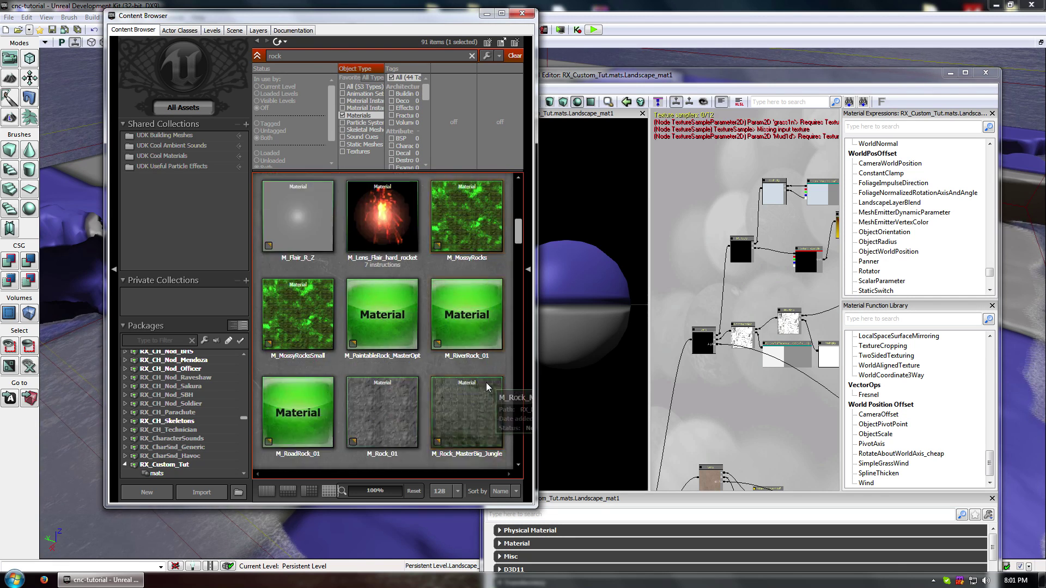
pyautogui.click(485, 415)
pyautogui.click(467, 309)
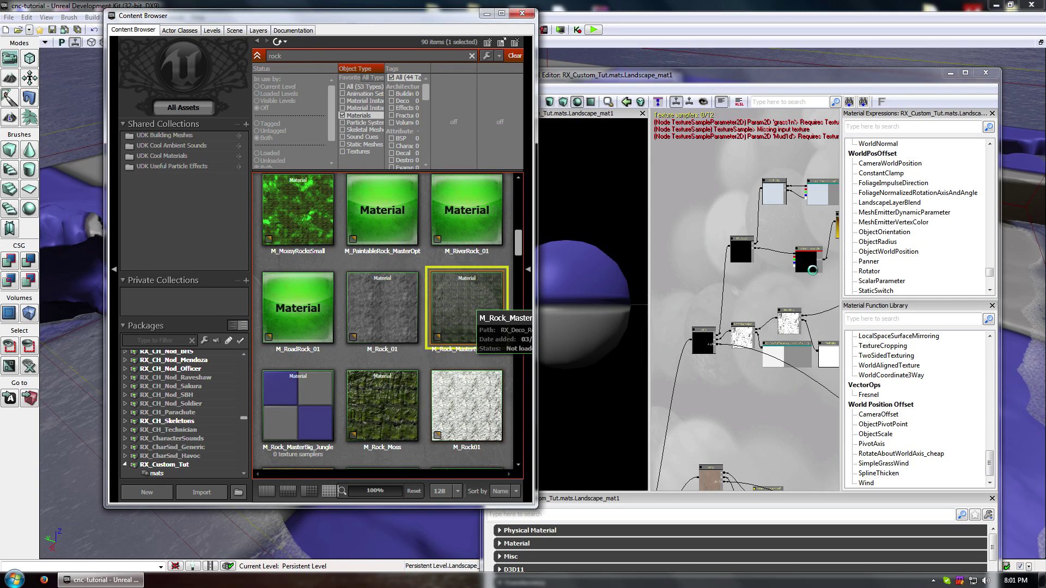
pyautogui.doubleClick(467, 306)
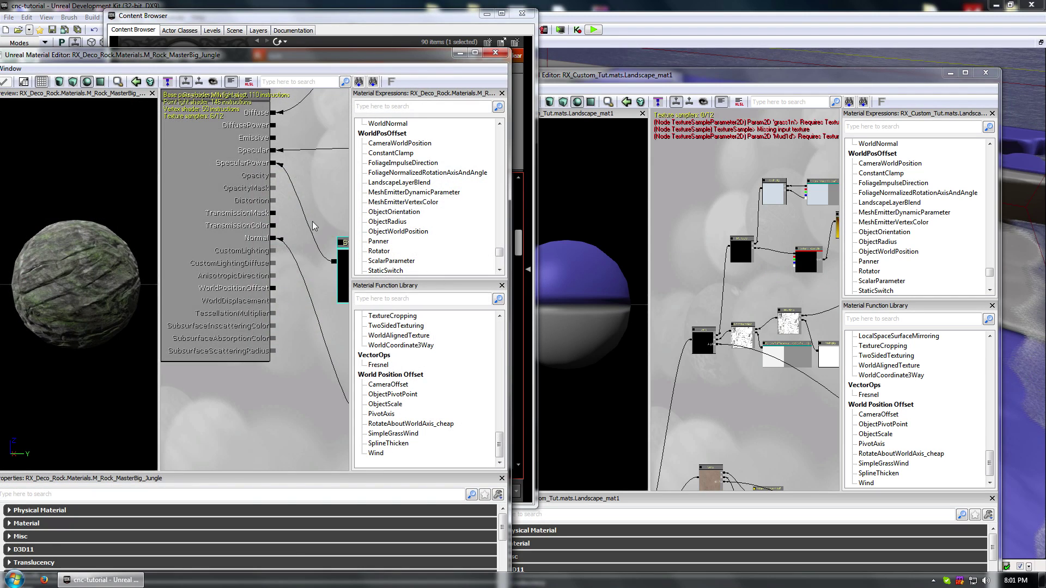
# Select the moss texture sample in M_Rock_MasterBig_Jungle and locate its texture T_Moss_01b_D in the Content Browser.
pyautogui.moveTo(248, 195); pyautogui.dragTo(240, 210)
pyautogui.scroll(-4, 276, 212)
pyautogui.moveTo(255, 279); pyautogui.dragTo(183, 276)
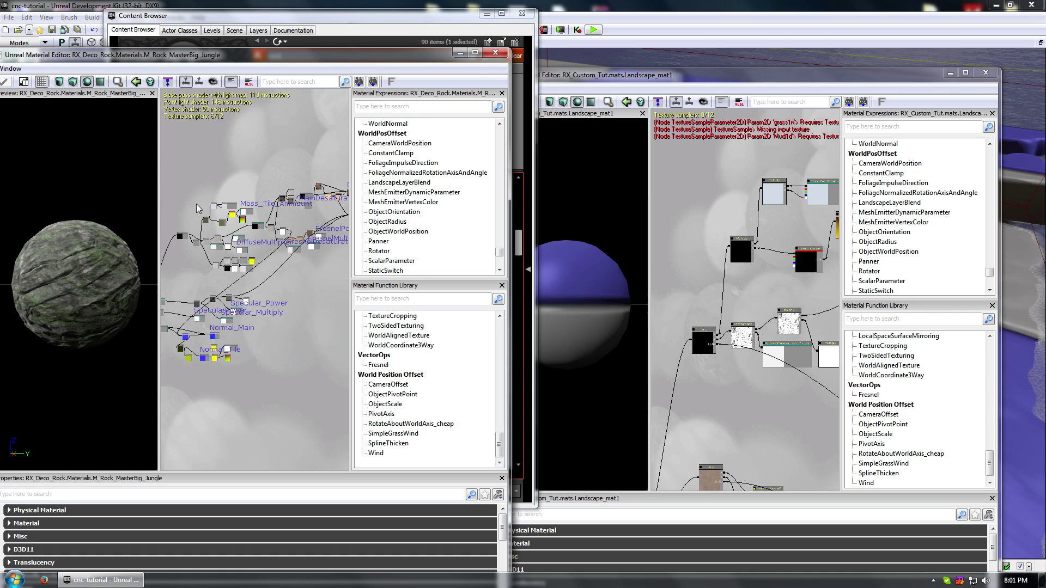
pyautogui.scroll(5, 243, 165)
pyautogui.moveTo(245, 167); pyautogui.dragTo(181, 230)
pyautogui.click(277, 157)
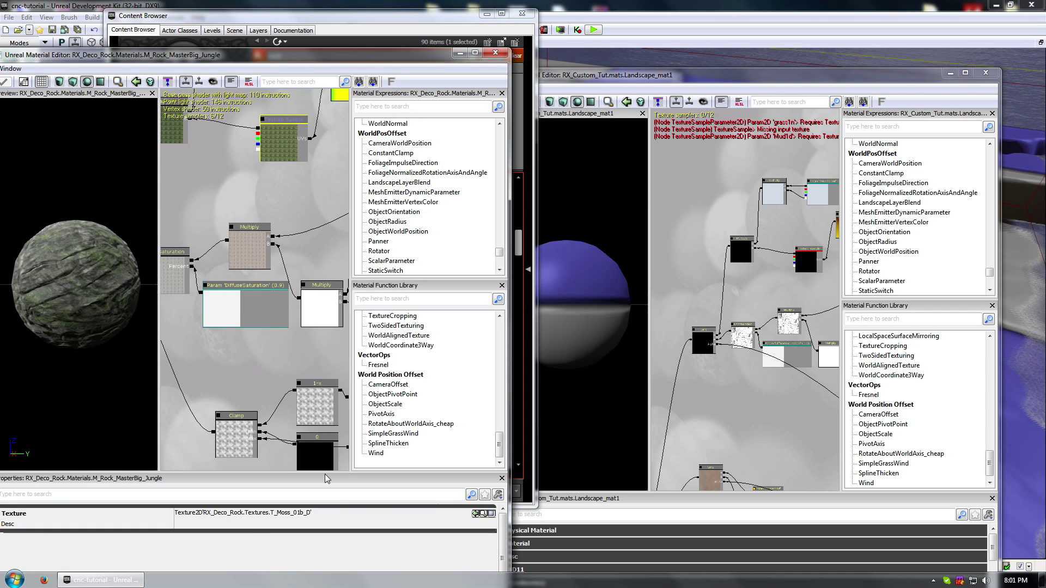
pyautogui.click(483, 514)
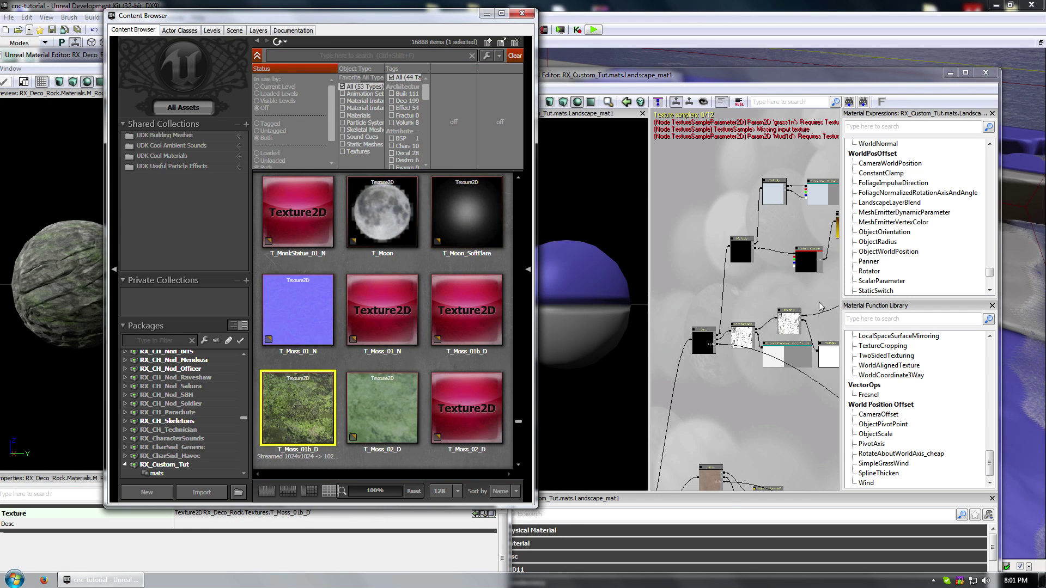
# Assign T_Moss_01b_D to the empty texture sample near the moss tiling nodes in Landscape_mat1.
pyautogui.click(817, 259)
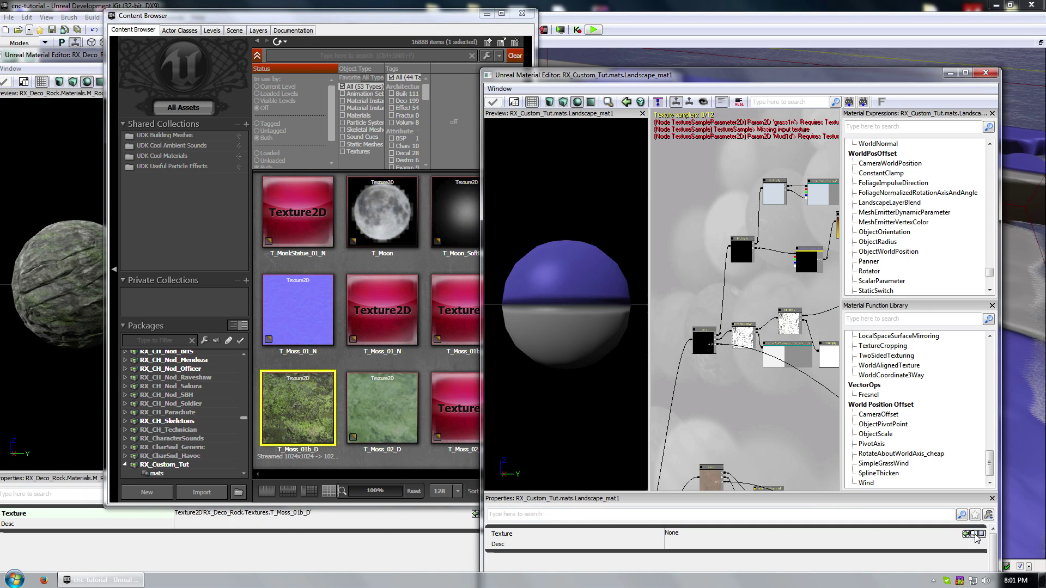
pyautogui.moveTo(785, 286); pyautogui.dragTo(722, 115)
pyautogui.scroll(-1, 705, 233)
pyautogui.moveTo(782, 373); pyautogui.dragTo(775, 362)
pyautogui.scroll(3, 733, 314)
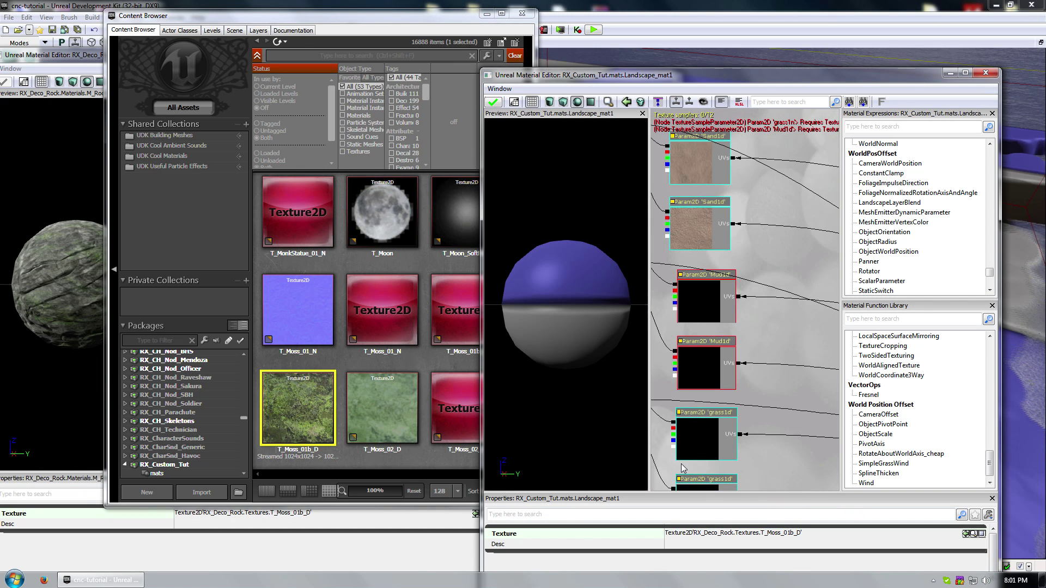
# Search the Content Browser for "mud" and filter the assets to Textures.
pyautogui.click(334, 56)
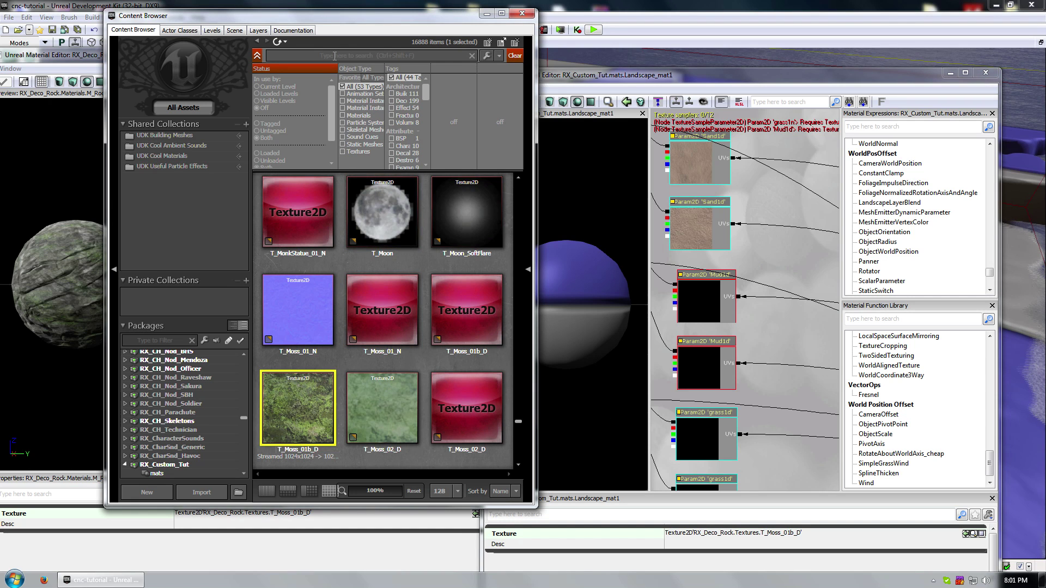
pyautogui.write('mud')
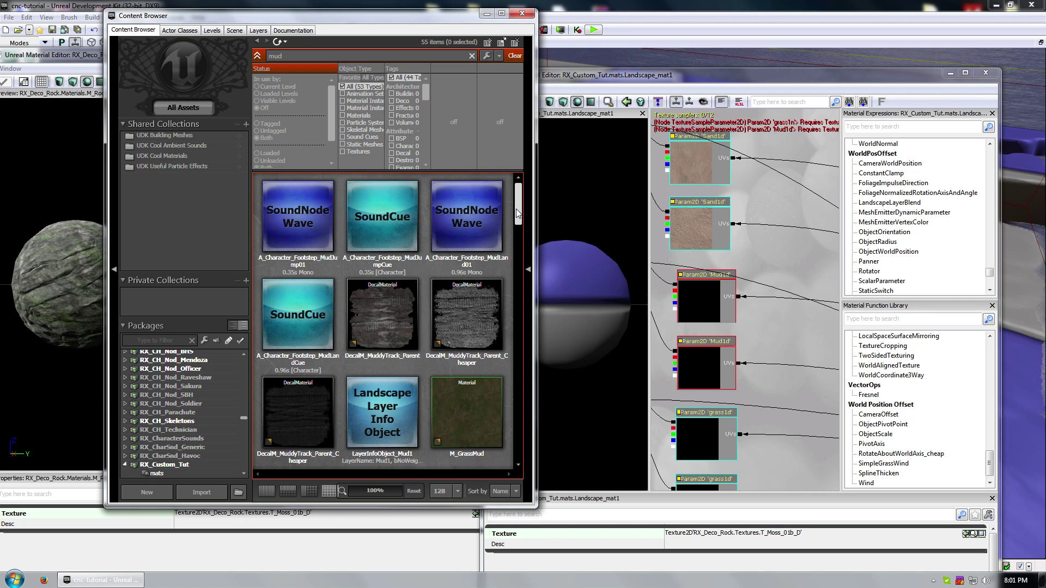
pyautogui.scroll(-1, 518, 212)
pyautogui.click(343, 152)
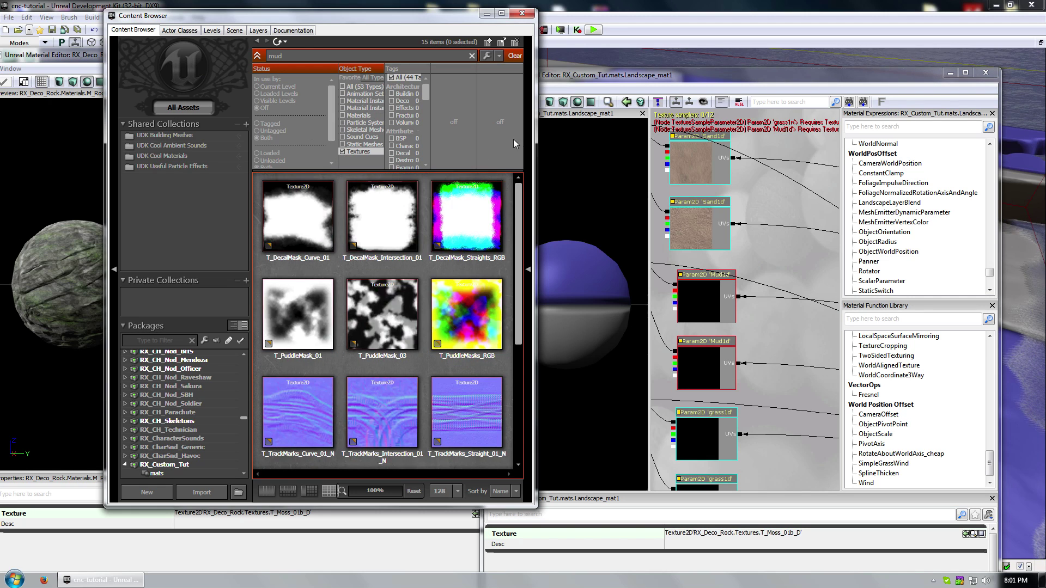
pyautogui.scroll(-2, 378, 208)
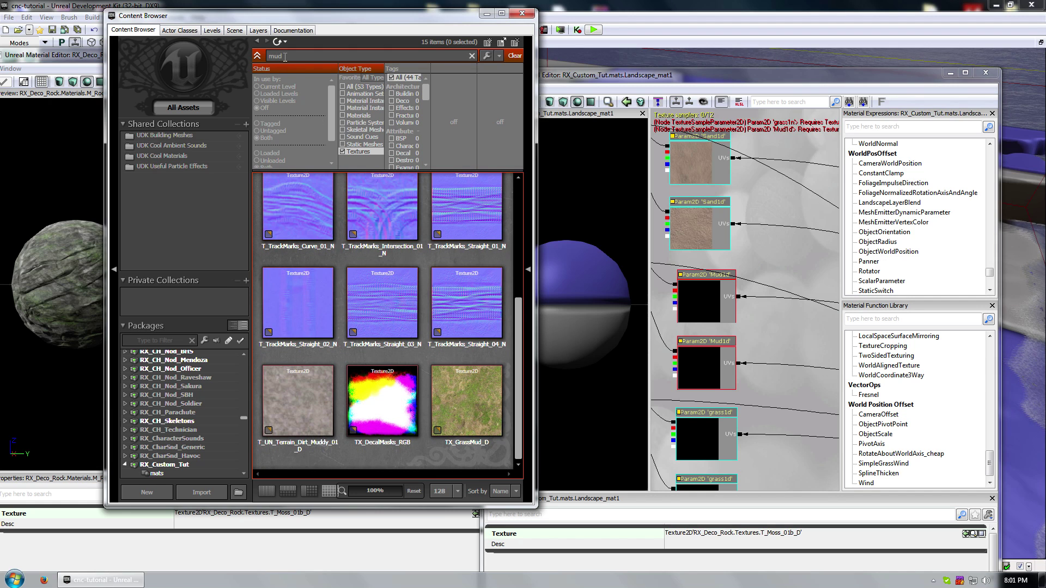
# Search the textures for "dirt", select TX_DirtPebbles_D, and bring the Landscape_mat1 editor forward beside the Content Browser.
pyautogui.write('dirt')
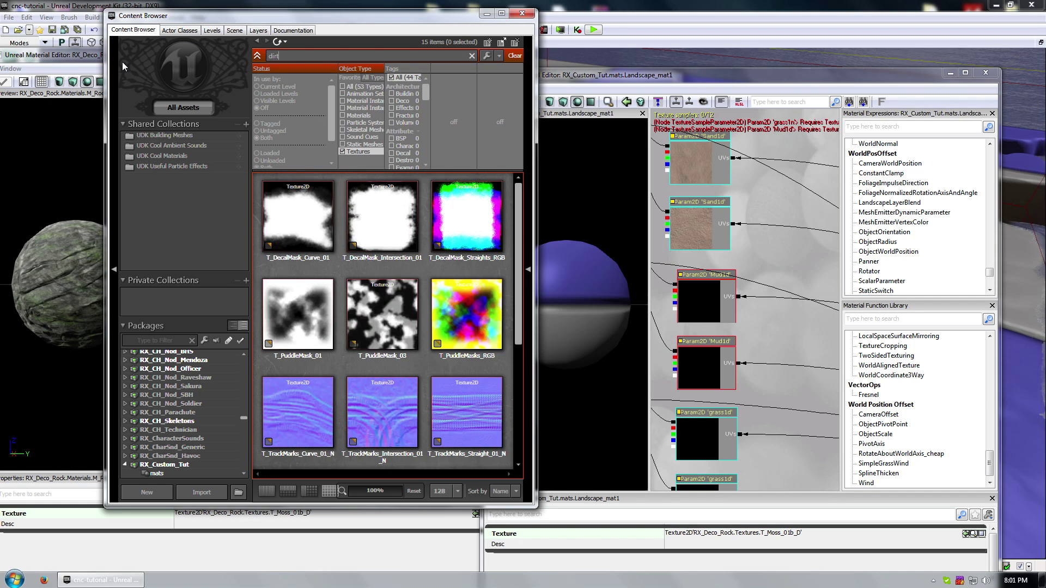
pyautogui.click(381, 313)
pyautogui.scroll(-3, 468, 339)
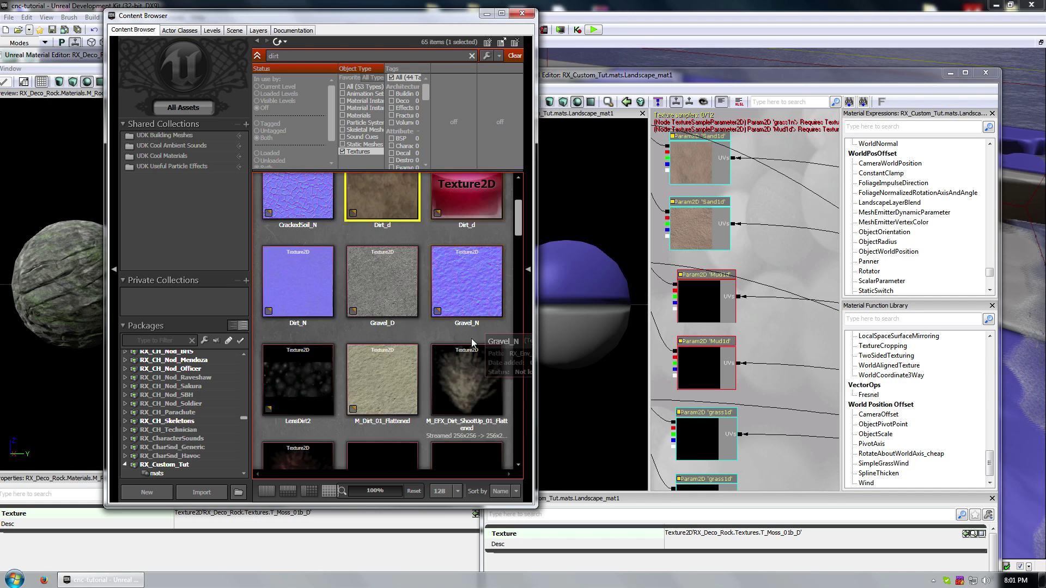
pyautogui.scroll(-5, 468, 339)
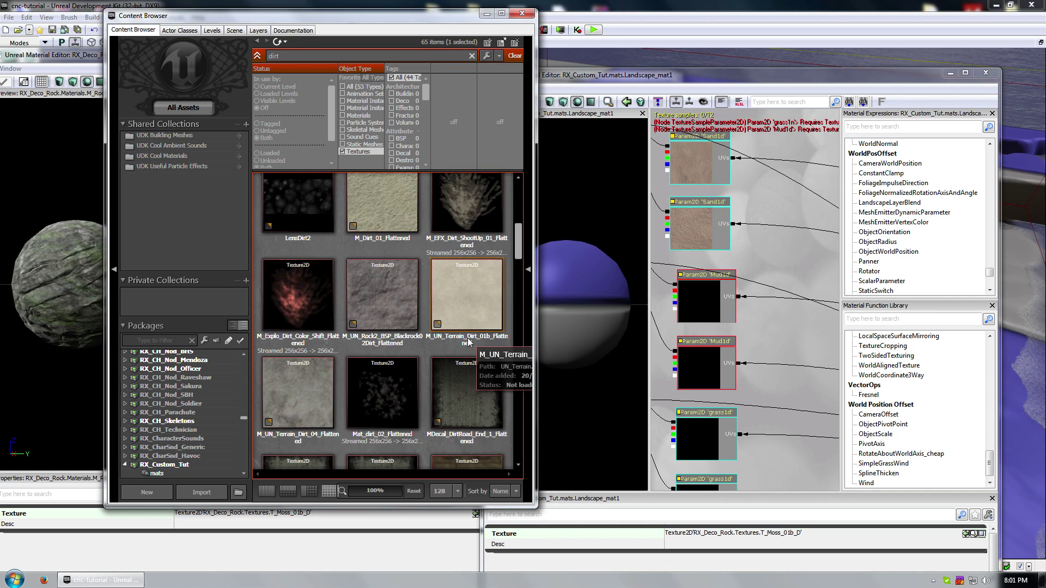
pyautogui.scroll(-5, 467, 340)
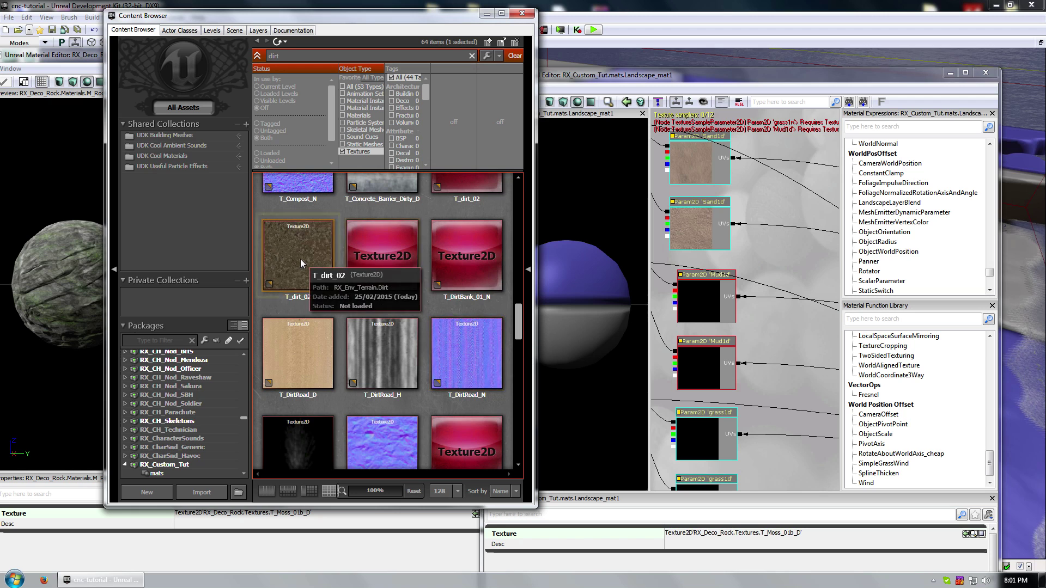
pyautogui.click(300, 259)
pyautogui.scroll(-2, 427, 263)
pyautogui.scroll(-5, 427, 262)
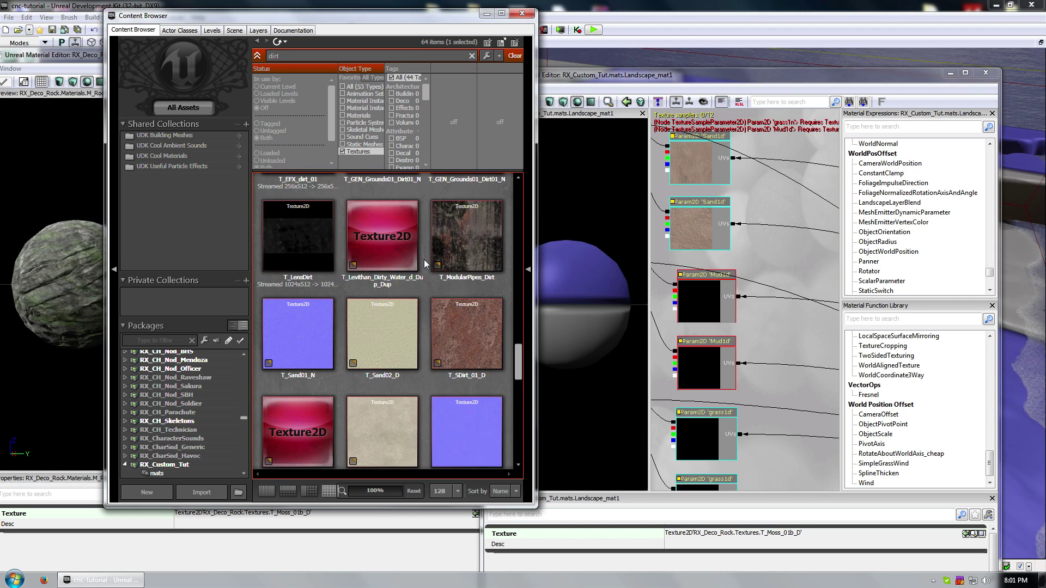
pyautogui.scroll(-4, 426, 264)
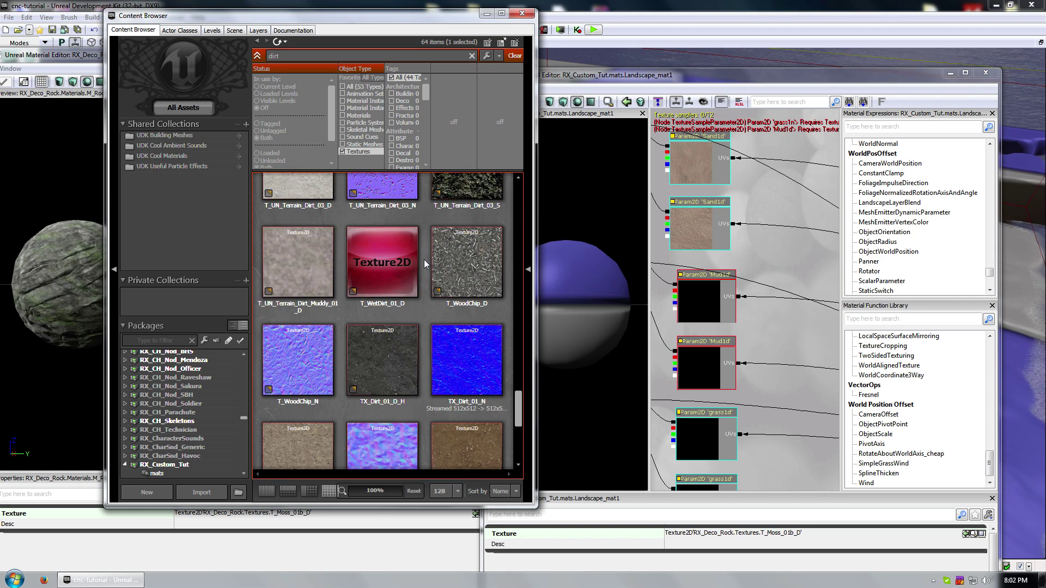
pyautogui.click(294, 248)
pyautogui.scroll(-5, 462, 381)
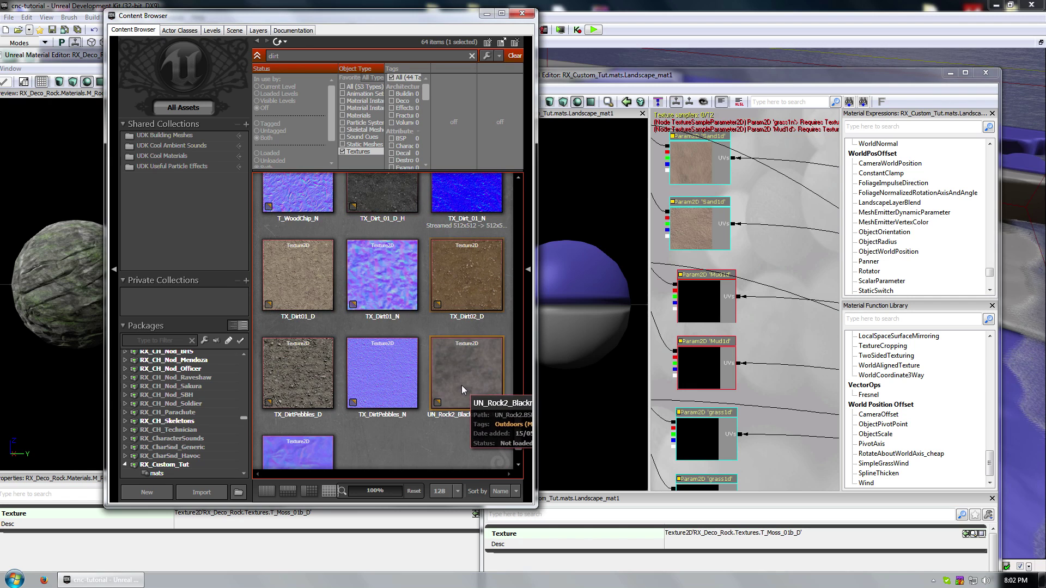
pyautogui.scroll(-1, 462, 385)
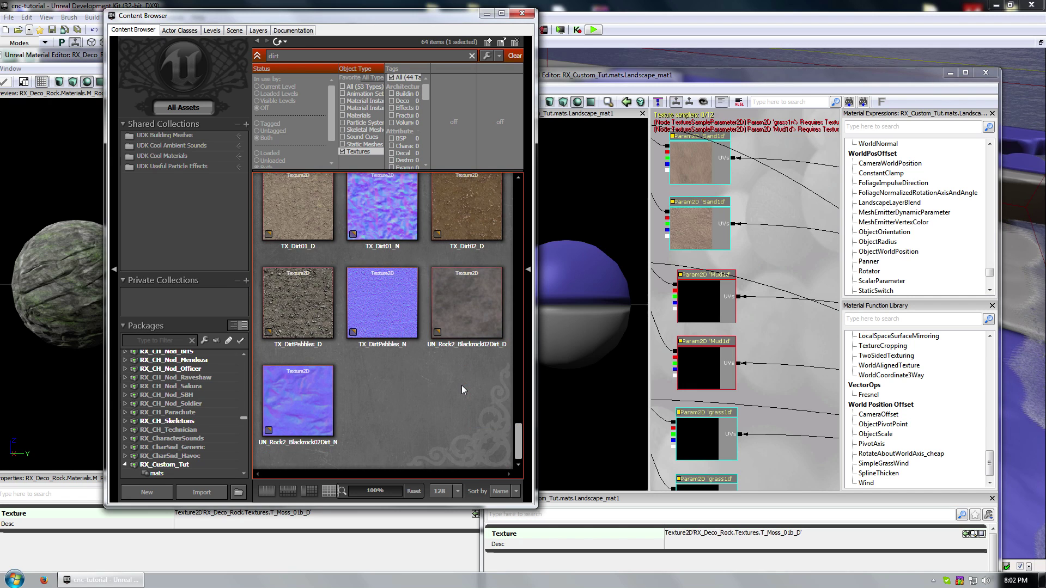
pyautogui.click(286, 298)
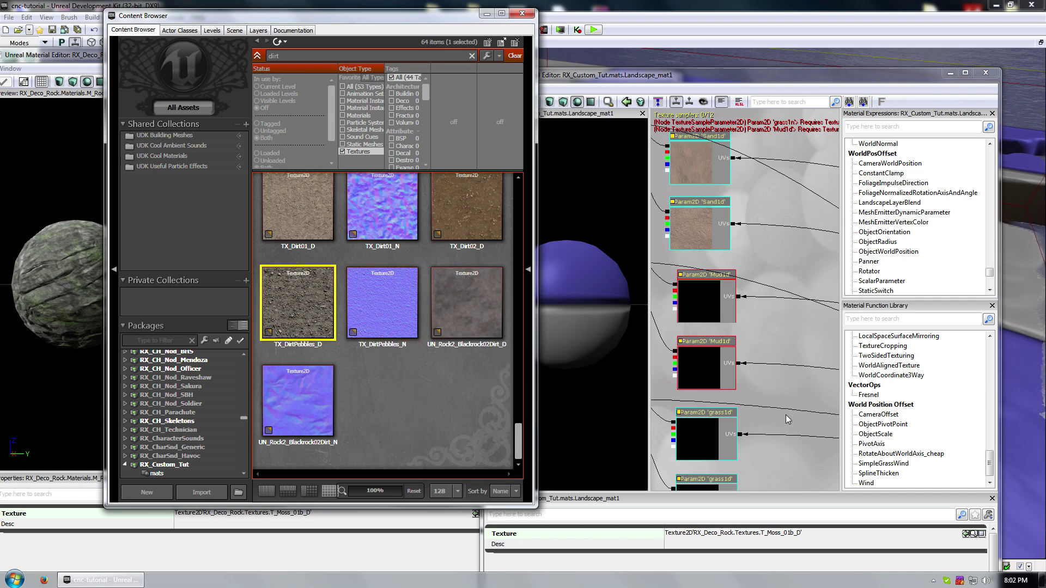
pyautogui.moveTo(795, 79); pyautogui.dragTo(821, 34)
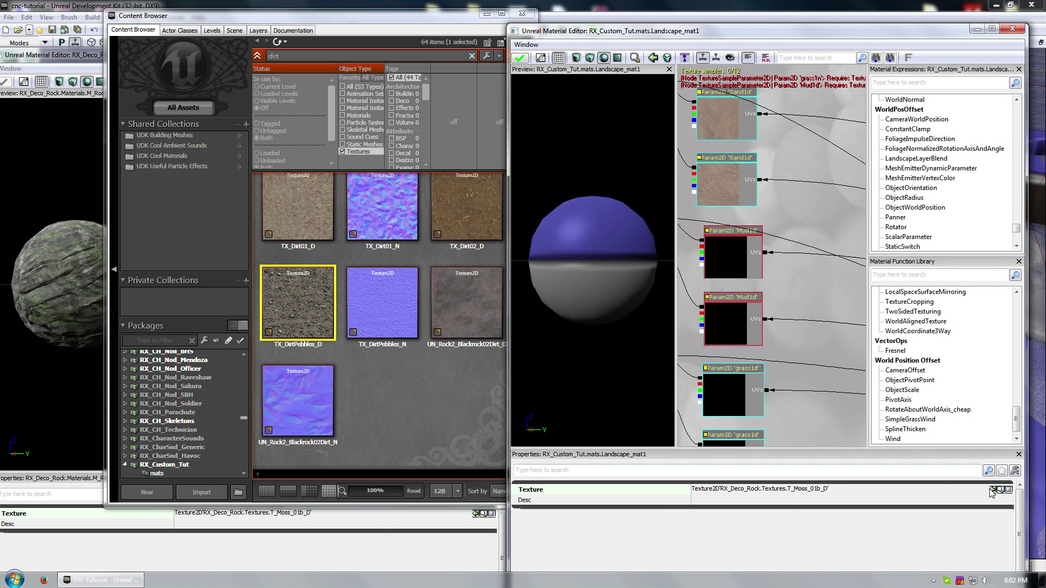
# Clear the mistakenly assigned TX_DirtPebbles_D from the texture sample near the moss tiling nodes in Landscape_mat1.
pyautogui.click(734, 248)
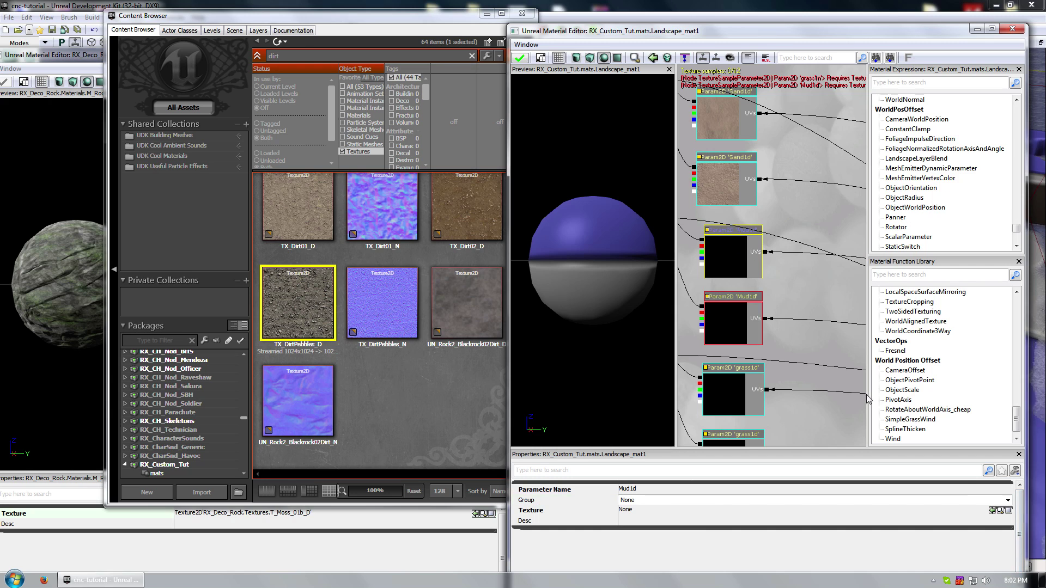
pyautogui.scroll(-5, 830, 245)
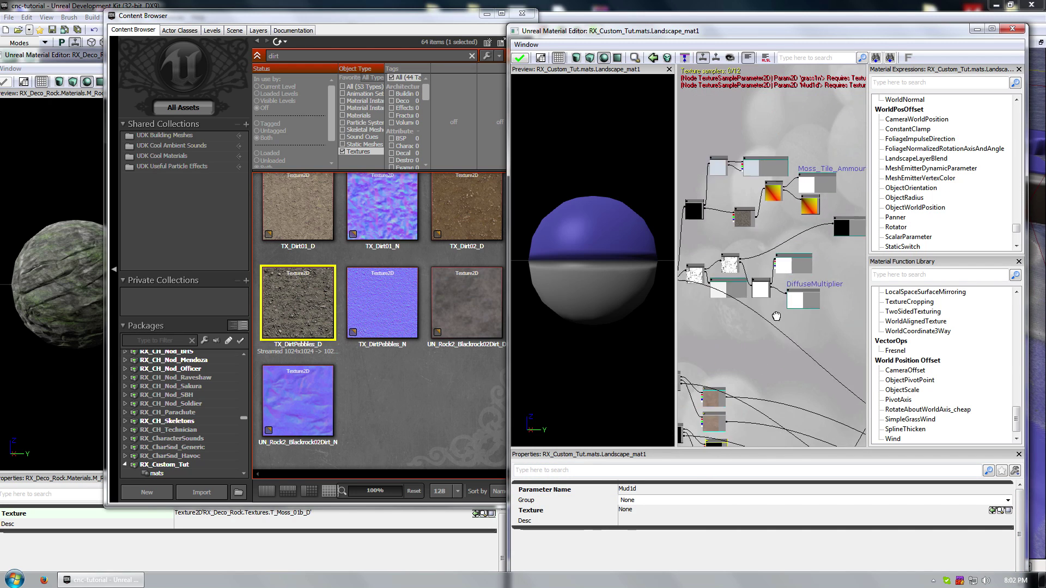
pyautogui.click(767, 249)
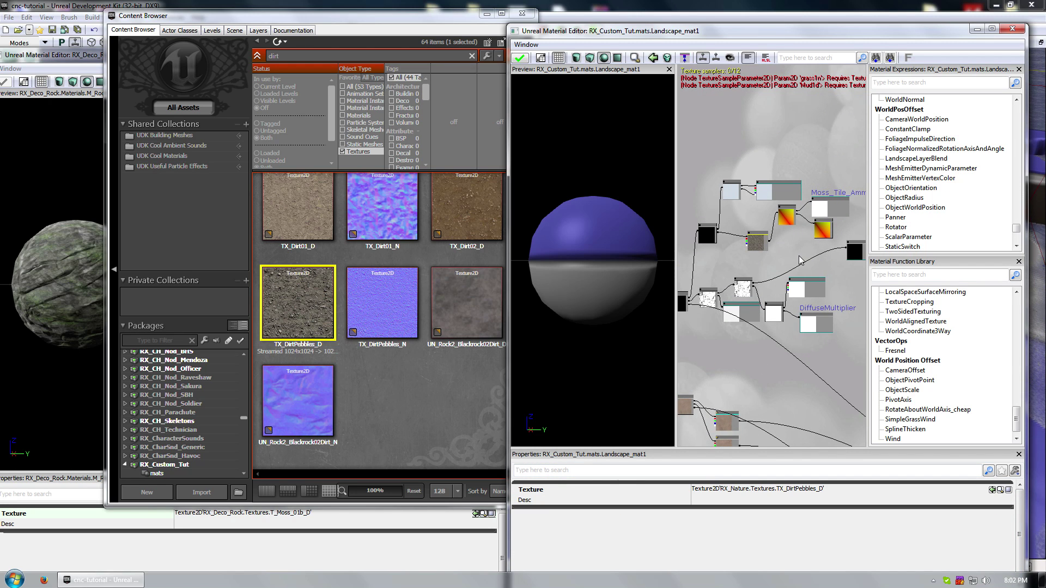
pyautogui.click(785, 253)
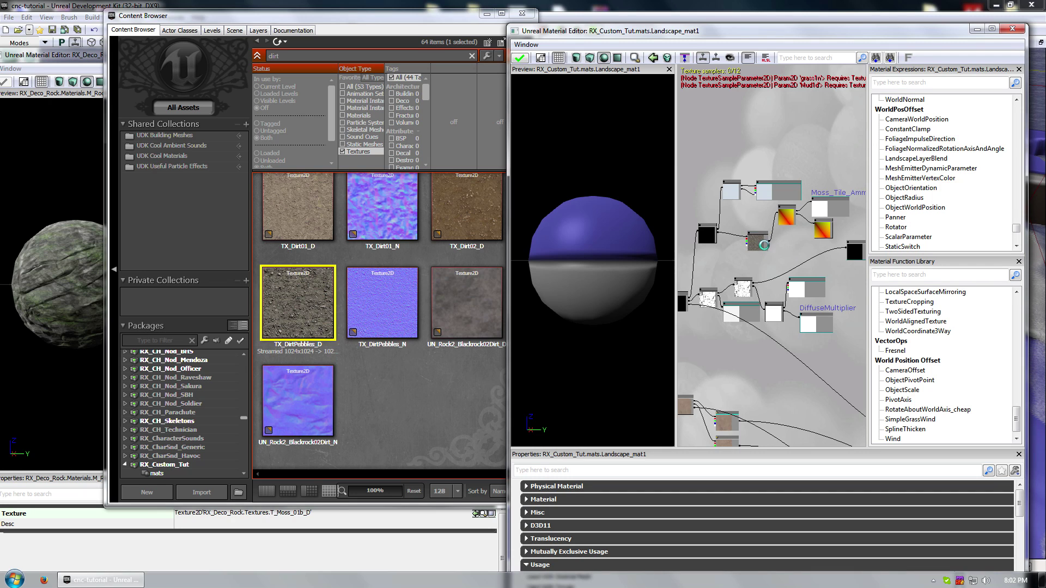
pyautogui.click(764, 246)
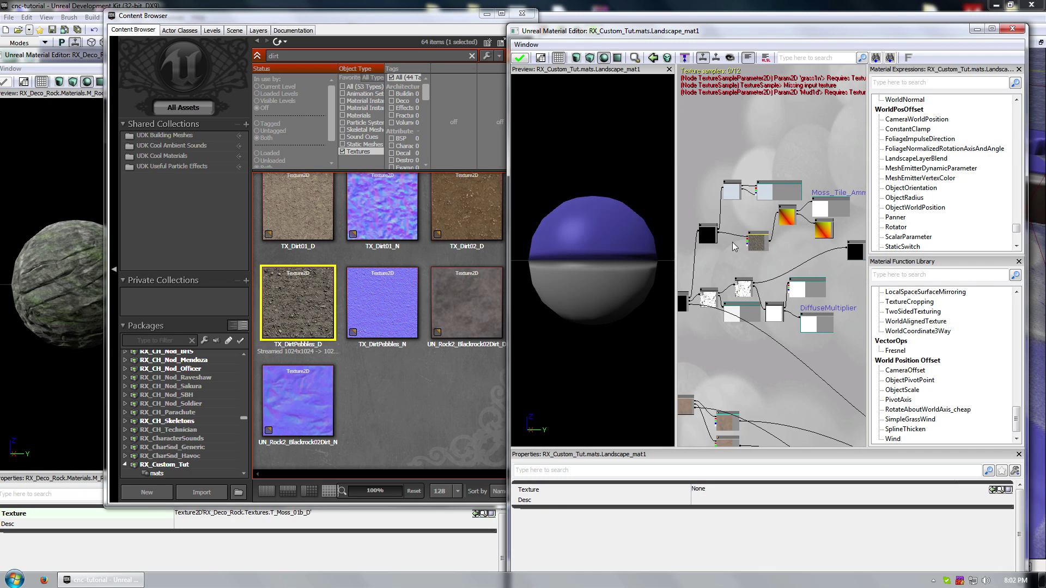
# Assign TX_DirtPebbles_D to the Mud1d texture parameter in Landscape_mat1.
pyautogui.moveTo(780, 192); pyautogui.dragTo(779, 150)
pyautogui.moveTo(744, 423); pyautogui.dragTo(779, 303)
pyautogui.click(773, 316)
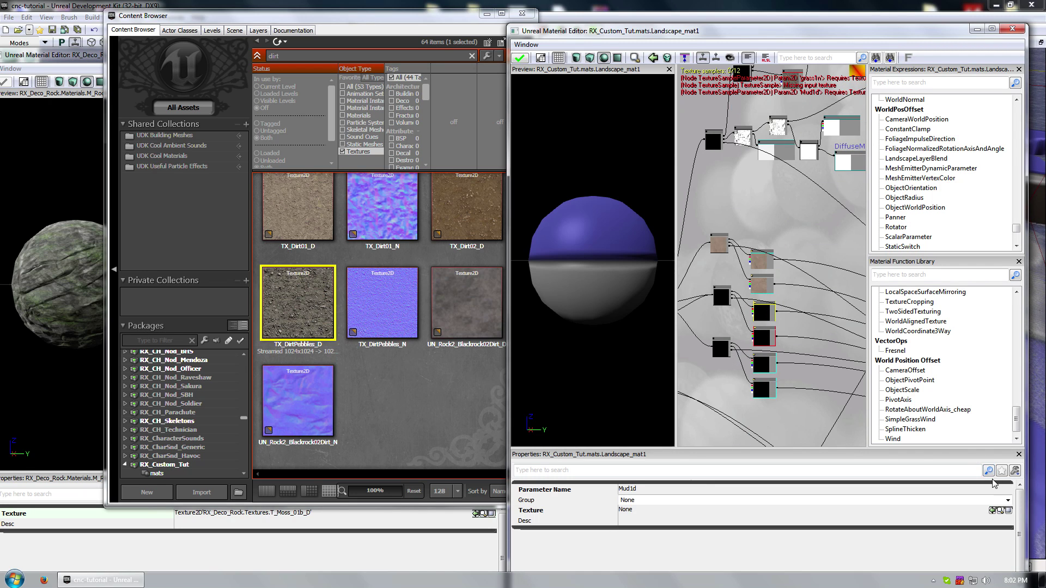
pyautogui.click(993, 511)
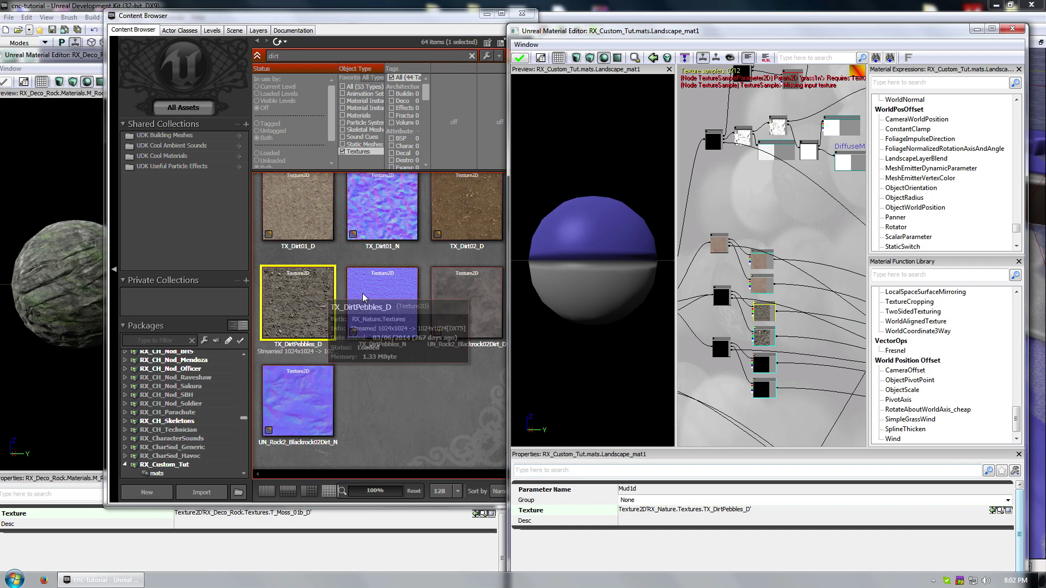
# Assign the normal map TX_DirtPebbles_N to the Mud1n texture parameter in Landscape_mat1.
pyautogui.click(382, 303)
pyautogui.moveTo(799, 441); pyautogui.dragTo(780, 251)
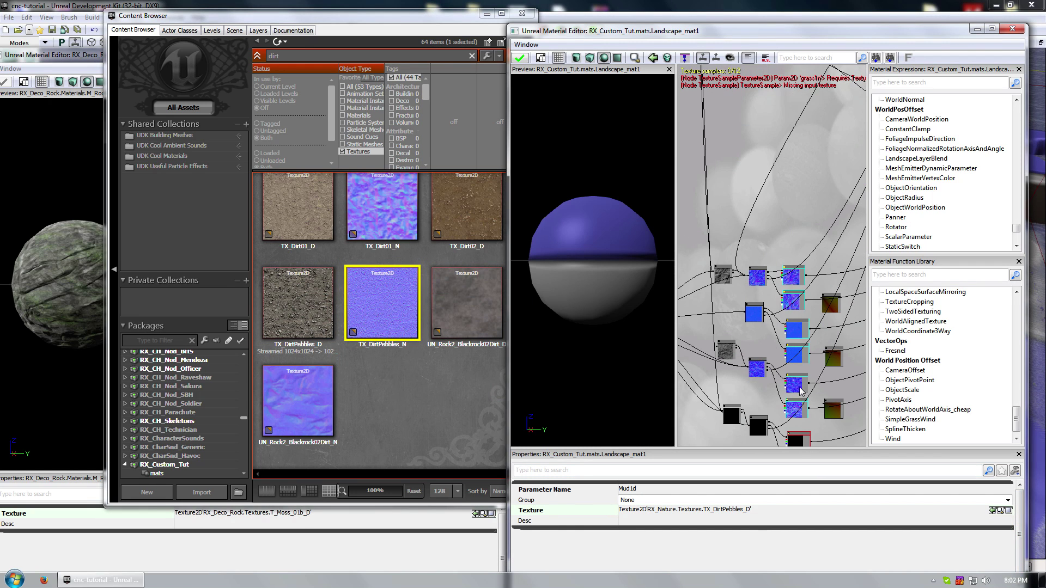
pyautogui.moveTo(805, 394)
pyautogui.mouseDown()
pyautogui.moveTo(772, 327)
pyautogui.moveTo(801, 326)
pyautogui.moveTo(711, 256)
pyautogui.moveTo(717, 310)
pyautogui.mouseUp()
pyautogui.click(717, 309)
pyautogui.click(851, 384)
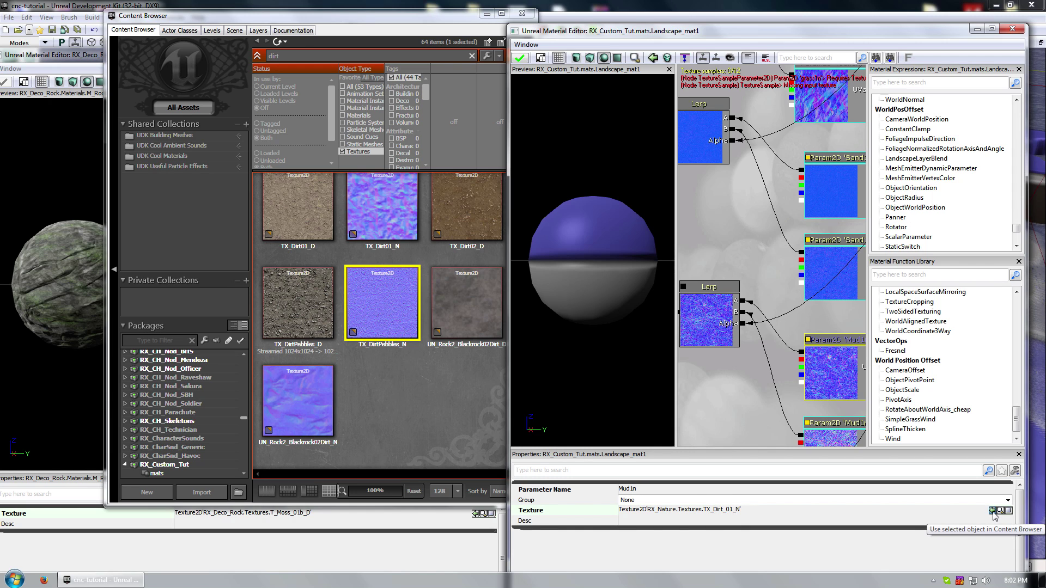
pyautogui.click(995, 515)
# Select the empty grass1n parameter and search the Content Browser textures for "grass".
pyautogui.moveTo(752, 417); pyautogui.dragTo(688, 280)
pyautogui.click(787, 422)
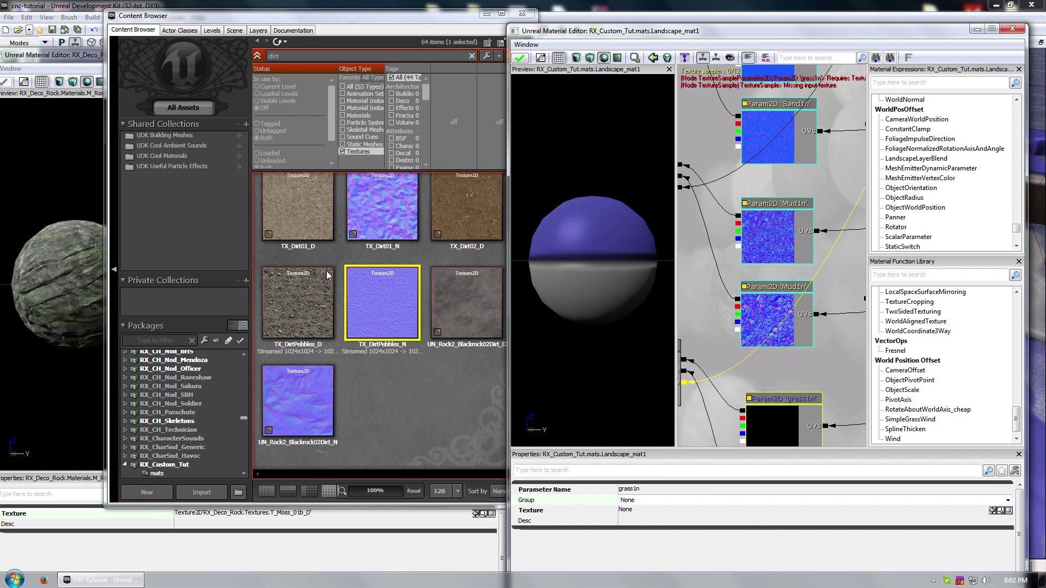
pyautogui.click(263, 55)
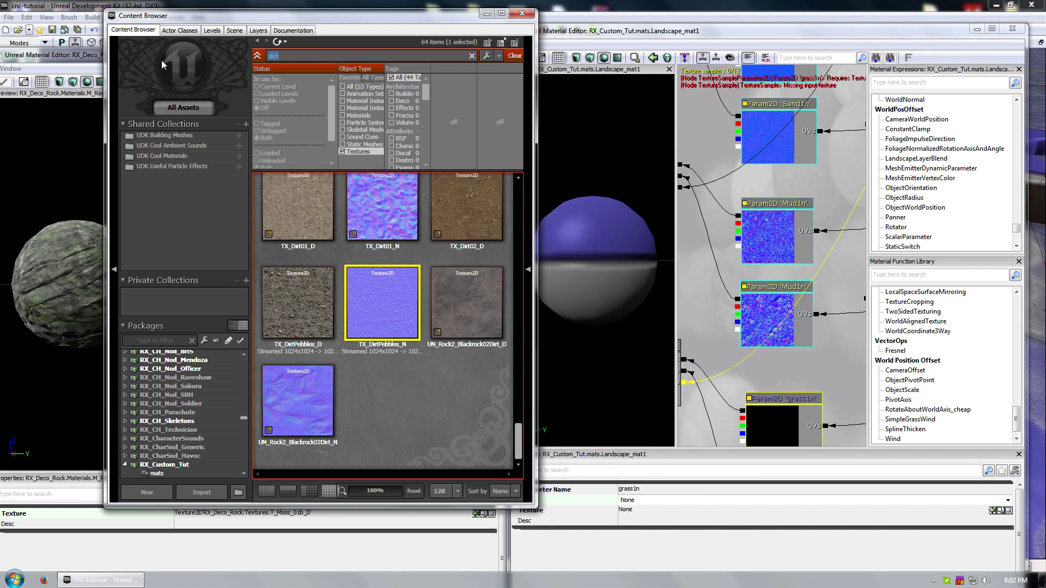
pyautogui.write('grass')
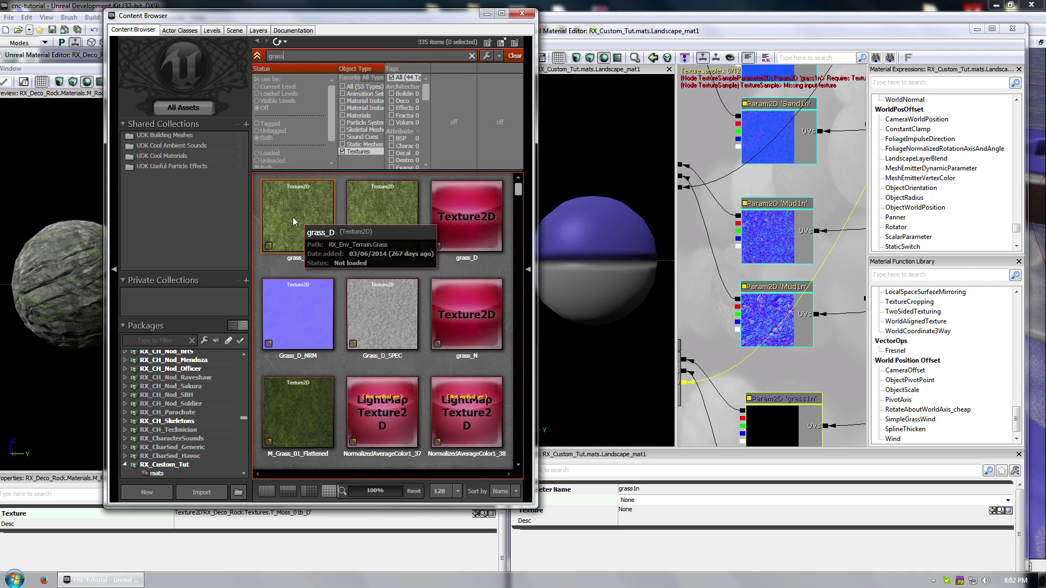
pyautogui.scroll(-5, 381, 273)
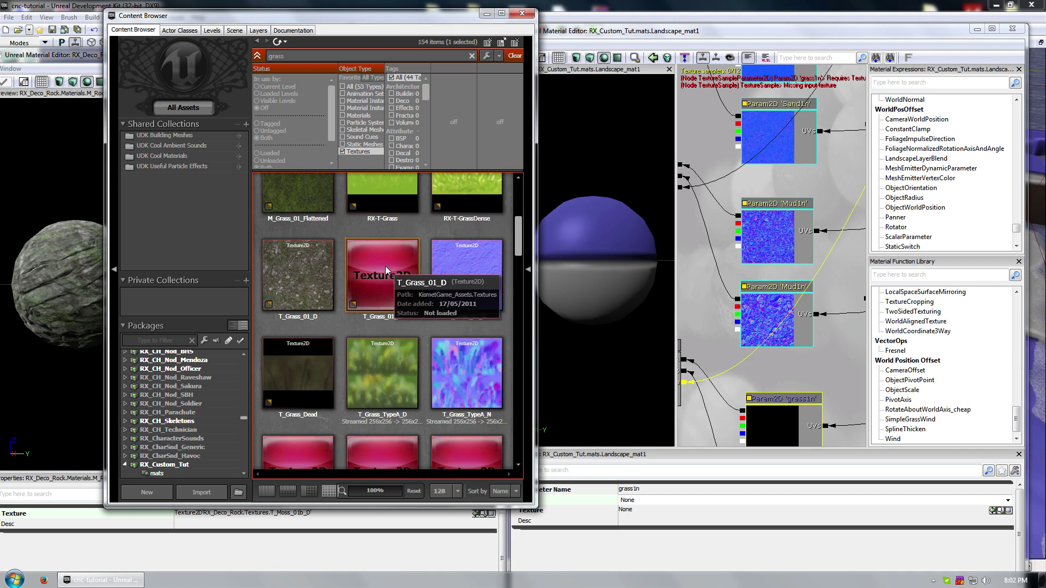
pyautogui.scroll(-6, 385, 270)
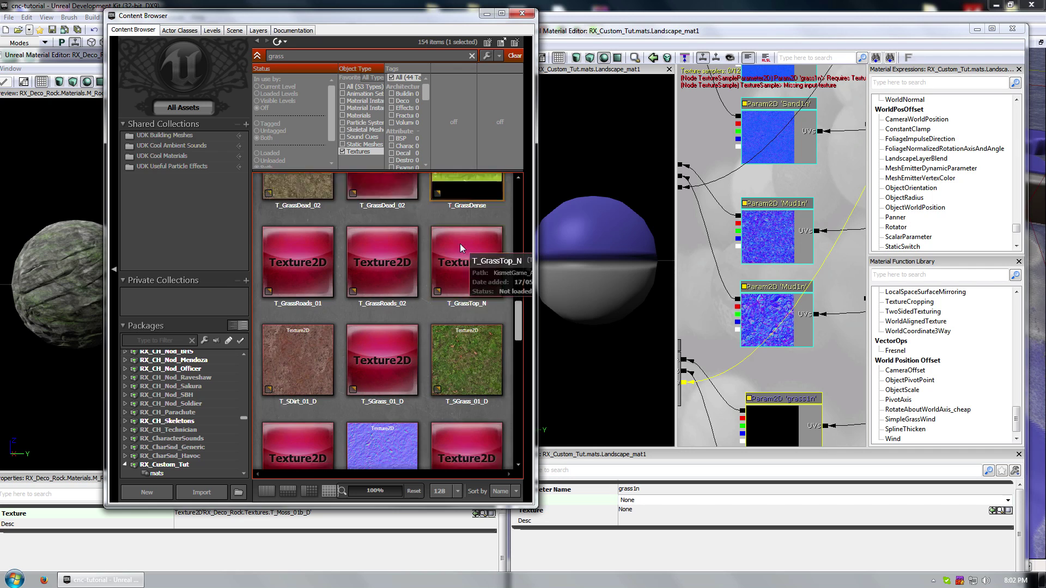
pyautogui.scroll(-1, 461, 248)
# Assign the normal map T_SGrass_01_N to the grass1n texture parameter in Landscape_mat1.
pyautogui.click(467, 333)
pyautogui.moveTo(833, 314); pyautogui.dragTo(836, 65)
pyautogui.click(383, 432)
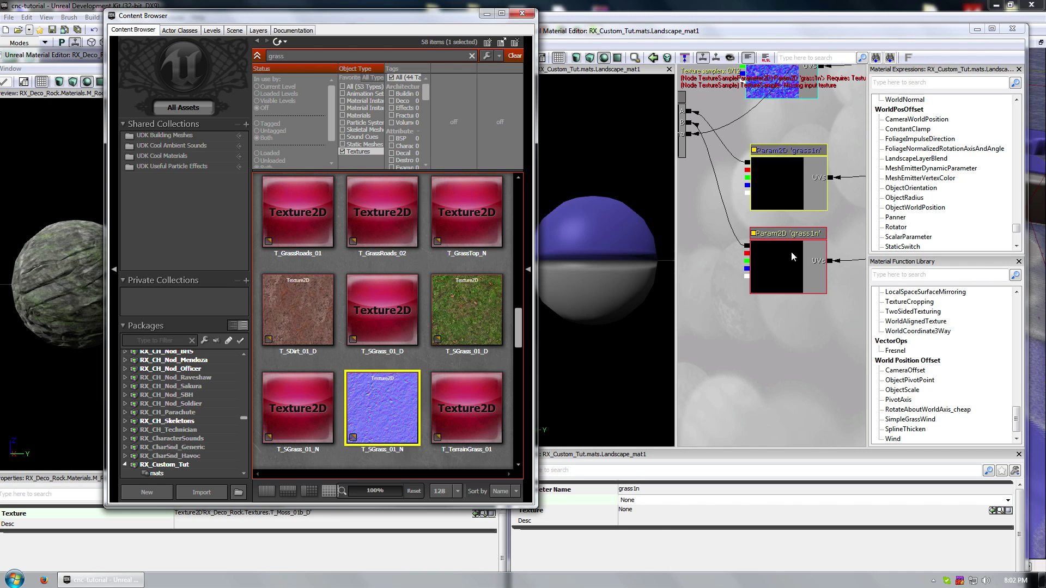
pyautogui.click(997, 511)
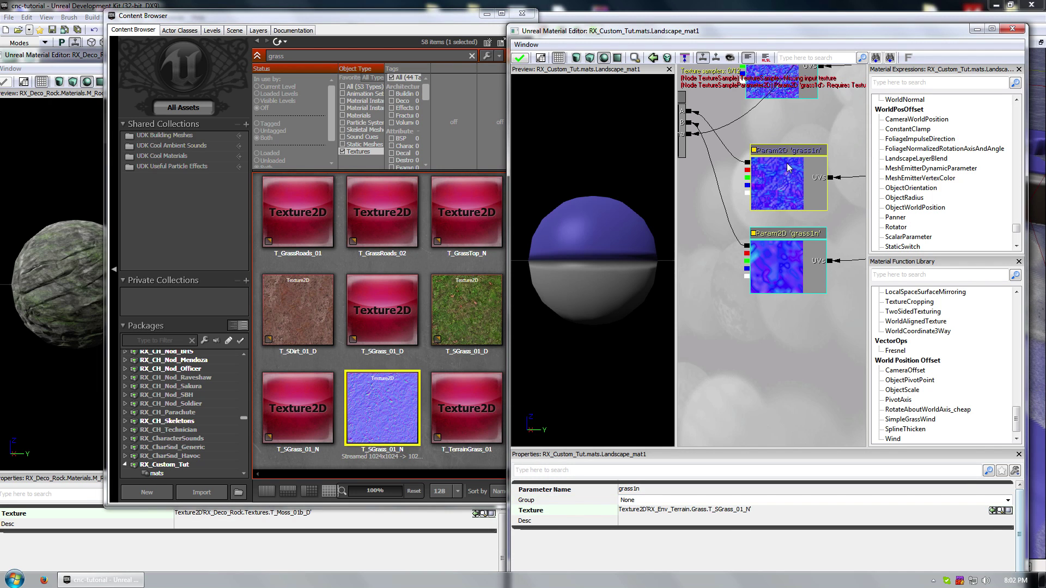
# Assign the diffuse texture T_SGrass_01_D to the grass1d texture parameter in Landscape_mat1.
pyautogui.moveTo(791, 114); pyautogui.dragTo(755, 479)
pyautogui.scroll(-6, 769, 306)
pyautogui.moveTo(771, 146); pyautogui.dragTo(774, 216)
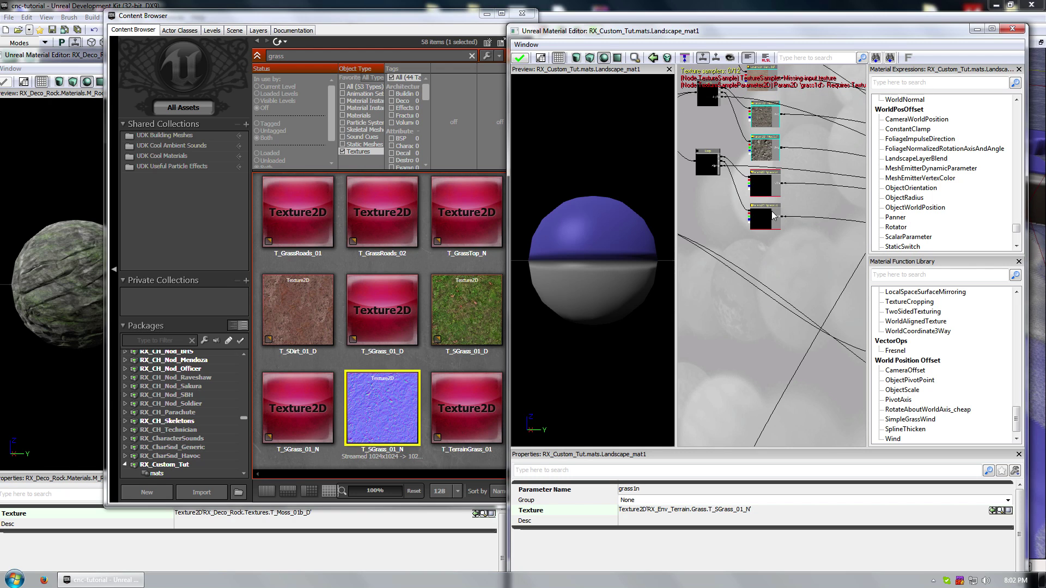
pyautogui.click(765, 188)
pyautogui.click(467, 310)
pyautogui.click(991, 512)
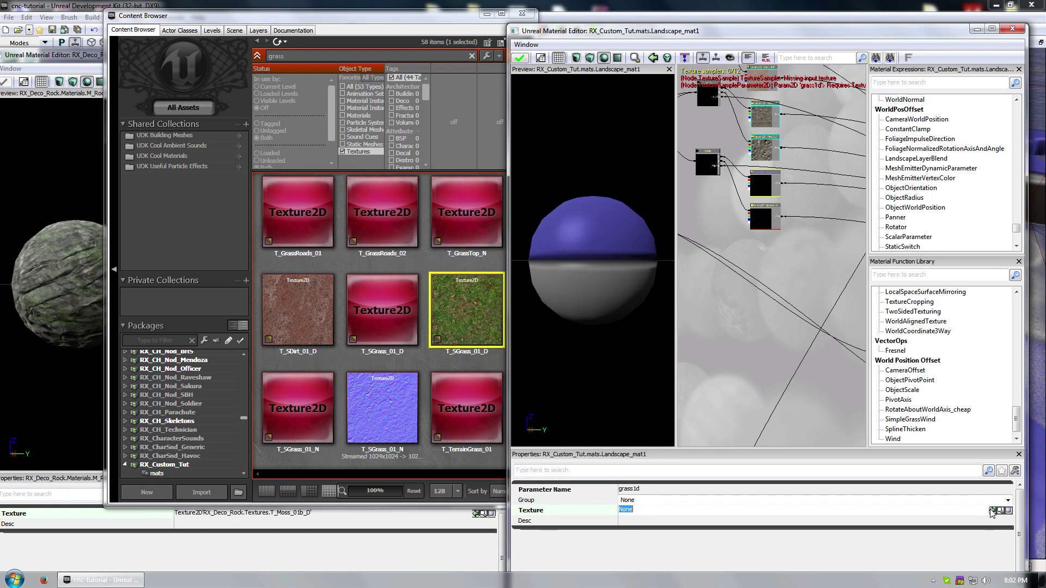
pyautogui.click(992, 512)
pyautogui.moveTo(806, 278); pyautogui.dragTo(811, 311)
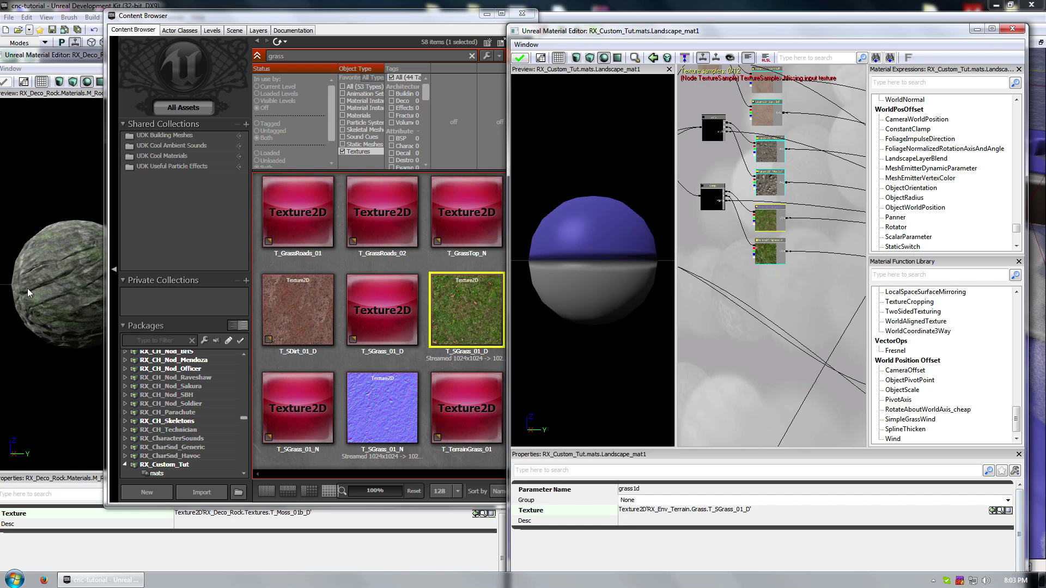
# Locate T_Moss_01b_D from the jungle rock material's moss sample and assign it to the empty sample near Landscape_mat1's moss tiling nodes.
pyautogui.click(28, 293)
pyautogui.click(484, 513)
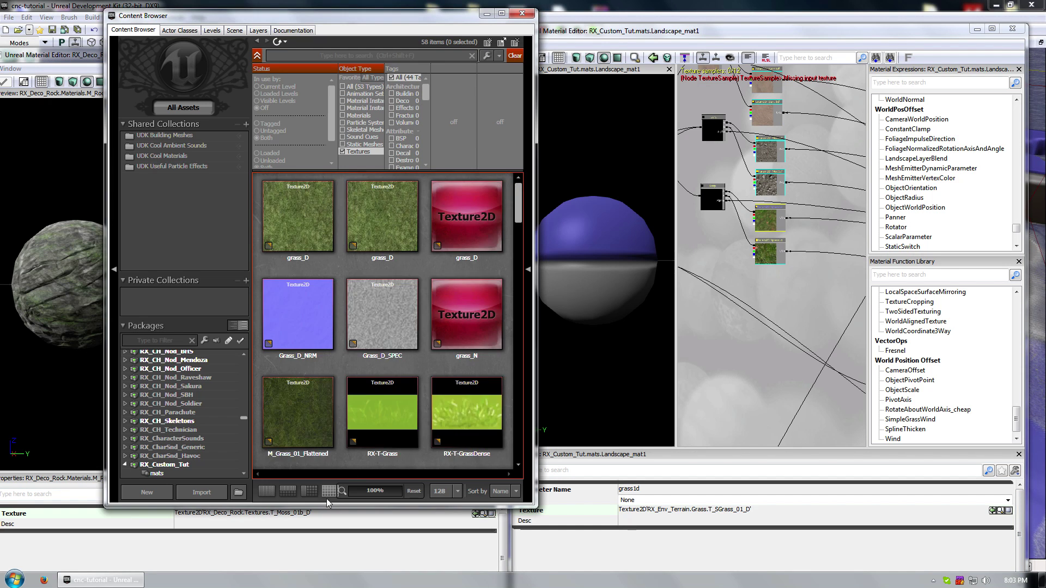
pyautogui.moveTo(825, 266); pyautogui.dragTo(828, 420)
pyautogui.moveTo(768, 164); pyautogui.dragTo(814, 374)
pyautogui.click(796, 262)
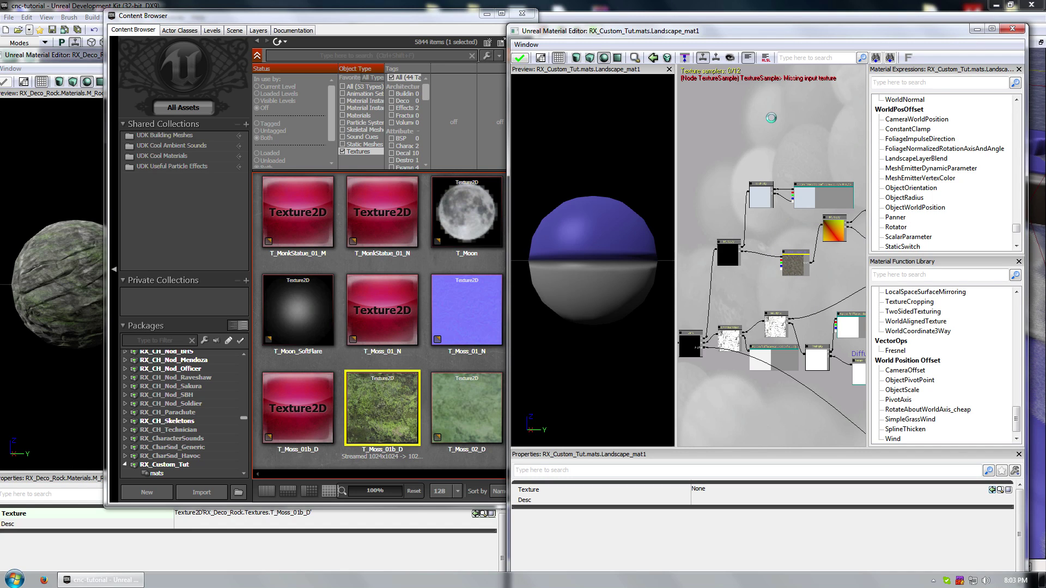
pyautogui.click(755, 131)
# Move the Landscape_mat1 editor aside to uncover the viewport and apply the material changes to the landscape.
pyautogui.moveTo(787, 124); pyautogui.dragTo(716, 158)
pyautogui.moveTo(616, 218)
pyautogui.mouseDown()
pyautogui.moveTo(608, 262)
pyautogui.moveTo(613, 223)
pyautogui.mouseUp()
pyautogui.moveTo(615, 36); pyautogui.dragTo(930, 106)
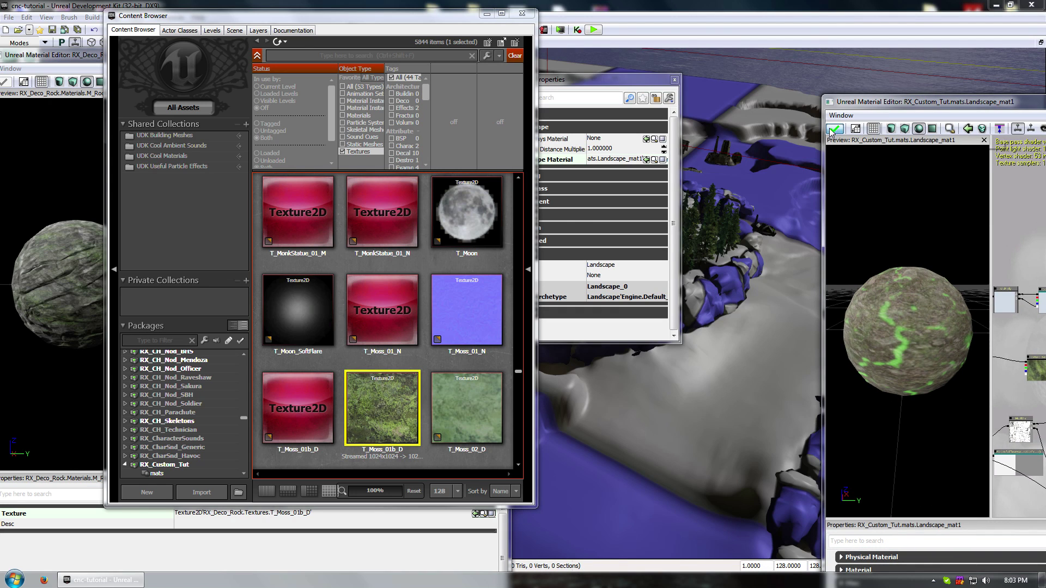
pyautogui.click(832, 131)
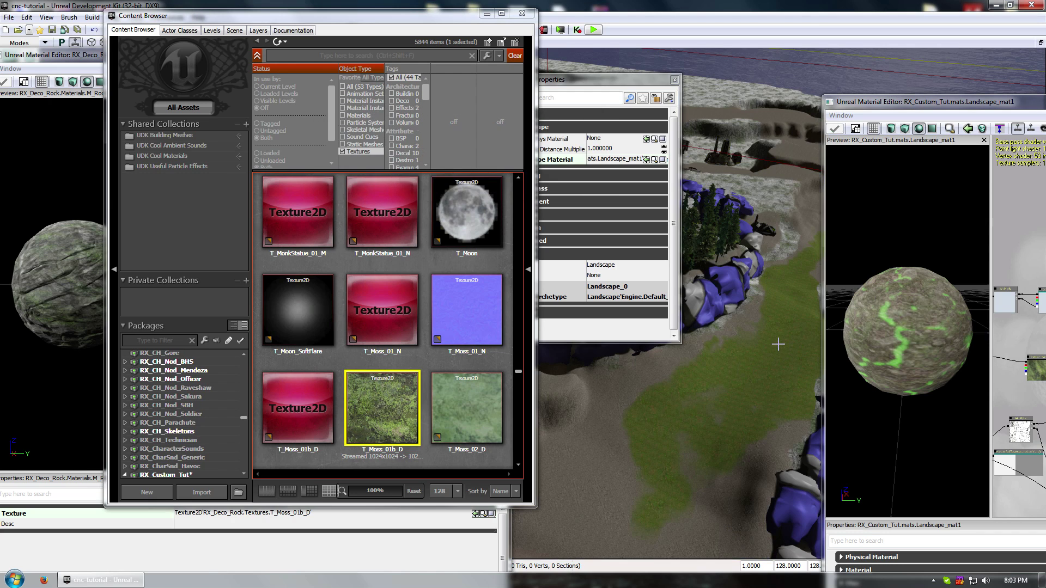
# Examine the landscape's dirt and grass textures up close in the perspective viewport.
pyautogui.moveTo(779, 344); pyautogui.dragTo(719, 332, button='right')
pyautogui.moveTo(780, 344); pyautogui.dragTo(777, 245)
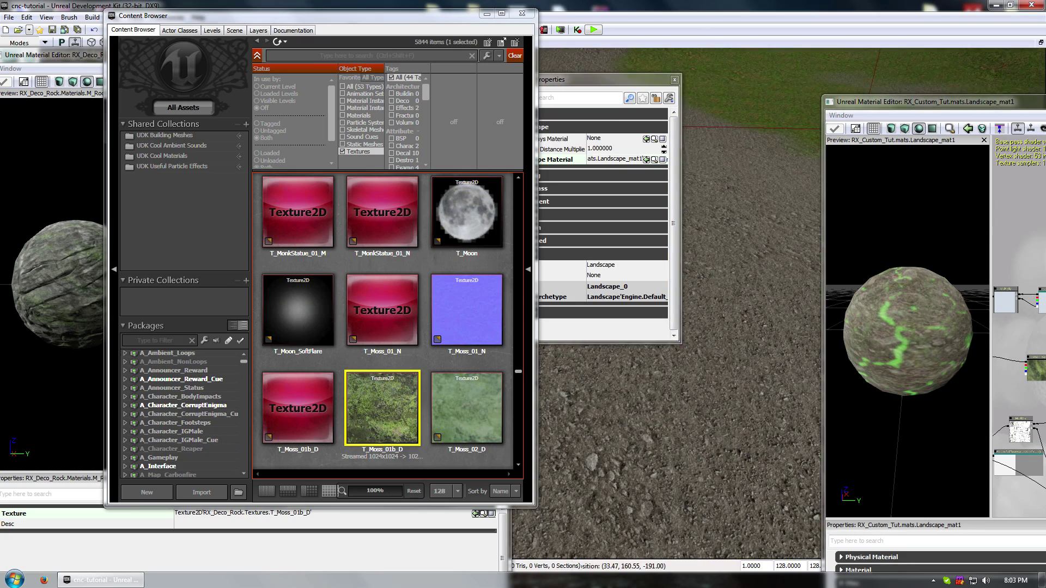
pyautogui.moveTo(780, 345); pyautogui.dragTo(727, 297, button='right')
pyautogui.moveTo(727, 297); pyautogui.dragTo(733, 363, button='middle')
pyautogui.moveTo(733, 364); pyautogui.dragTo(737, 300)
pyautogui.moveTo(736, 300); pyautogui.dragTo(735, 275, button='middle')
pyautogui.moveTo(735, 276); pyautogui.dragTo(727, 373)
pyautogui.moveTo(681, 452); pyautogui.dragTo(801, 452, button='right')
# Clear the viewport by closing the Landscape_mat1 editor and Landscape_0 properties and moving the Content Browser aside.
pyautogui.moveTo(1024, 102); pyautogui.dragTo(398, 96)
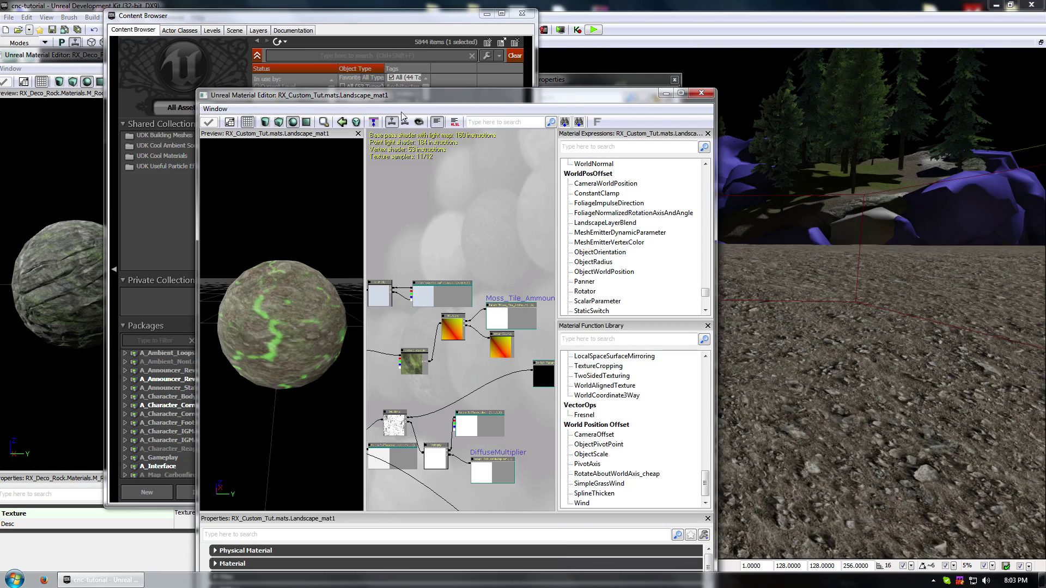
pyautogui.click(701, 93)
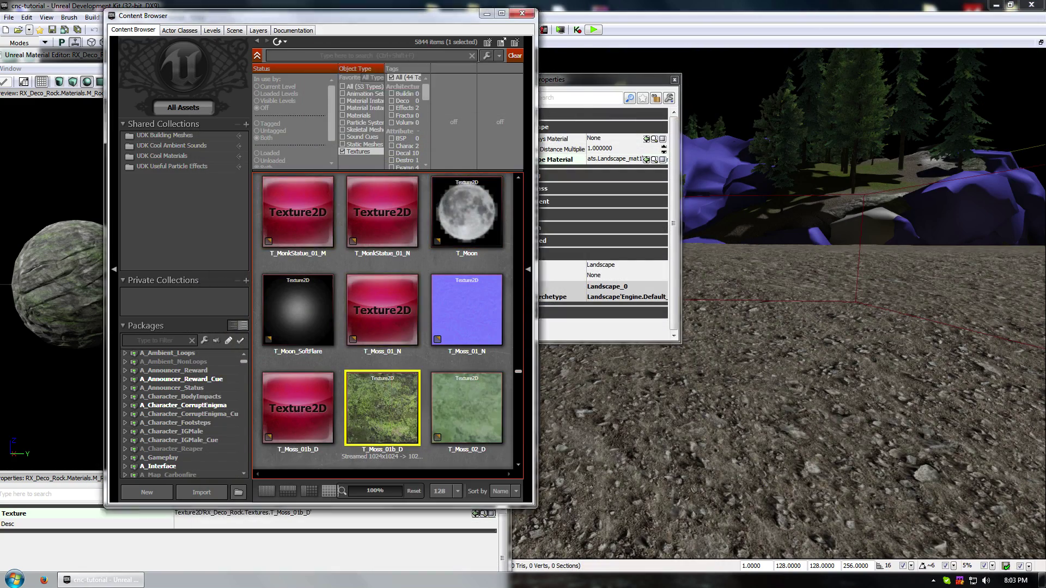
pyautogui.moveTo(245, 16); pyautogui.dragTo(831, 58)
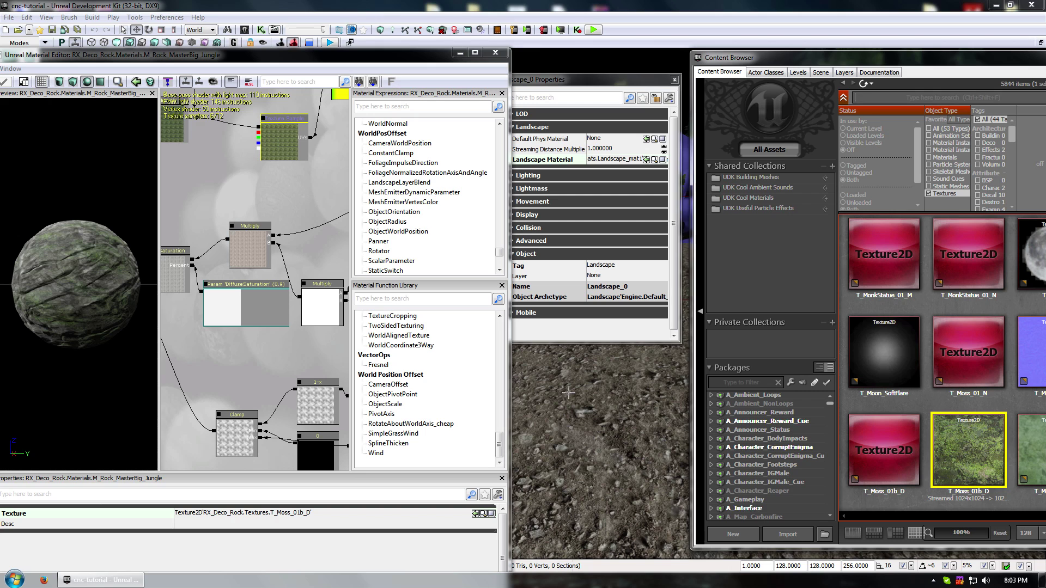
pyautogui.moveTo(584, 366); pyautogui.dragTo(584, 305, button='right')
pyautogui.click(679, 82)
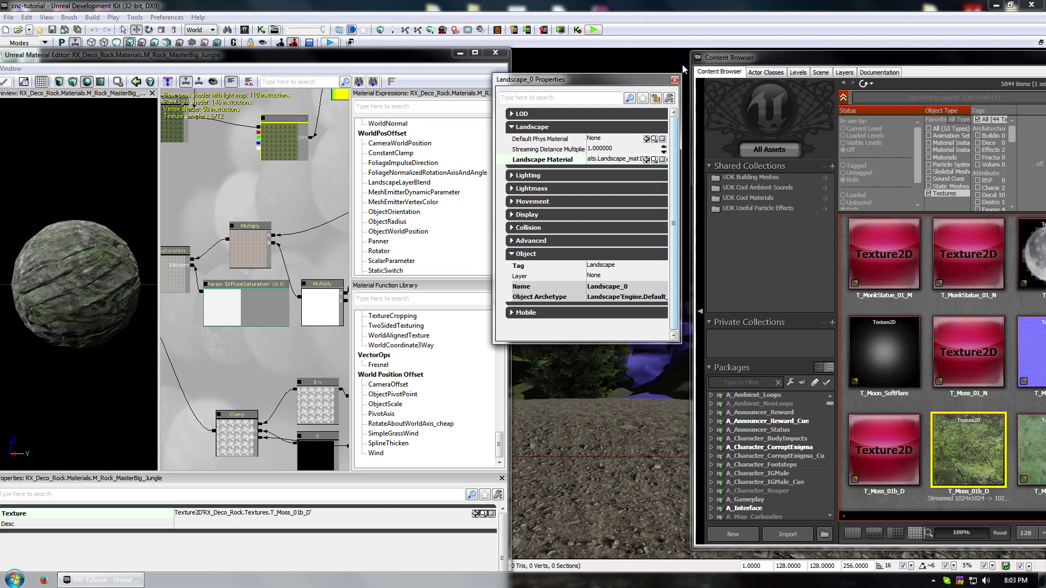
pyautogui.click(675, 80)
# Open the rock mesh's RX_Custom_Tut material M_Rock_MasterBig_Jungle and place its editor beside the RX_Deco_Rock version.
pyautogui.moveTo(606, 210); pyautogui.dragTo(612, 234, button='right')
pyautogui.doubleClick(585, 235)
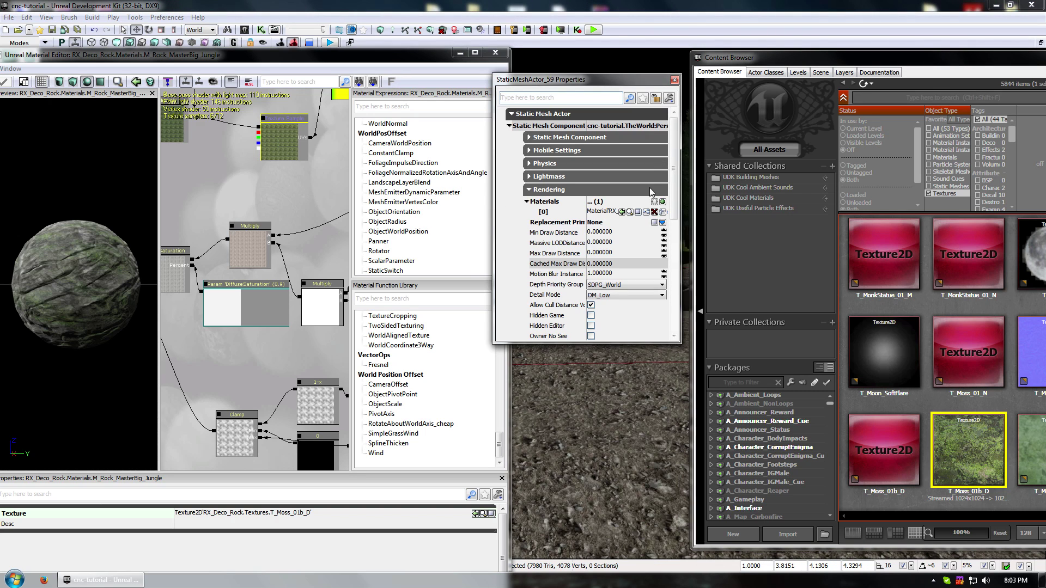
pyautogui.click(629, 212)
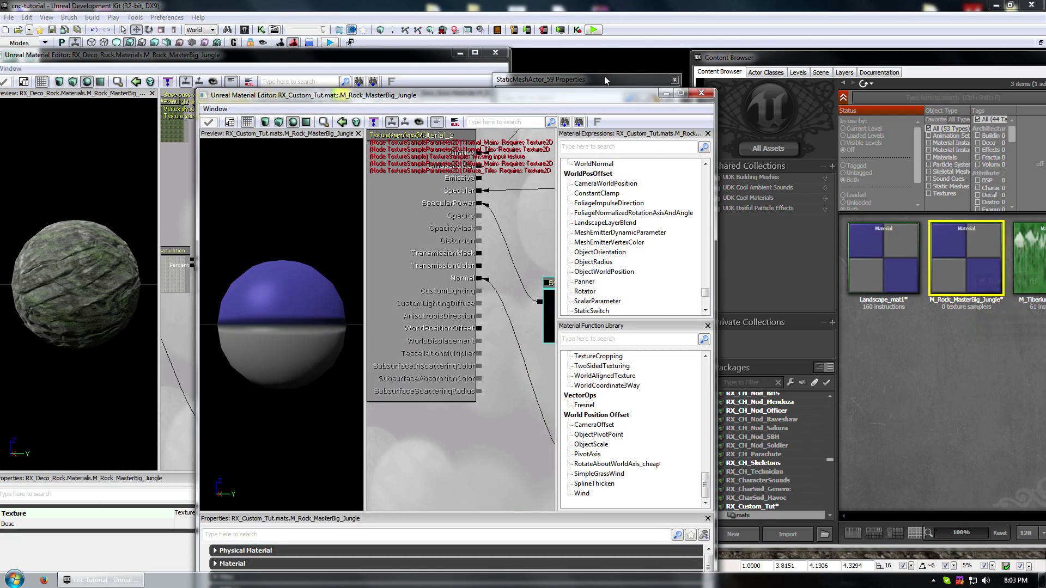
pyautogui.moveTo(573, 95); pyautogui.dragTo(901, 8)
pyautogui.press('super+Left')
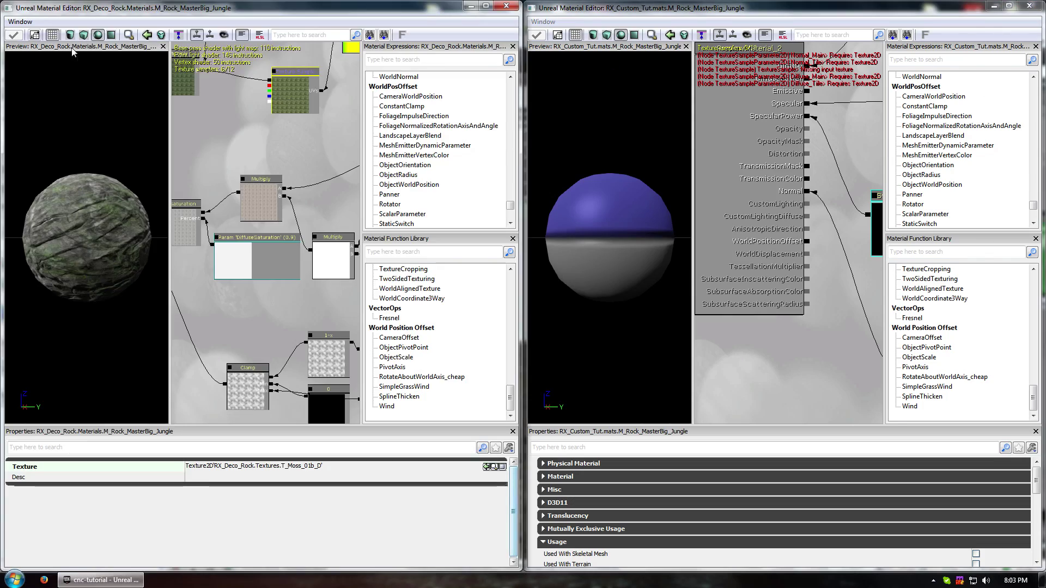
# Select the empty sample near the custom rock material's moss tiling nodes and locate the original's T_Moss_01b_D in the Content Browser.
pyautogui.moveTo(835, 128); pyautogui.dragTo(710, 256)
pyautogui.scroll(-6, 710, 256)
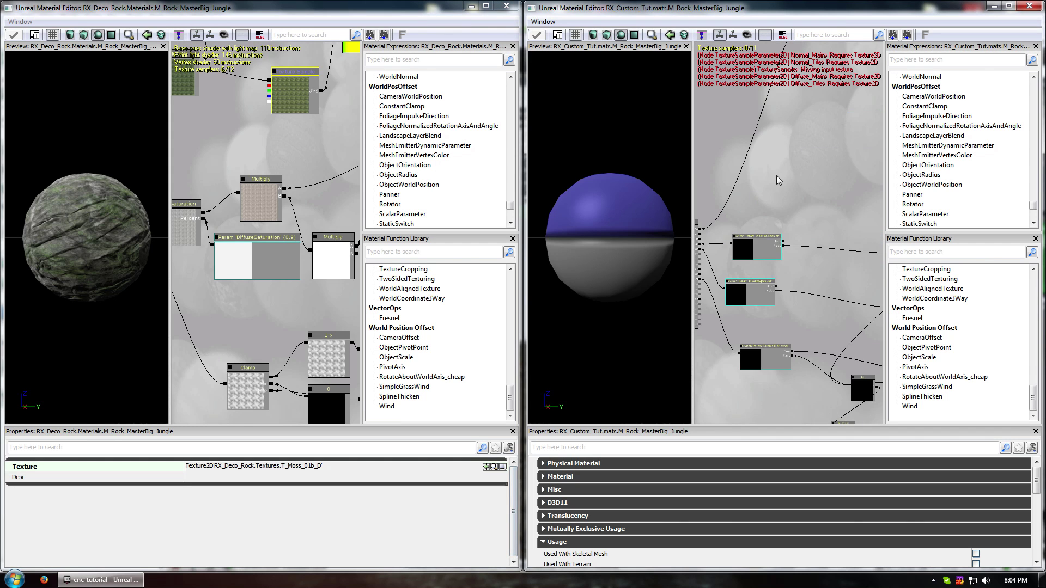
pyautogui.moveTo(778, 177); pyautogui.dragTo(716, 364)
pyautogui.moveTo(875, 281); pyautogui.dragTo(789, 280)
pyautogui.moveTo(828, 170); pyautogui.dragTo(804, 200)
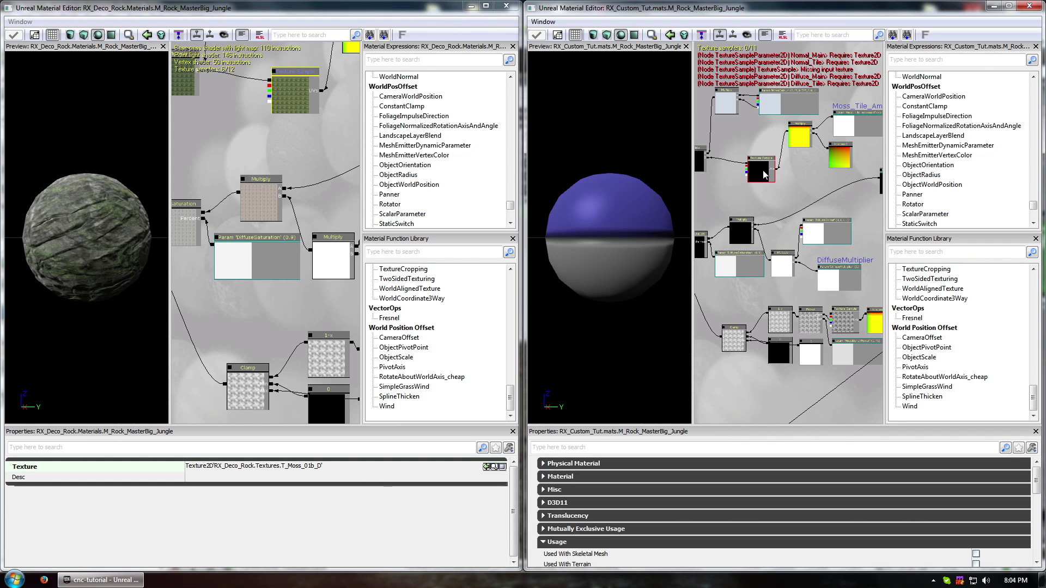
pyautogui.click(765, 173)
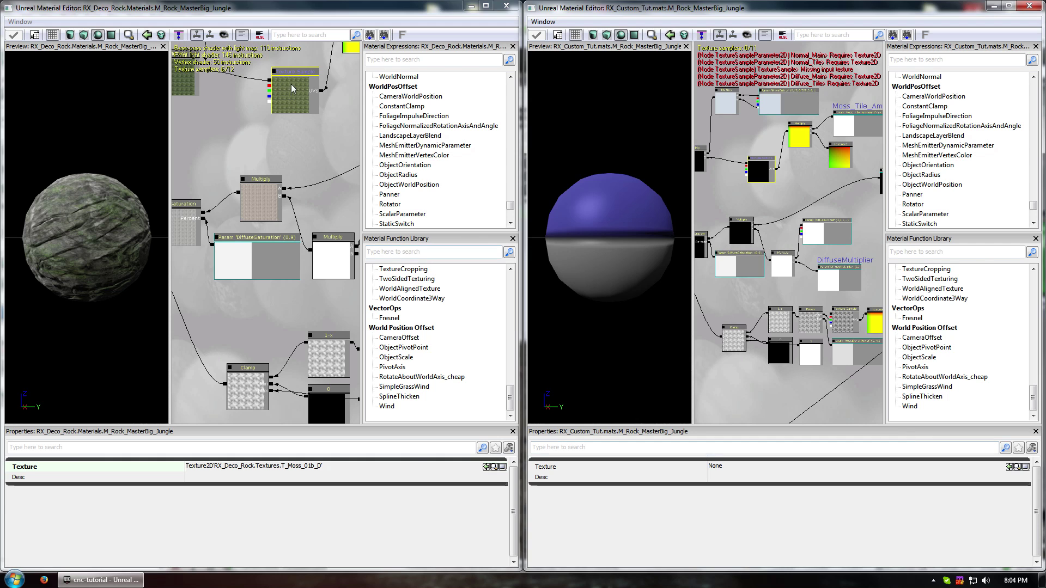
pyautogui.click(494, 467)
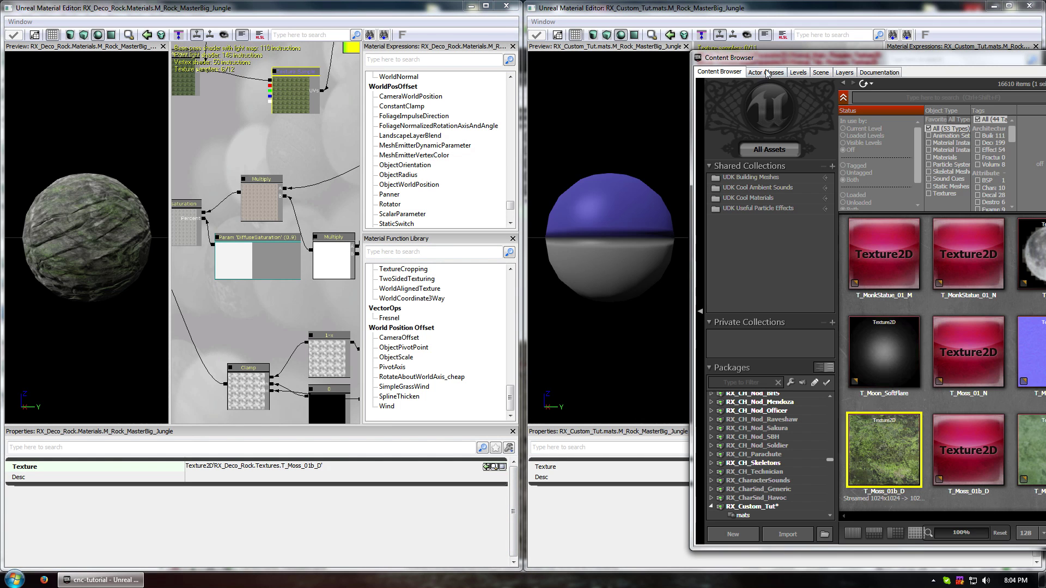
# Assign T_Moss_01b_D to the custom rock material's selected moss sample and the original's T_RockMesa_06_D to its Diffuse_Main sample.
pyautogui.moveTo(775, 58); pyautogui.dragTo(632, 517)
pyautogui.click(1009, 467)
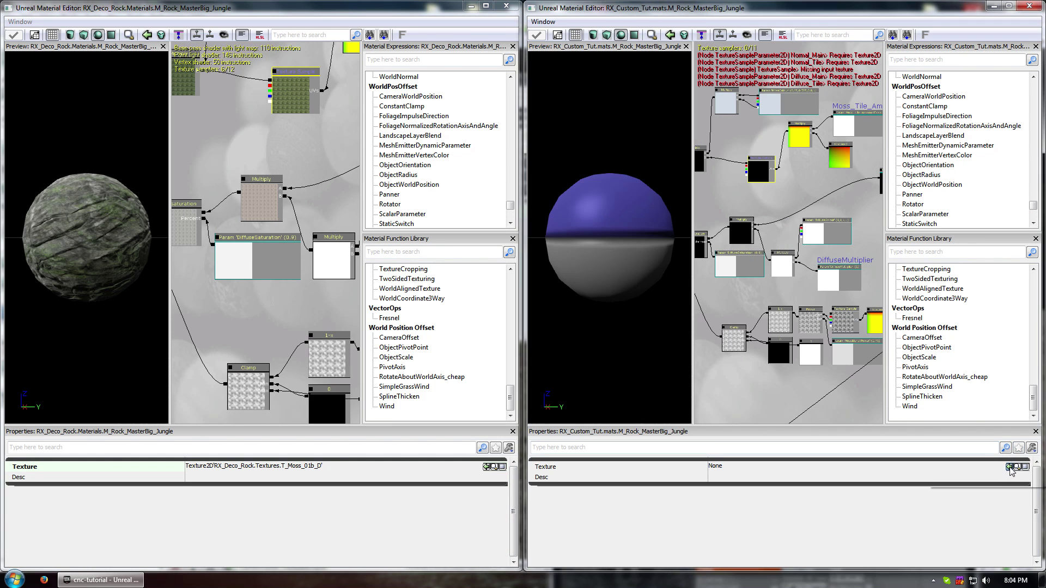
pyautogui.moveTo(855, 322); pyautogui.dragTo(711, 219)
pyautogui.click(792, 147)
pyautogui.moveTo(334, 126); pyautogui.dragTo(262, 296)
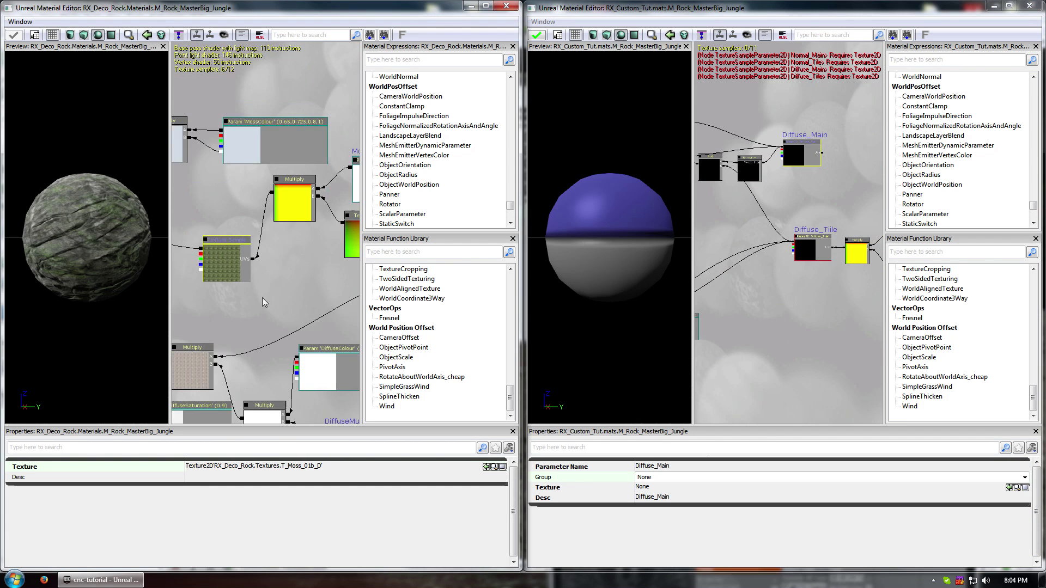
pyautogui.scroll(-5, 275, 244)
pyautogui.moveTo(343, 218); pyautogui.dragTo(238, 215)
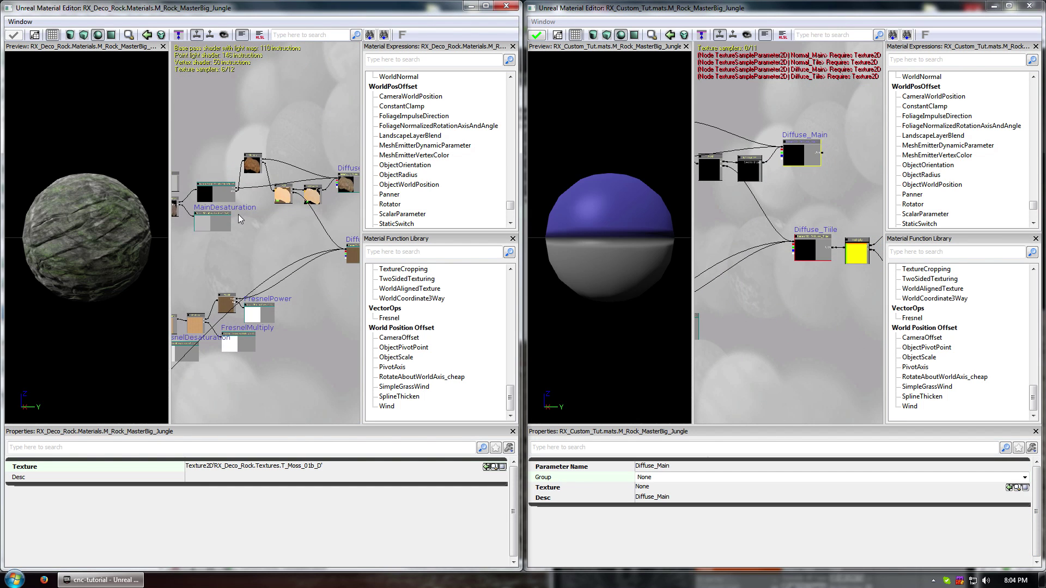
pyautogui.click(349, 183)
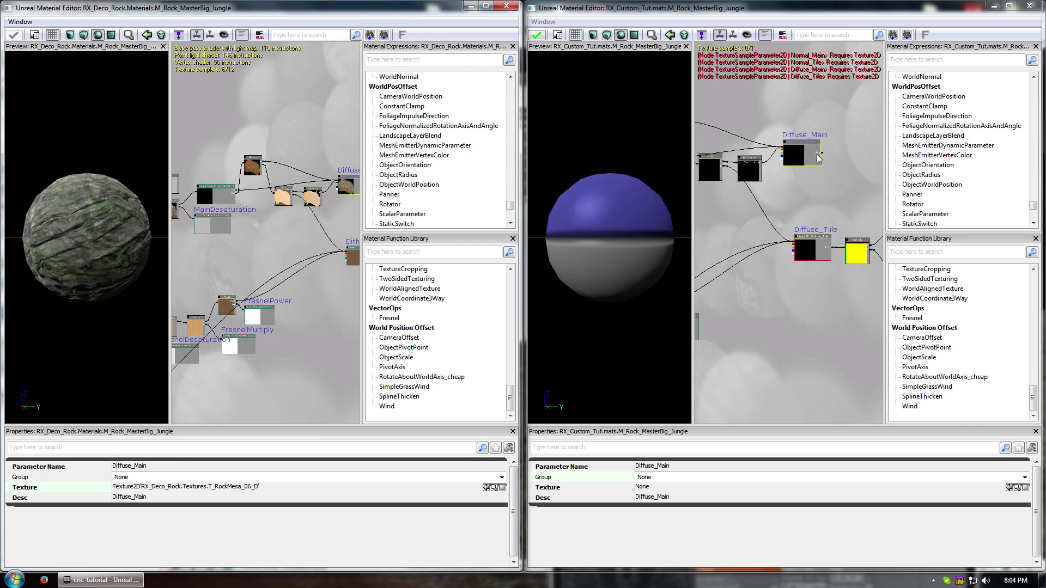
pyautogui.click(495, 488)
pyautogui.click(1010, 488)
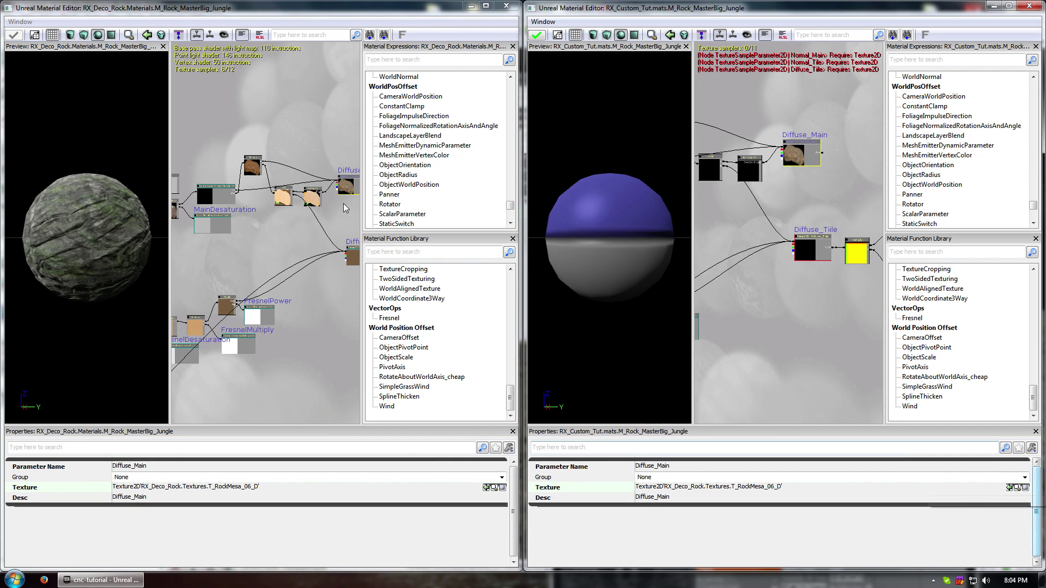
# Assign the original rock material's T_CliffRockTile_01_D texture to the custom material's Diffuse_Tile sample.
pyautogui.moveTo(308, 240); pyautogui.dragTo(260, 233)
pyautogui.click(304, 252)
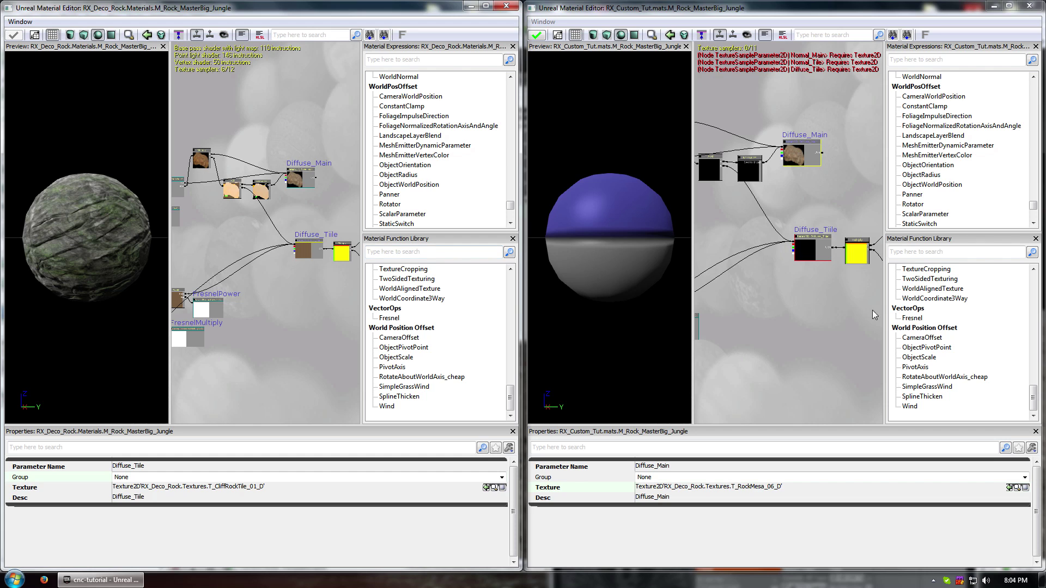
pyautogui.click(494, 488)
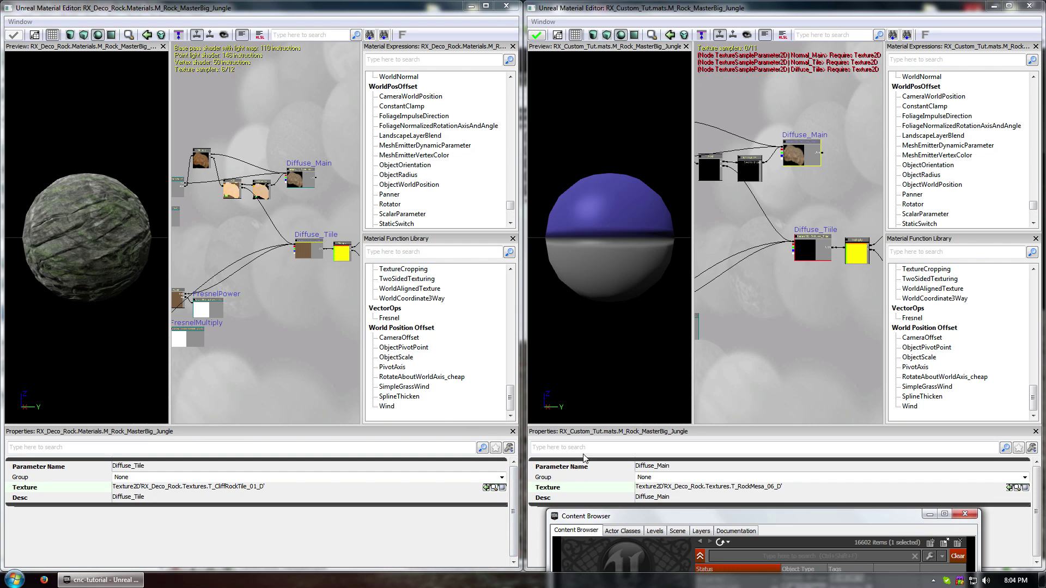
pyautogui.click(806, 260)
pyautogui.click(1009, 487)
# Assign the original rock material's T_RockMesa_06_N texture to the custom material's Normal_Main sample.
pyautogui.scroll(-5, 243, 290)
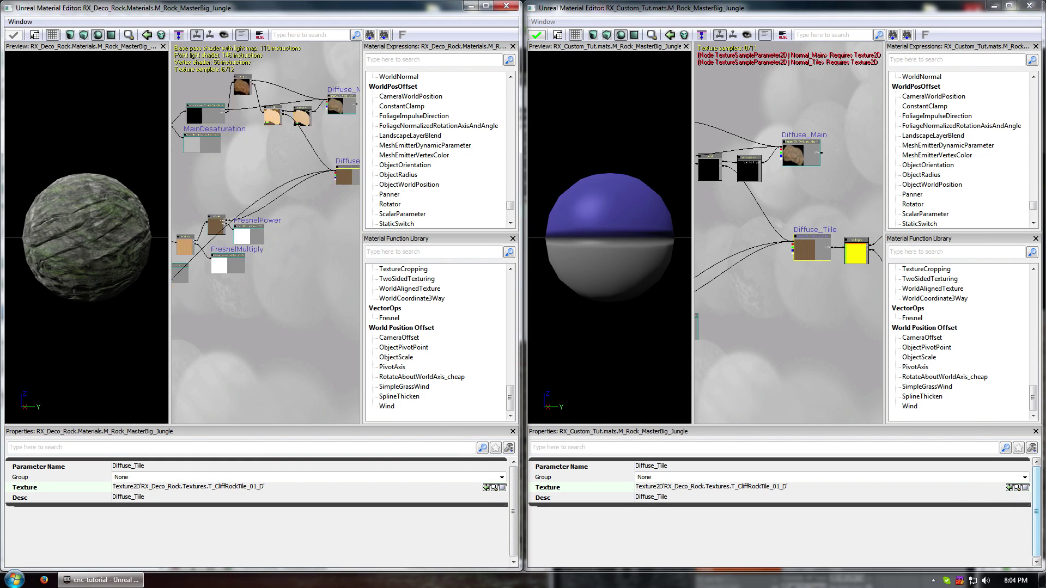
pyautogui.moveTo(244, 290); pyautogui.dragTo(322, 237)
pyautogui.moveTo(740, 289); pyautogui.dragTo(819, 218)
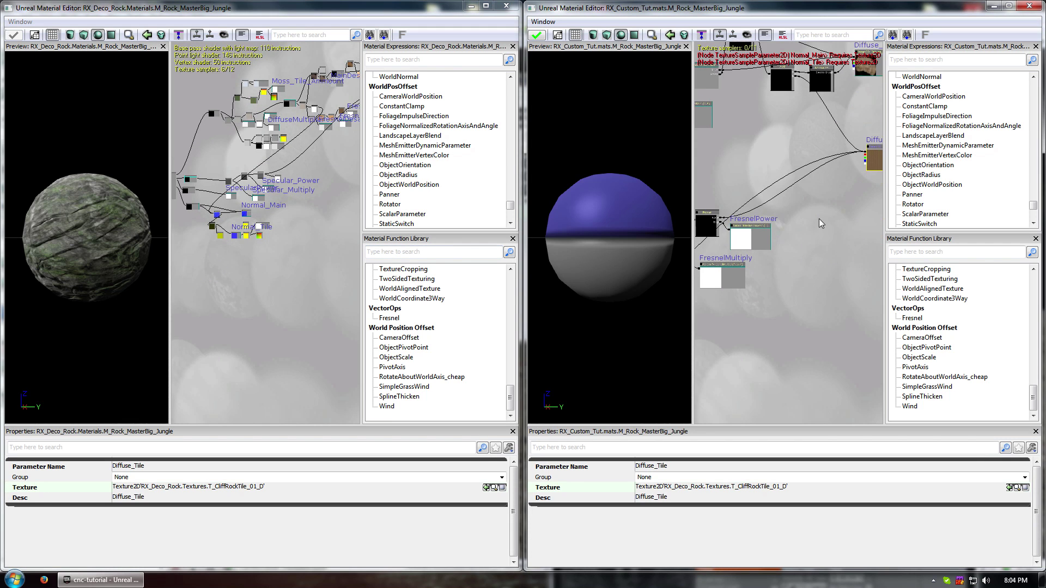
pyautogui.scroll(-5, 818, 218)
pyautogui.moveTo(751, 303); pyautogui.dragTo(863, 189)
pyautogui.scroll(8, 755, 236)
pyautogui.click(816, 231)
pyautogui.moveTo(227, 278); pyautogui.dragTo(310, 293)
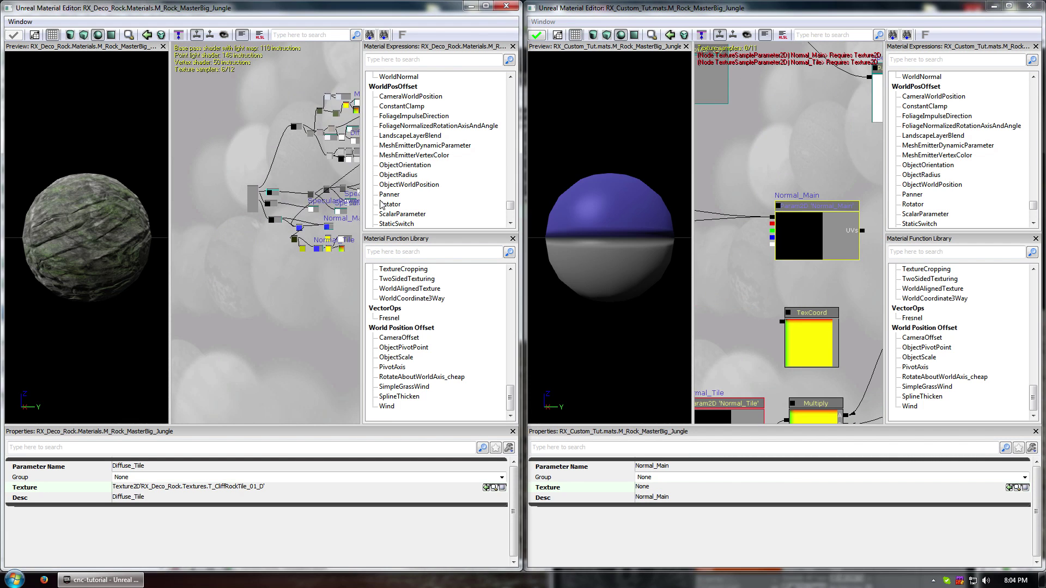
pyautogui.scroll(8, 336, 280)
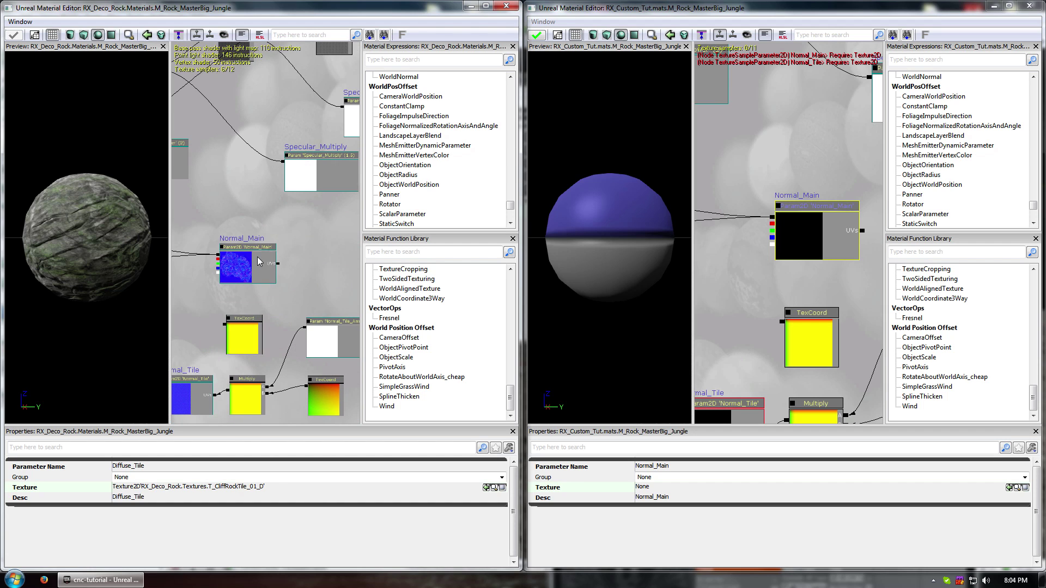
pyautogui.click(248, 266)
pyautogui.click(494, 487)
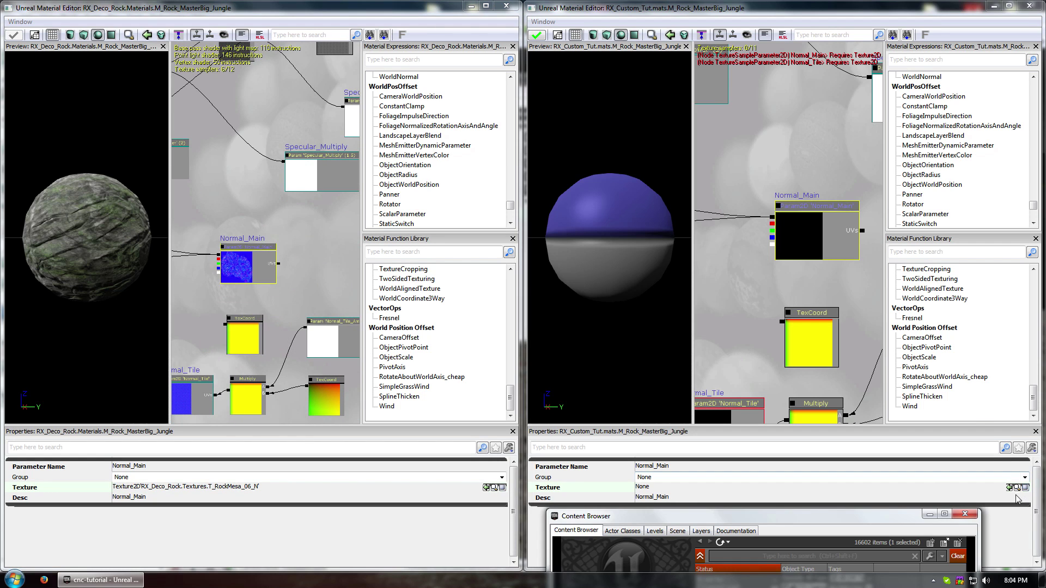
pyautogui.click(1010, 487)
# Assign the original rock material's T_CliffRockTile_01_N texture to the custom material's Normal_Tile sample.
pyautogui.moveTo(761, 309); pyautogui.dragTo(776, 189)
pyautogui.click(730, 281)
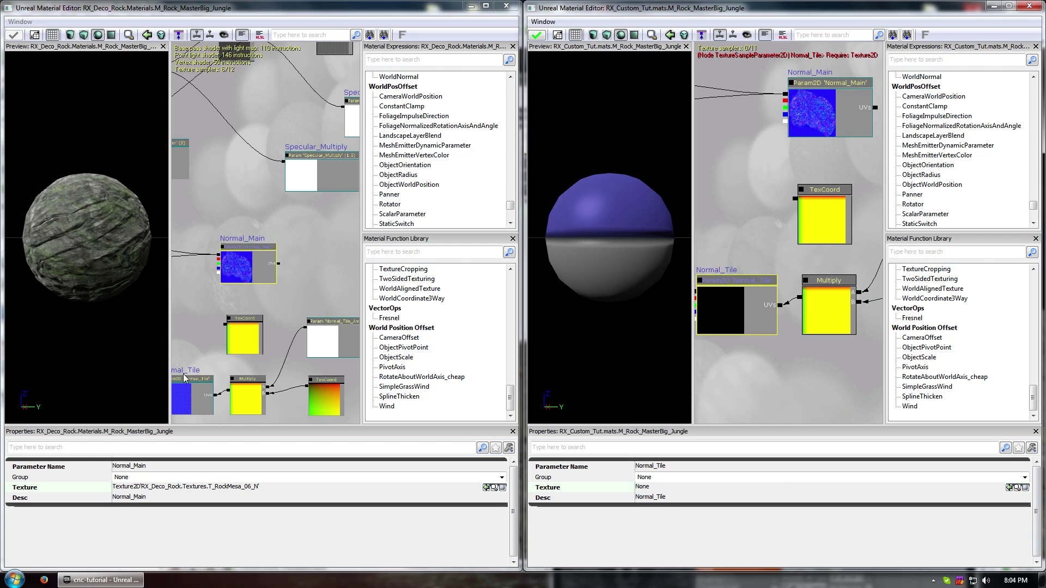
pyautogui.click(192, 379)
pyautogui.click(493, 487)
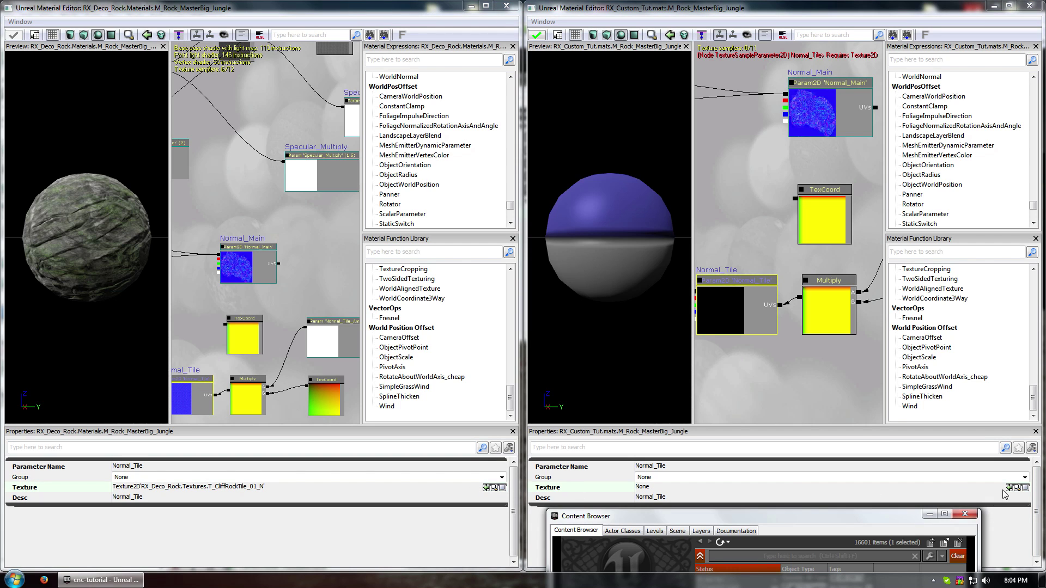
pyautogui.click(1009, 488)
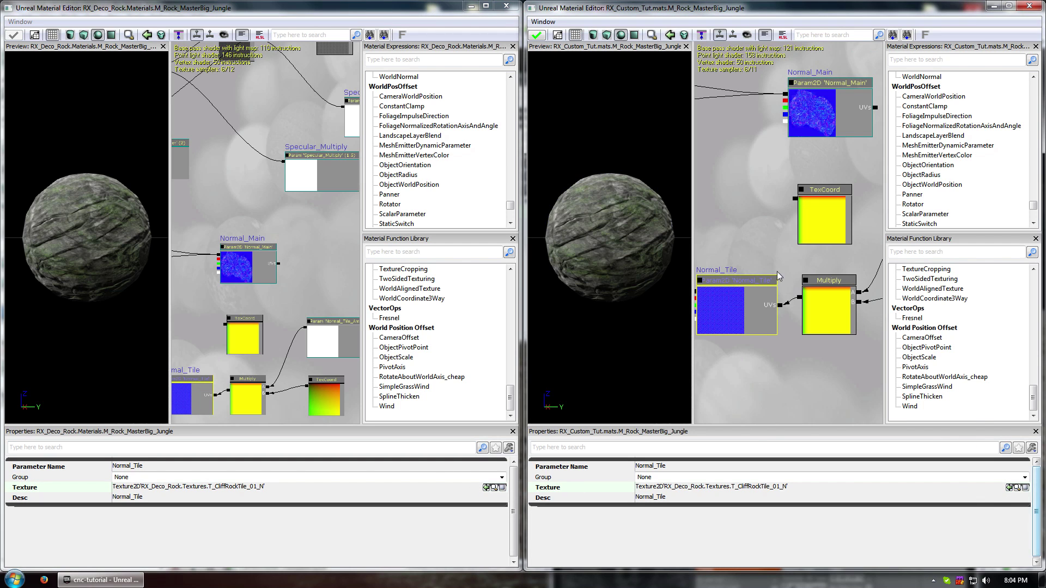
# Apply the custom rock material's changes and close both material editors, the StaticMeshActor_59 properties and the Content Browser.
pyautogui.click(507, 6)
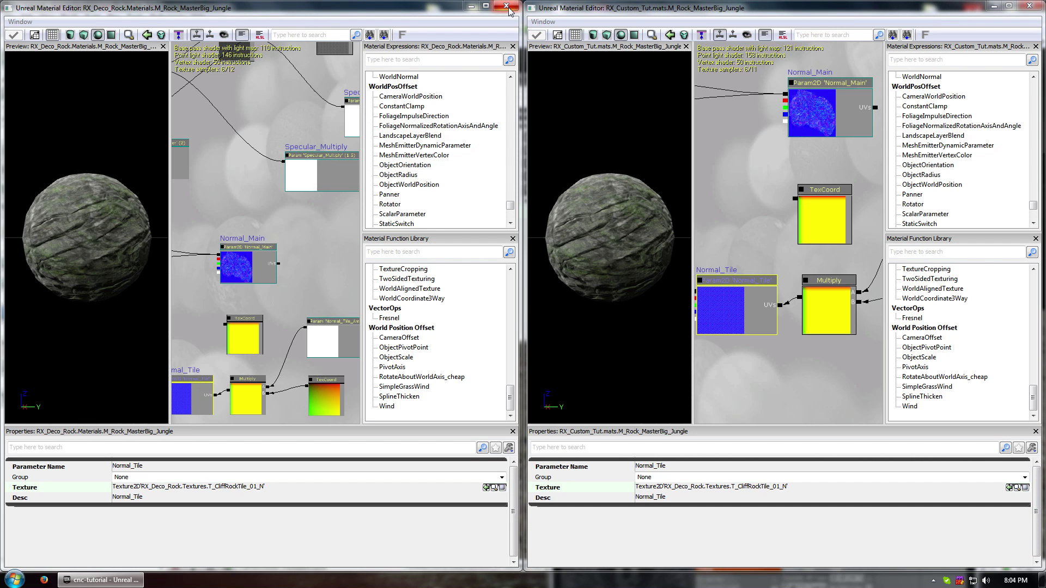
pyautogui.click(507, 6)
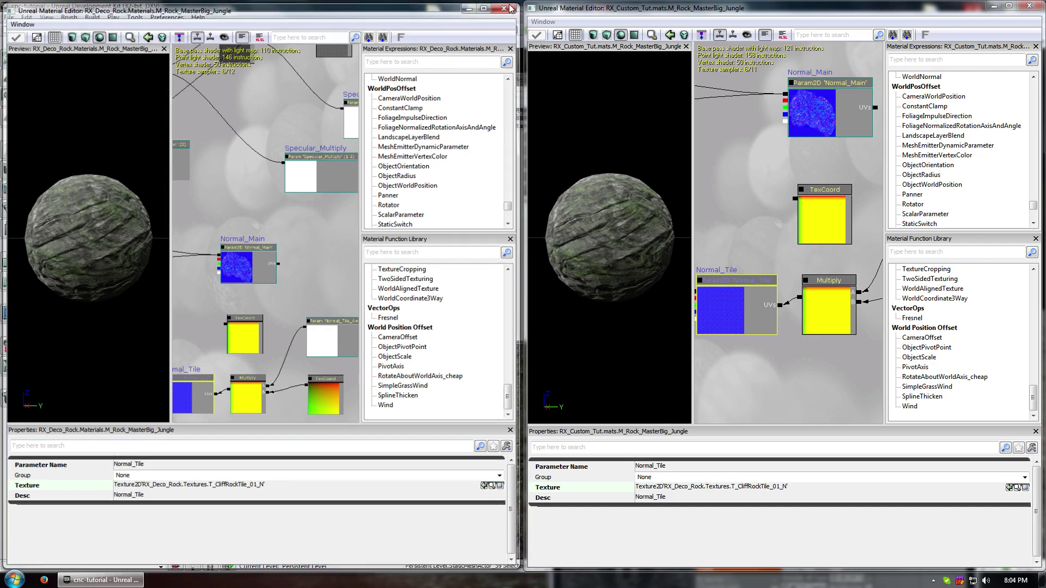
pyautogui.click(1030, 6)
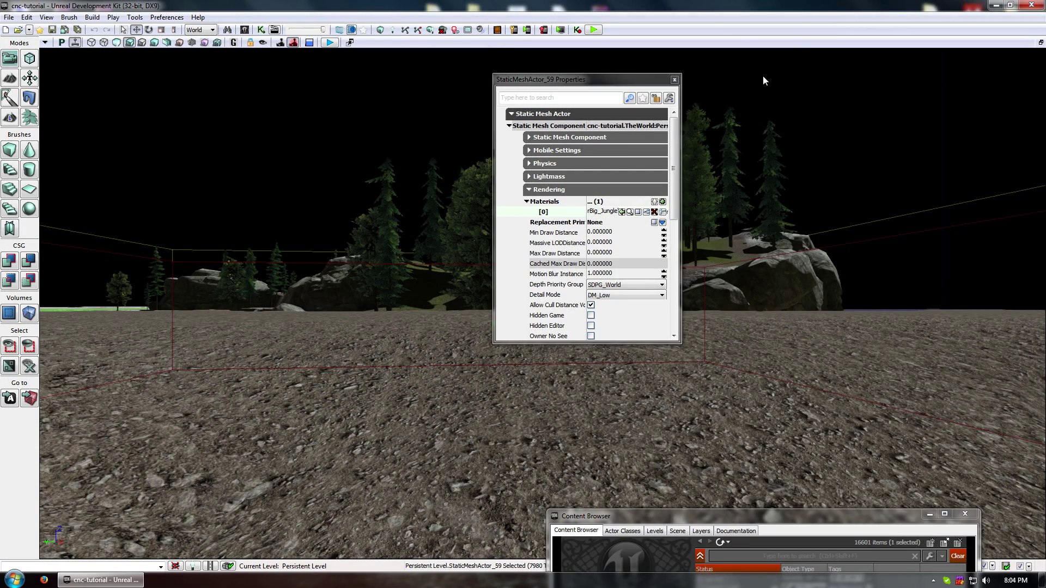
pyautogui.click(676, 82)
pyautogui.click(965, 513)
# Examine the whole map from above to check the landscape and rock textures.
pyautogui.click(643, 403)
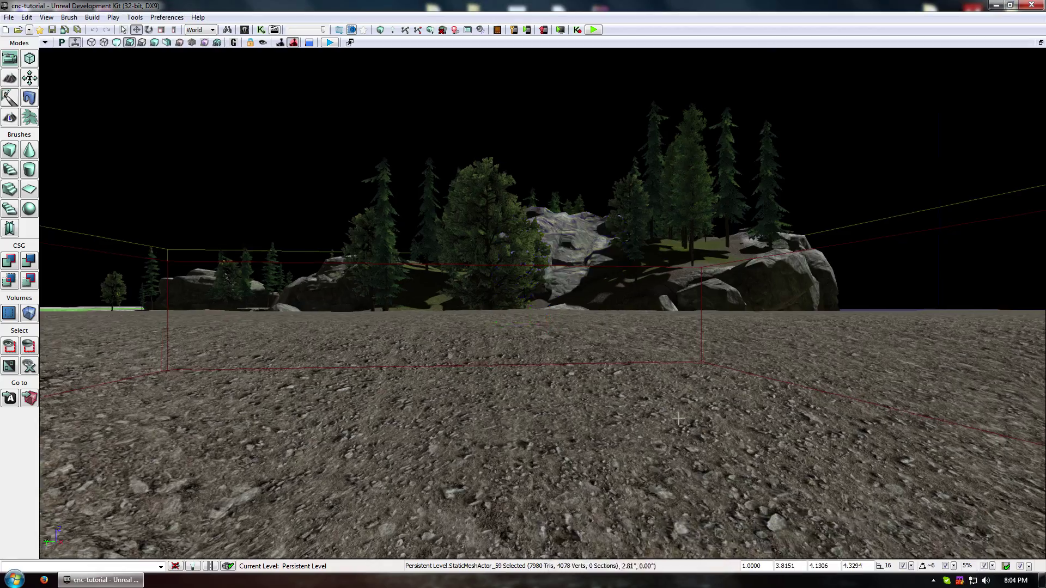
pyautogui.moveTo(643, 403); pyautogui.dragTo(637, 261, button='middle')
pyautogui.moveTo(637, 261); pyautogui.dragTo(637, 316, button='right')
pyautogui.moveTo(637, 316); pyautogui.dragTo(553, 395)
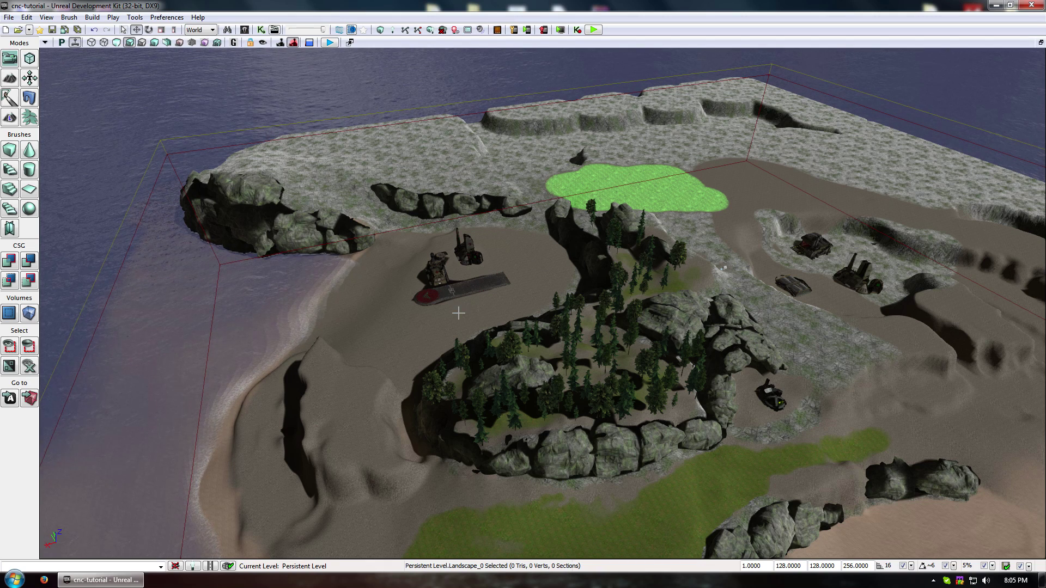
# Show the placeable building classes in Actor Classes by collapsing Common and expanding Buildings, with the window clear of the airstrip base.
pyautogui.click(261, 30)
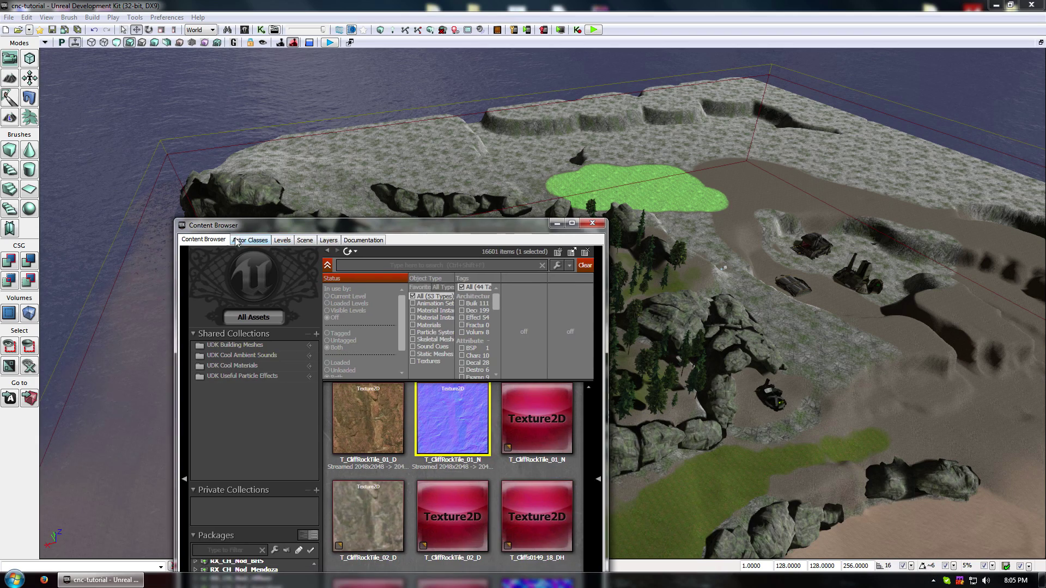
pyautogui.click(250, 241)
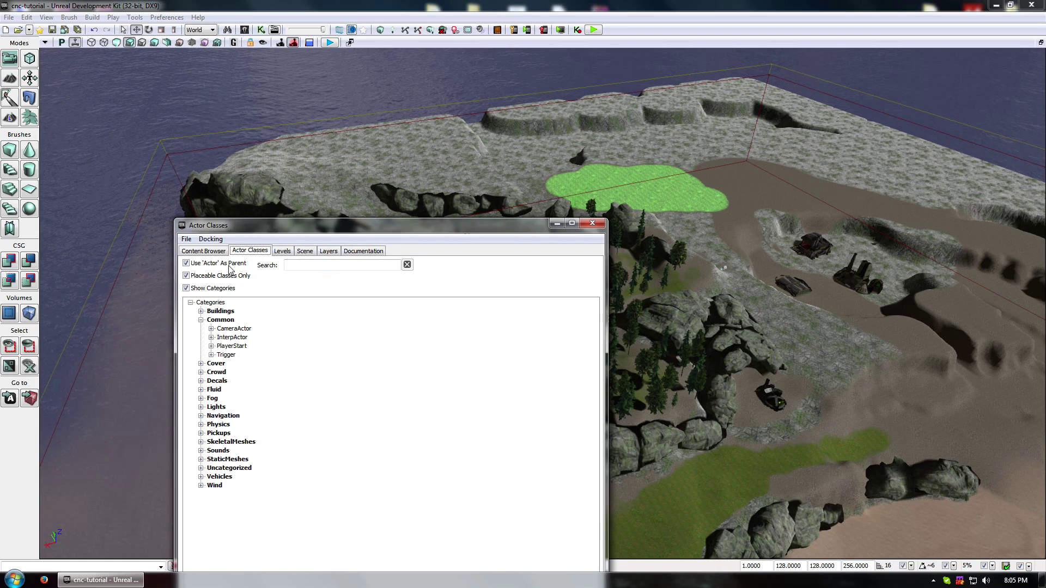
pyautogui.click(201, 319)
pyautogui.click(201, 311)
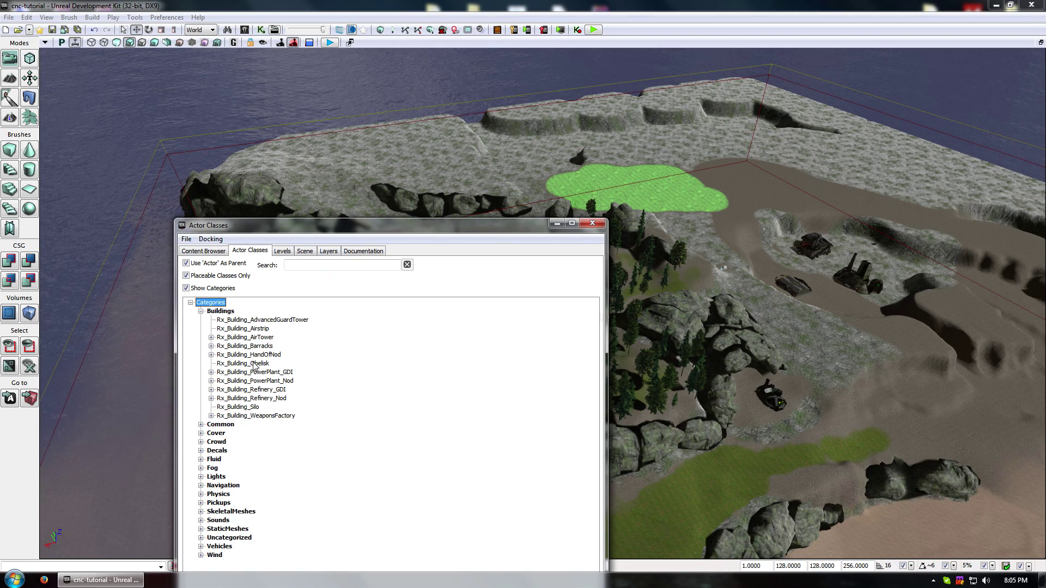
pyautogui.moveTo(297, 234); pyautogui.dragTo(433, 232)
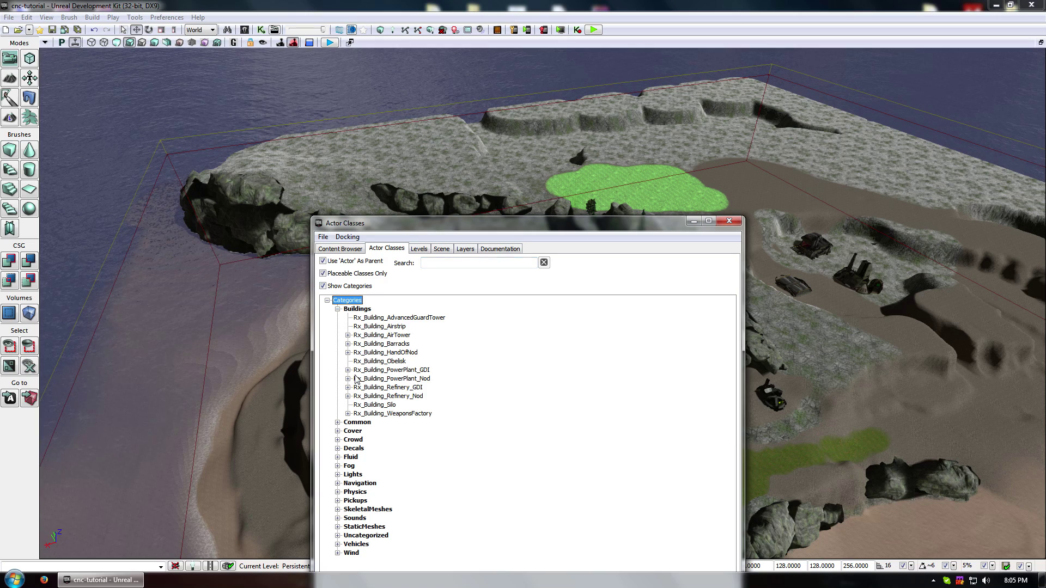
pyautogui.moveTo(649, 225); pyautogui.dragTo(340, 217)
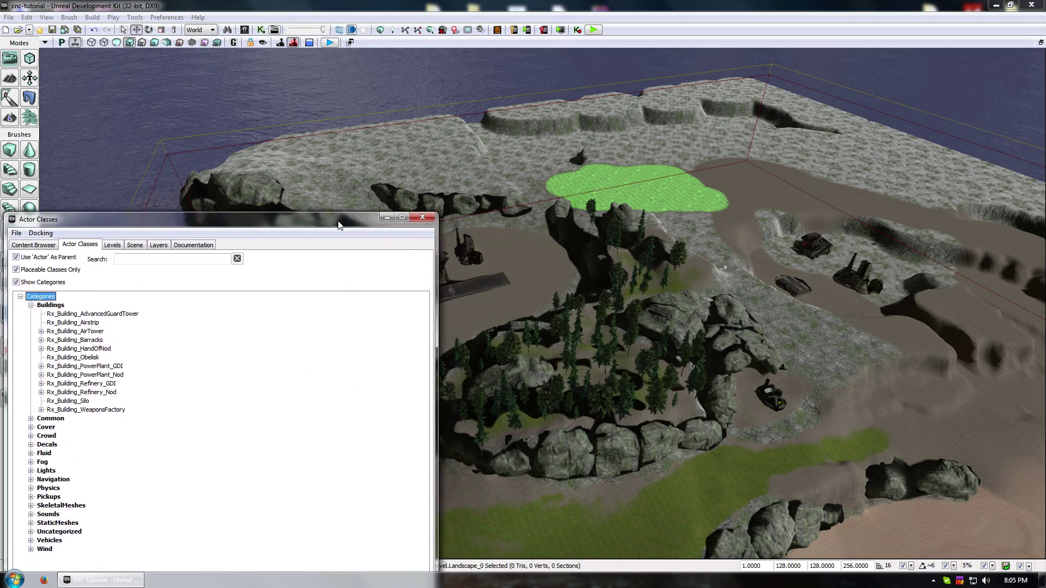
pyautogui.moveTo(74, 219); pyautogui.dragTo(573, 243)
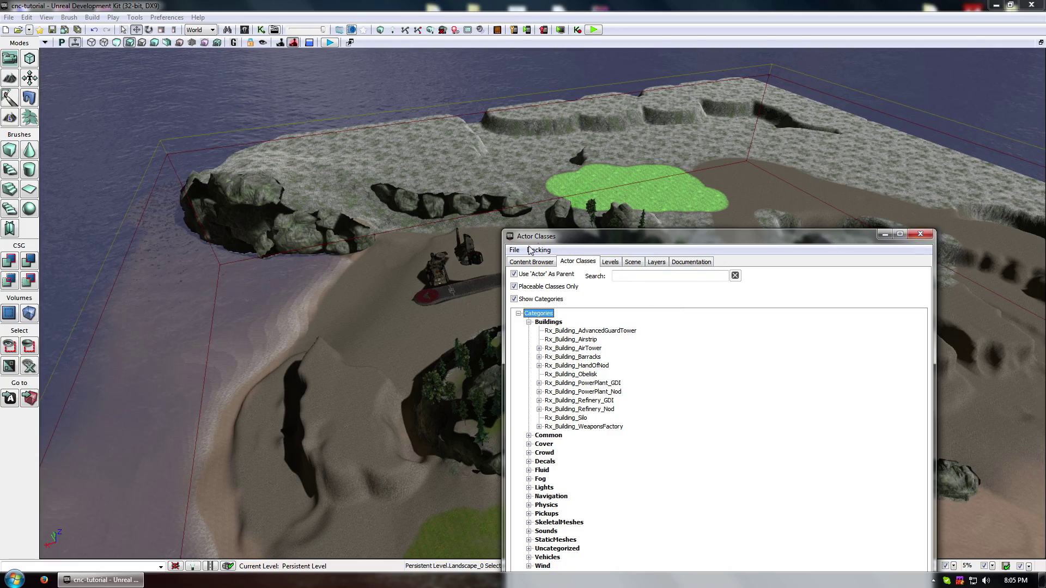
# Examine the placed base buildings near the airstrip up close, both inside and from outside.
pyautogui.press('w')
pyautogui.moveTo(373, 275); pyautogui.dragTo(525, 305, button='right')
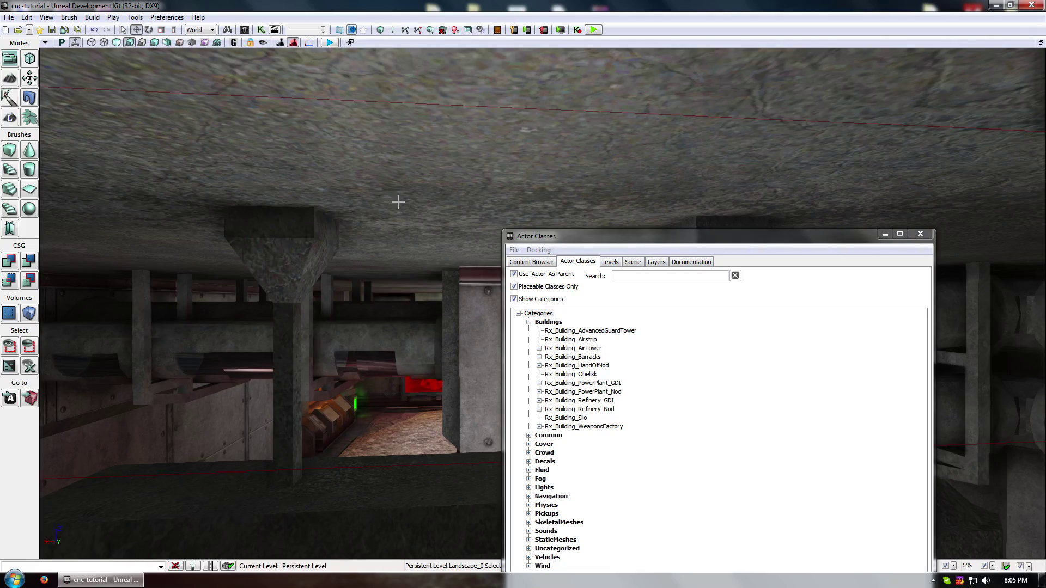
pyautogui.moveTo(397, 201); pyautogui.dragTo(437, 273, button='right')
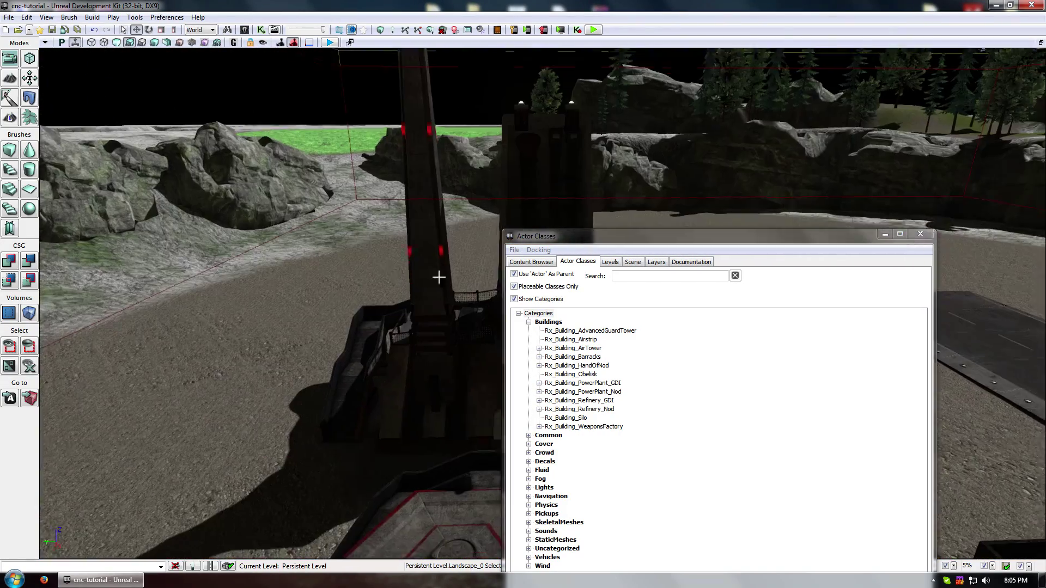
# Return from Actor Classes to the Content Browser and minimize its window to clear the viewport.
pyautogui.moveTo(594, 236); pyautogui.dragTo(624, 159)
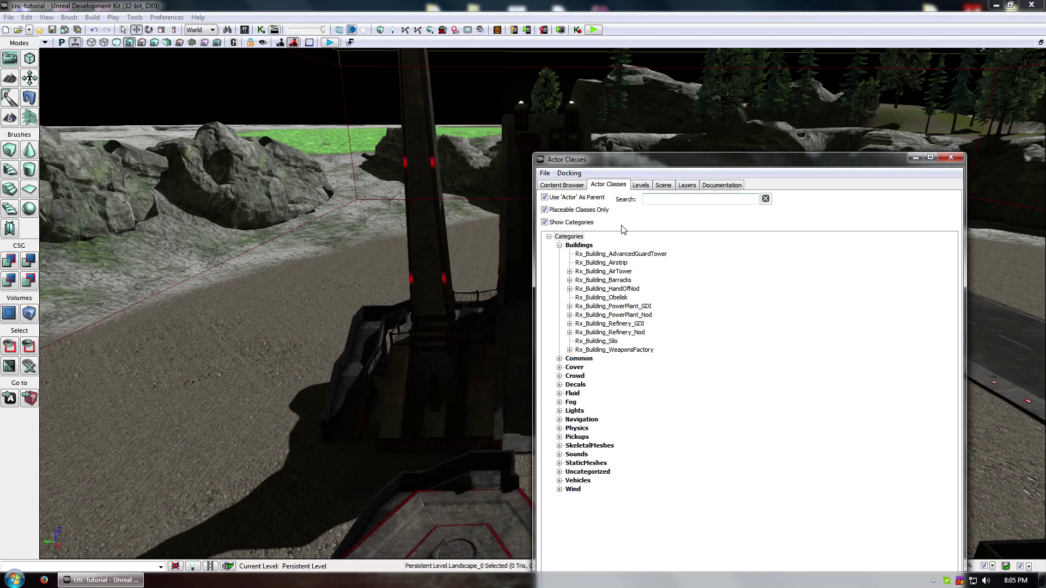
pyautogui.click(562, 186)
pyautogui.click(916, 157)
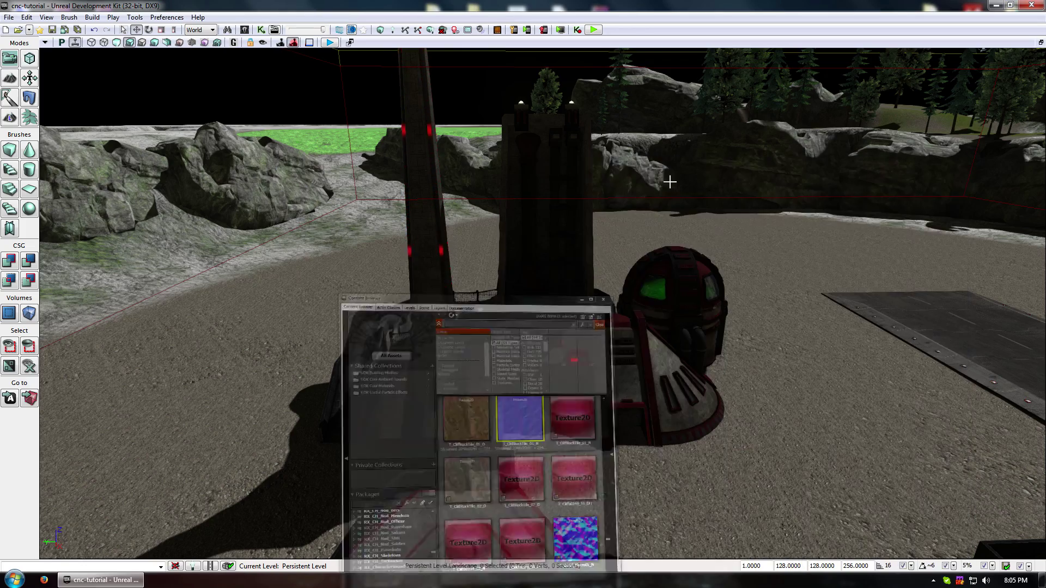
# Examine the airstrip base, the forested rock plateau and the surrounding terrain from several elevated viewpoints.
pyautogui.moveTo(637, 183); pyautogui.dragTo(654, 262)
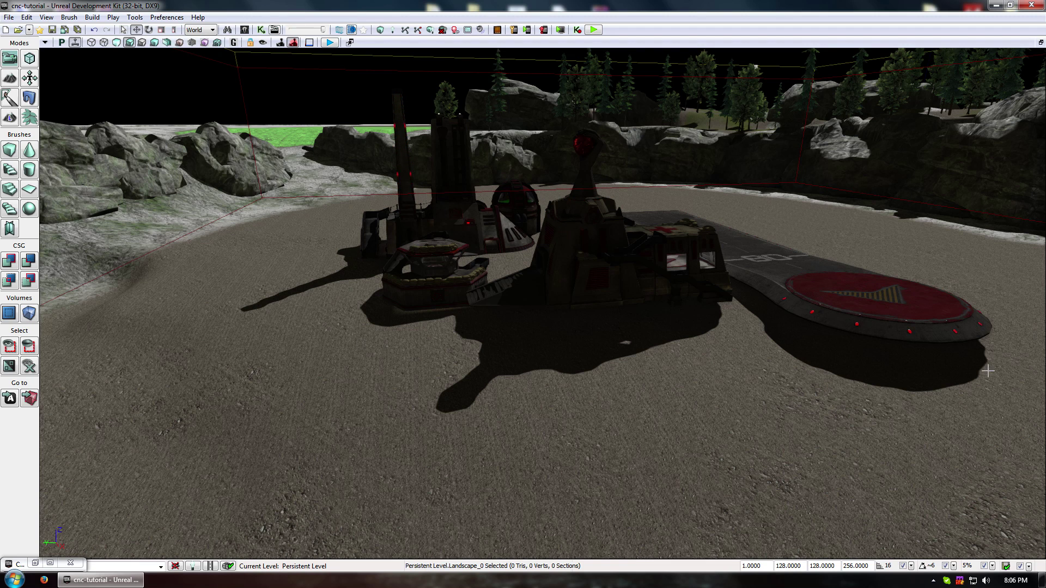
pyautogui.moveTo(526, 393); pyautogui.dragTo(508, 404)
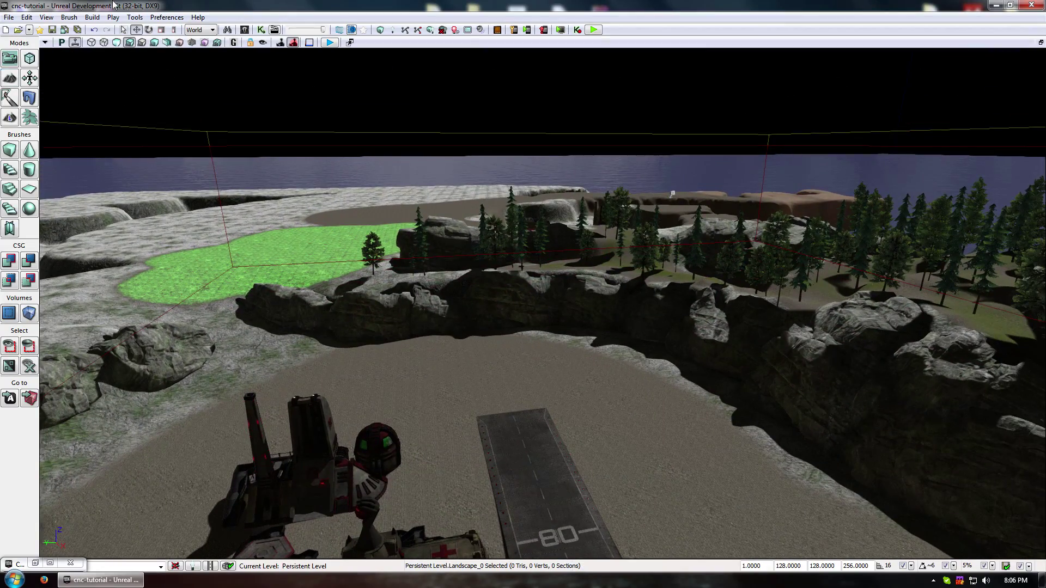
pyautogui.click(309, 43)
pyautogui.moveTo(283, 261); pyautogui.dragTo(290, 272, button='right')
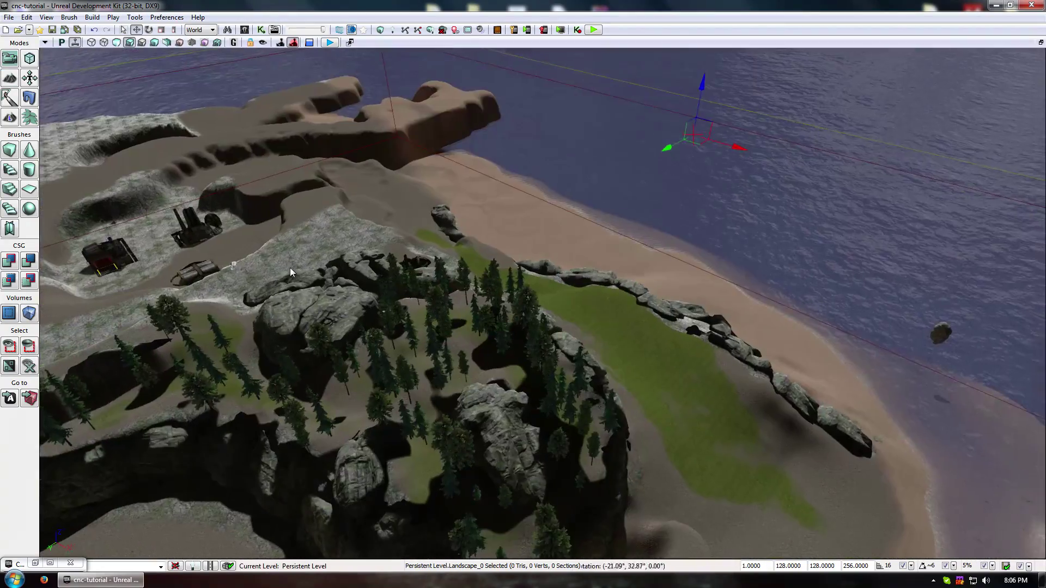
pyautogui.moveTo(290, 273)
pyautogui.mouseDown()
pyautogui.moveTo(273, 259)
pyautogui.moveTo(270, 289)
pyautogui.moveTo(275, 267)
pyautogui.mouseUp()
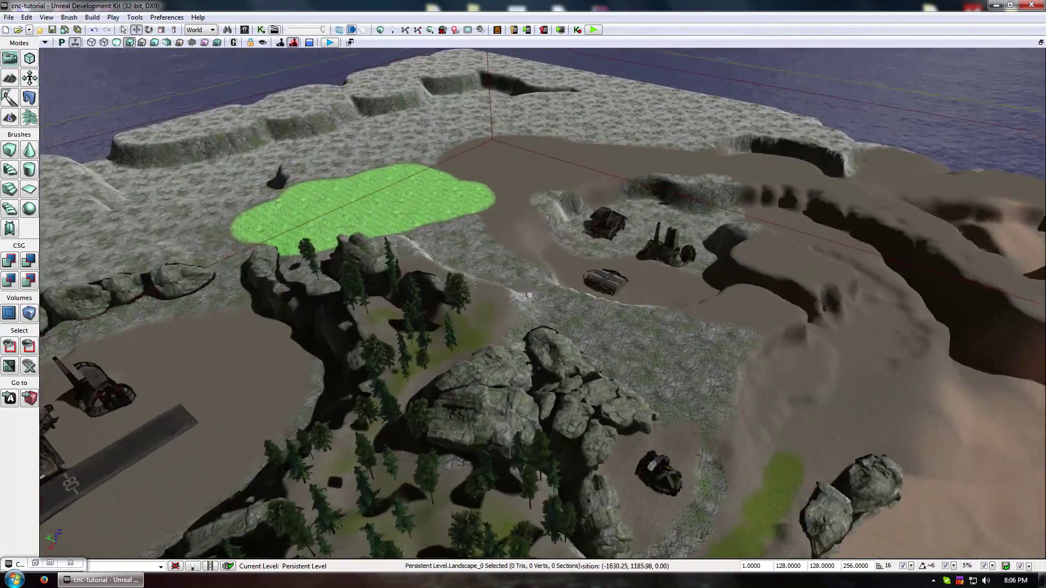
pyautogui.moveTo(336, 460); pyautogui.dragTo(268, 439)
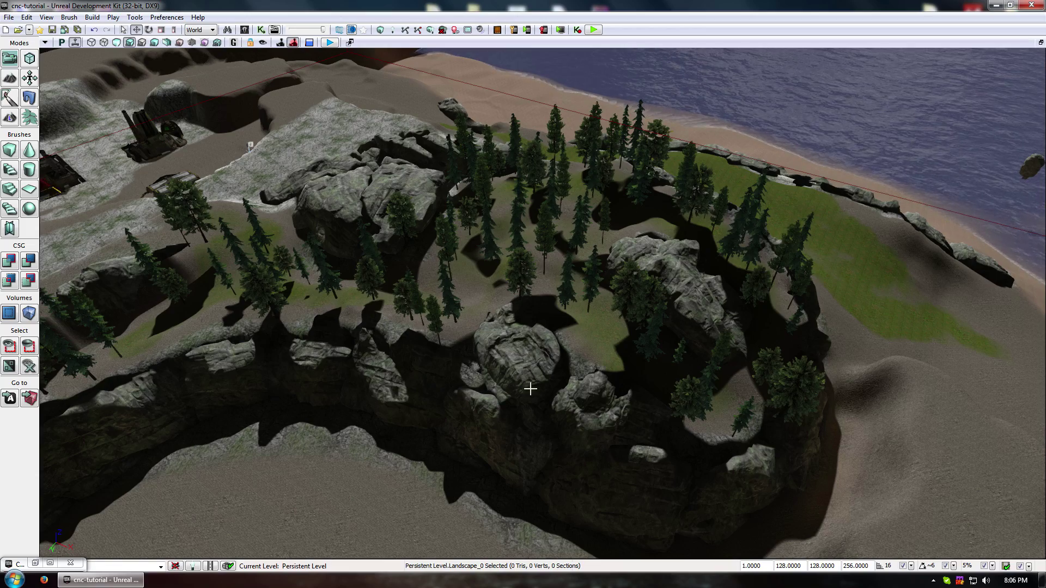
# Move the silo from the clearing beside the cliffs onto open ground among the trees on the forested plateau.
pyautogui.moveTo(530, 389); pyautogui.dragTo(567, 206, button='right')
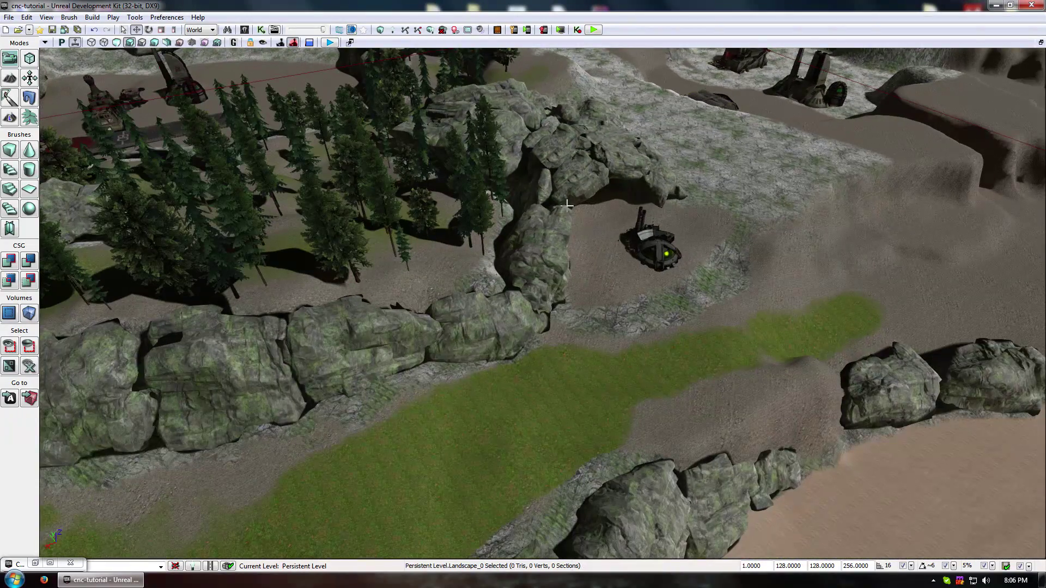
pyautogui.click(661, 235)
pyautogui.moveTo(666, 211); pyautogui.dragTo(256, 205)
pyautogui.moveTo(470, 303); pyautogui.dragTo(481, 279, button='right')
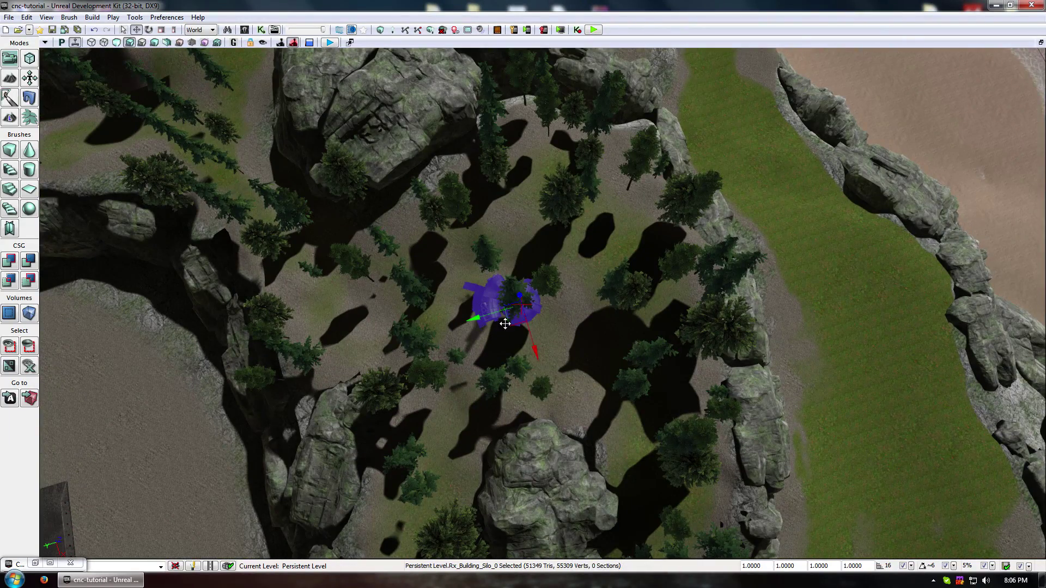
pyautogui.moveTo(505, 324); pyautogui.dragTo(555, 163)
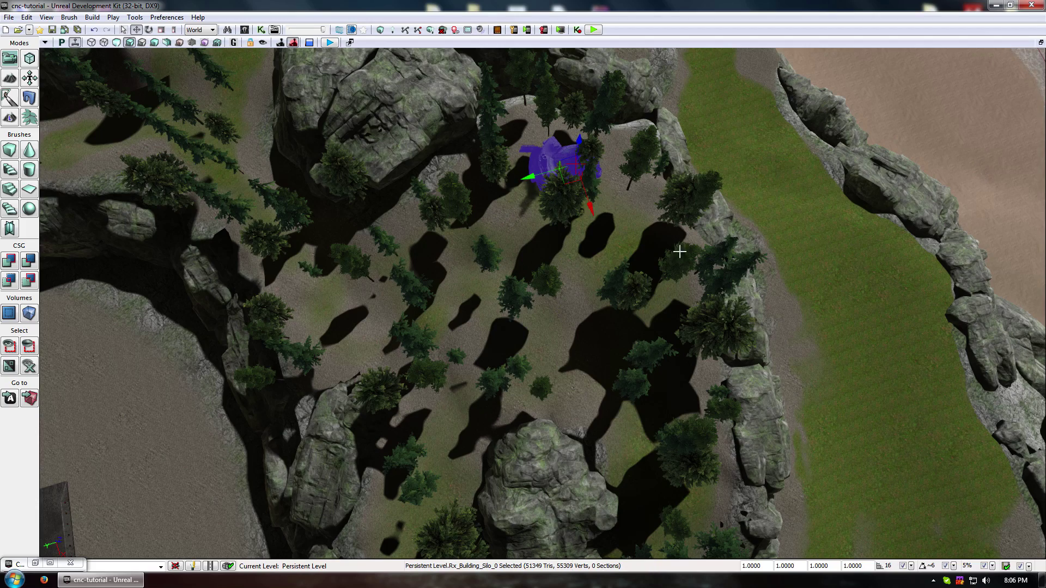
# Examine the forested plateau, the airstrip side and the rock-walled clearing from several elevated viewpoints.
pyautogui.moveTo(602, 277); pyautogui.dragTo(537, 302, button='right')
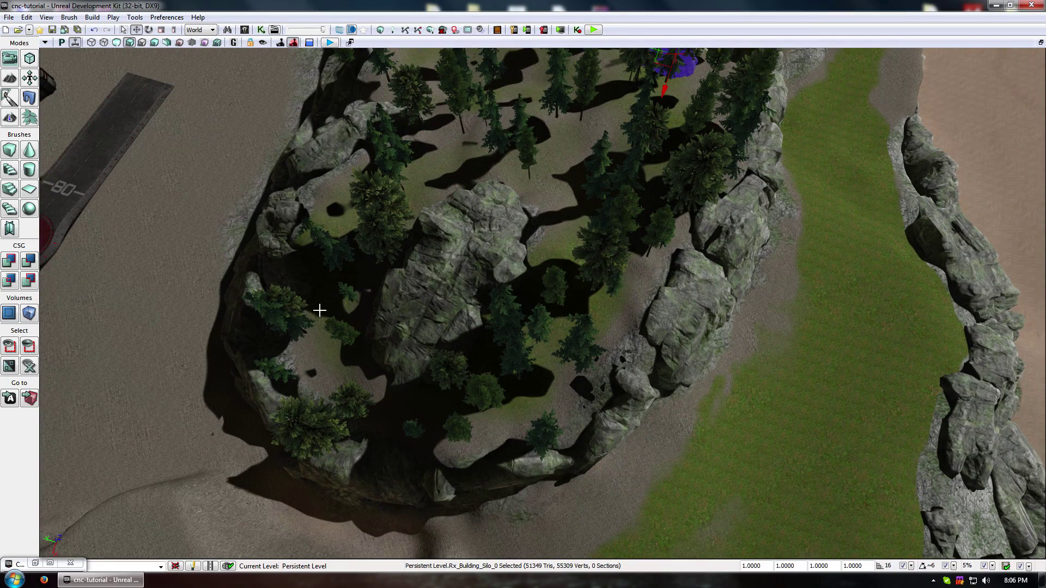
pyautogui.moveTo(453, 174); pyautogui.dragTo(545, 298, button='right')
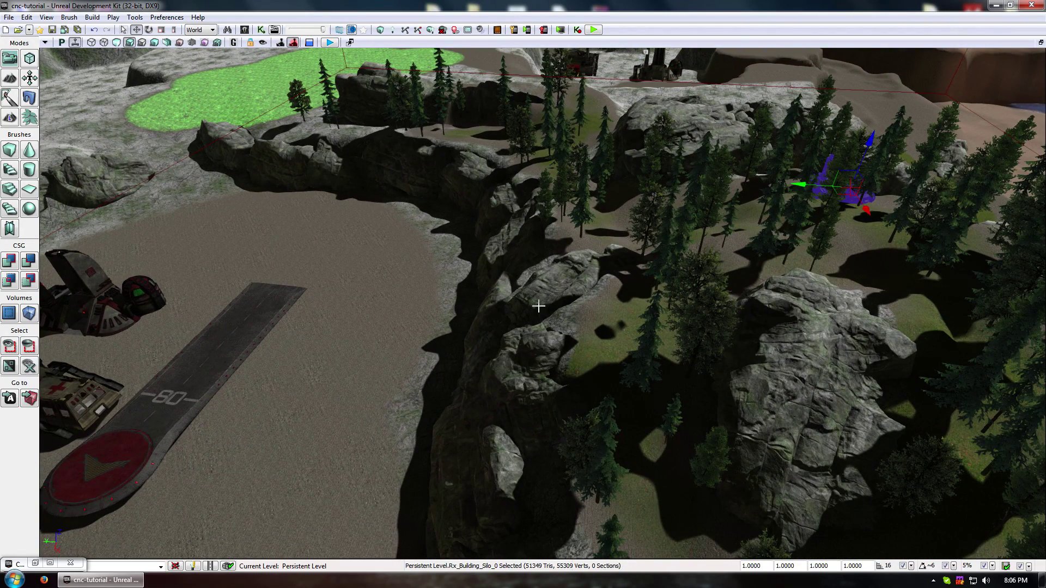
pyautogui.moveTo(367, 269); pyautogui.dragTo(554, 134, button='right')
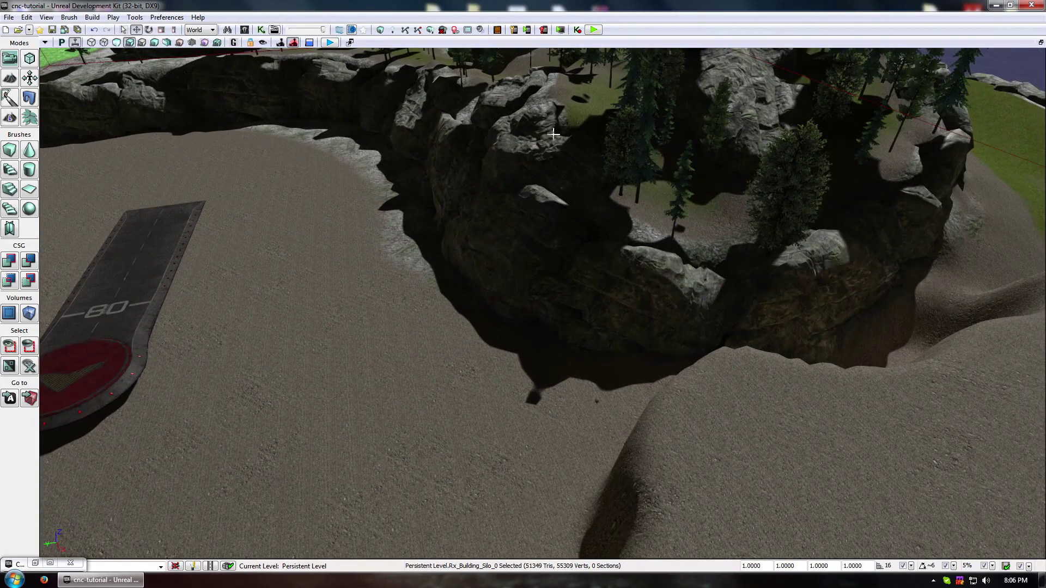
pyautogui.moveTo(444, 177); pyautogui.dragTo(447, 286, button='right')
pyautogui.moveTo(502, 251); pyautogui.dragTo(547, 289, button='right')
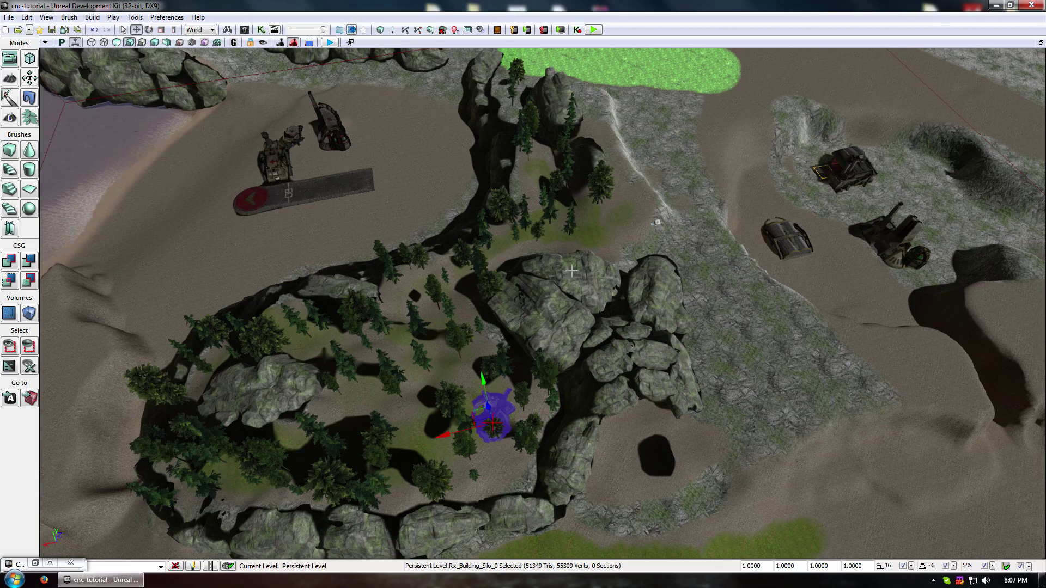
pyautogui.moveTo(546, 221); pyautogui.dragTo(578, 411, button='middle')
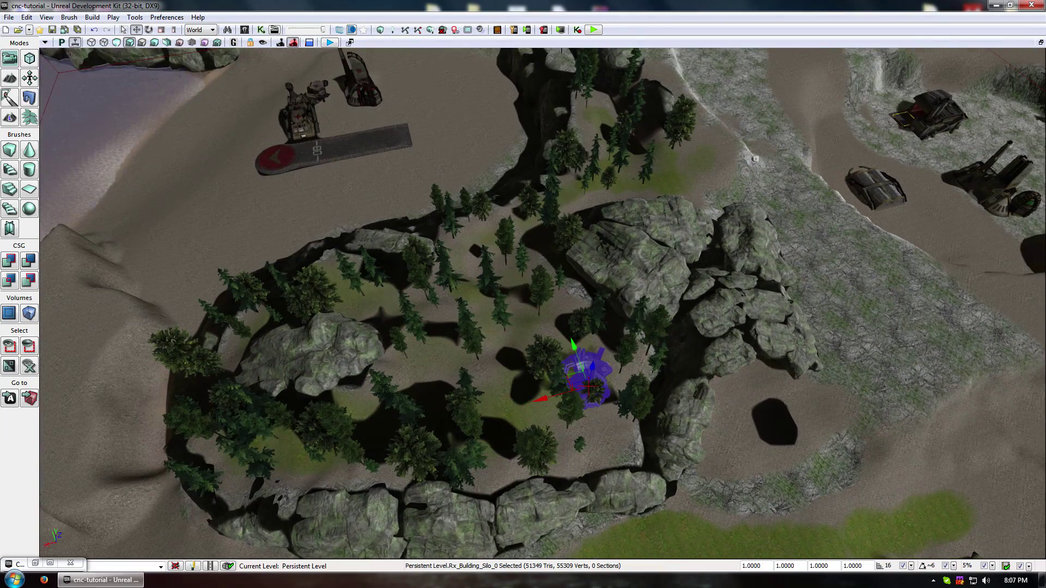
pyautogui.moveTo(509, 381); pyautogui.dragTo(742, 166, button='right')
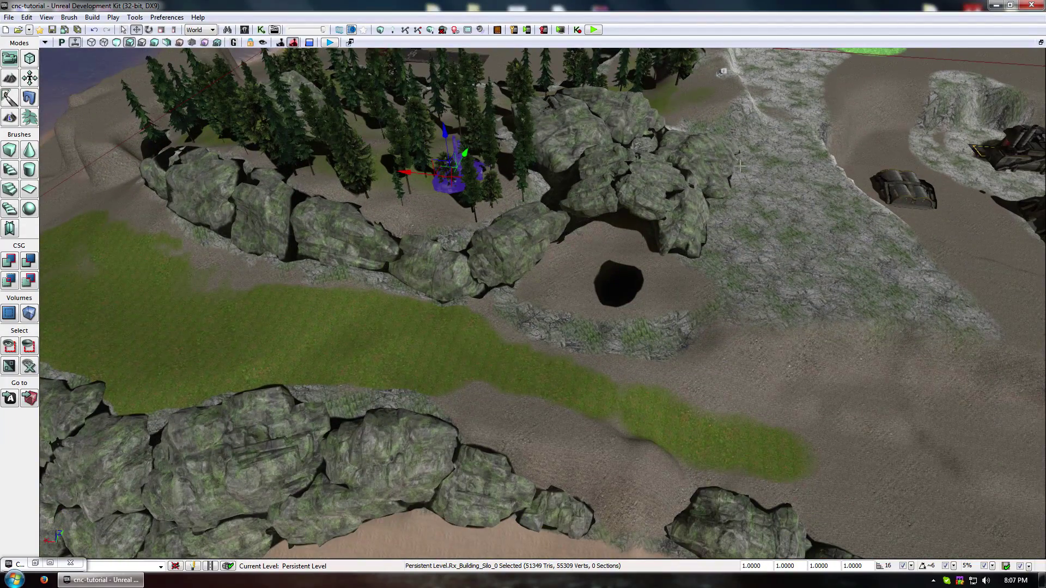
# Delete the nine rock meshes piled between the forested plateau and the small clearing.
pyautogui.click(607, 199)
pyautogui.keyDown('ctrl'); pyautogui.click(638, 190); pyautogui.keyUp('ctrl')
pyautogui.keyDown('ctrl'); pyautogui.click(654, 180); pyautogui.keyUp('ctrl')
pyautogui.keyDown('ctrl'); pyautogui.click(599, 164); pyautogui.keyUp('ctrl')
pyautogui.keyDown('ctrl'); pyautogui.click(682, 216); pyautogui.keyUp('ctrl')
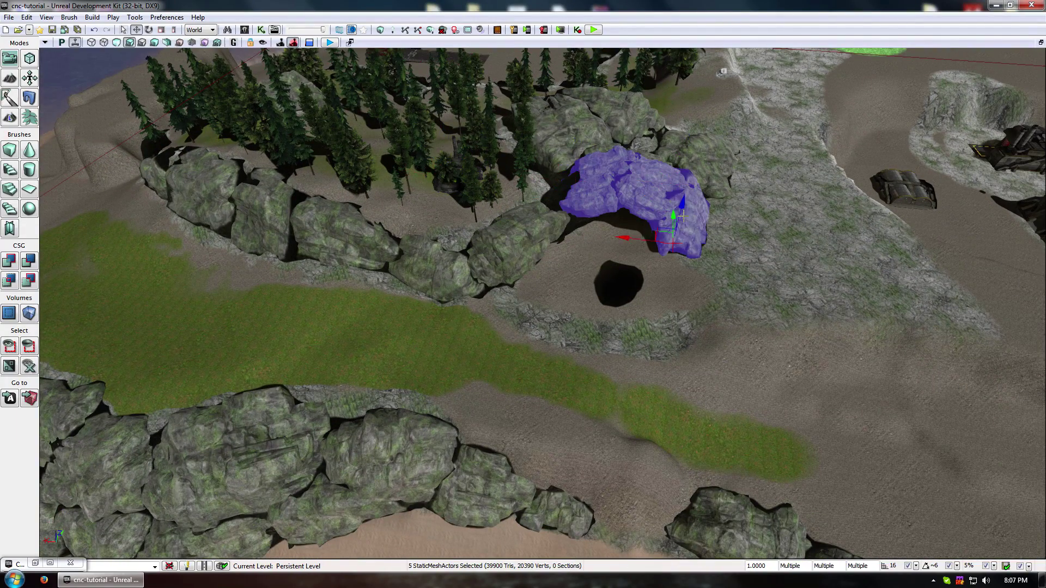
pyautogui.moveTo(682, 216); pyautogui.dragTo(703, 262, button='right')
pyautogui.keyDown('ctrl'); pyautogui.click(528, 391); pyautogui.keyUp('ctrl')
pyautogui.keyDown('ctrl'); pyautogui.click(426, 422); pyautogui.keyUp('ctrl')
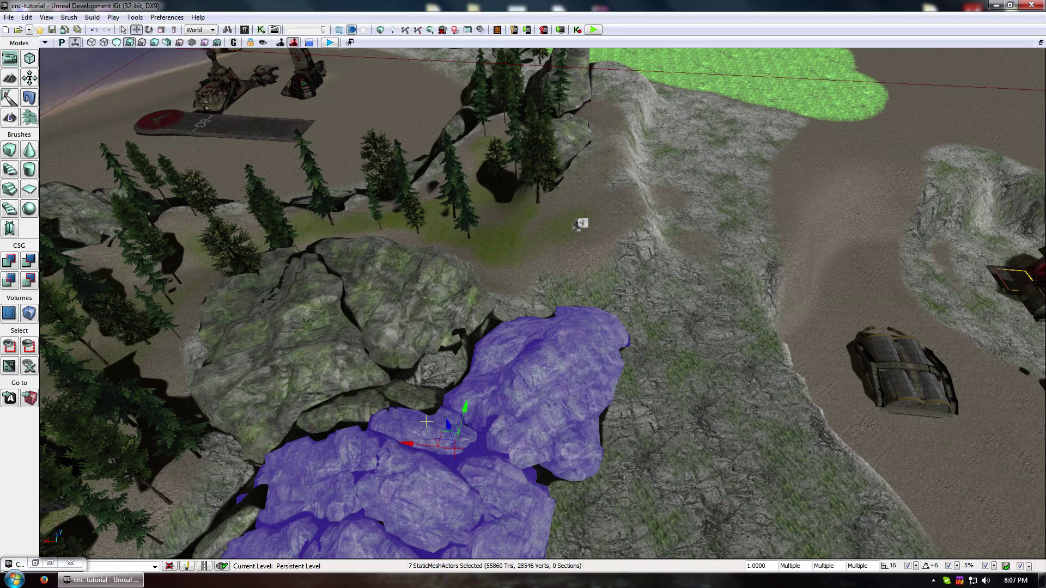
pyautogui.keyDown('ctrl'); pyautogui.click(415, 396); pyautogui.keyUp('ctrl')
pyautogui.keyDown('ctrl'); pyautogui.click(347, 405); pyautogui.keyUp('ctrl')
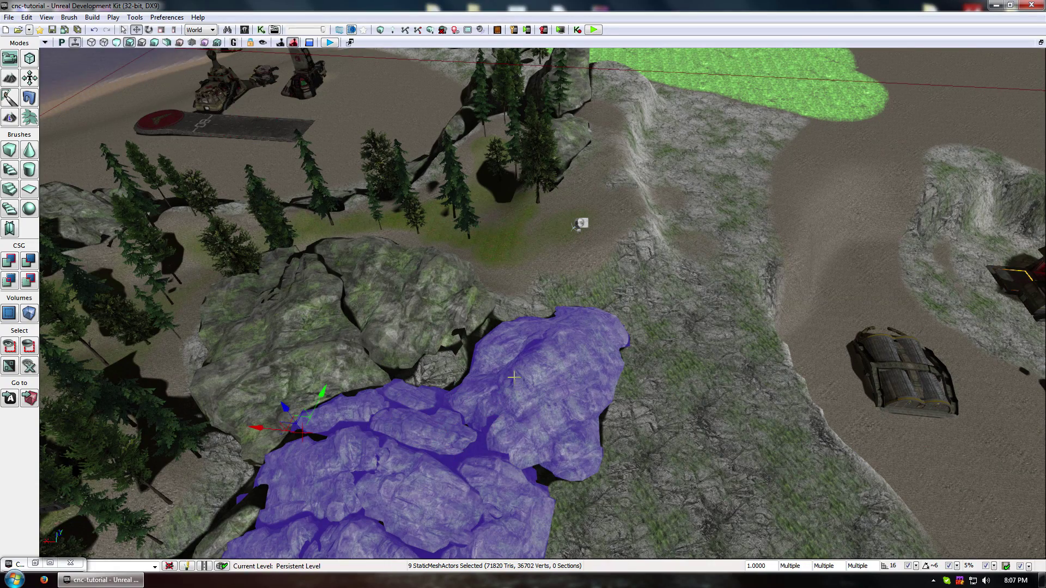
pyautogui.press('Delete')
# Move the remaining large rock beside the clearing to the end of the cliff wall along the grass strip and rotate it.
pyautogui.moveTo(514, 377); pyautogui.dragTo(444, 327, button='right')
pyautogui.click(443, 317)
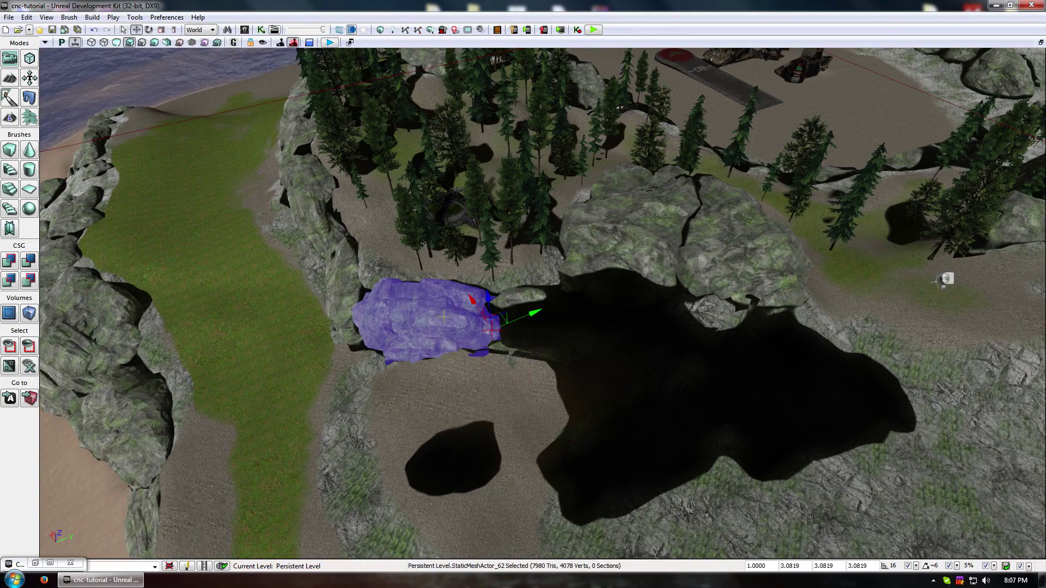
pyautogui.moveTo(504, 323); pyautogui.dragTo(446, 345)
pyautogui.press('space')
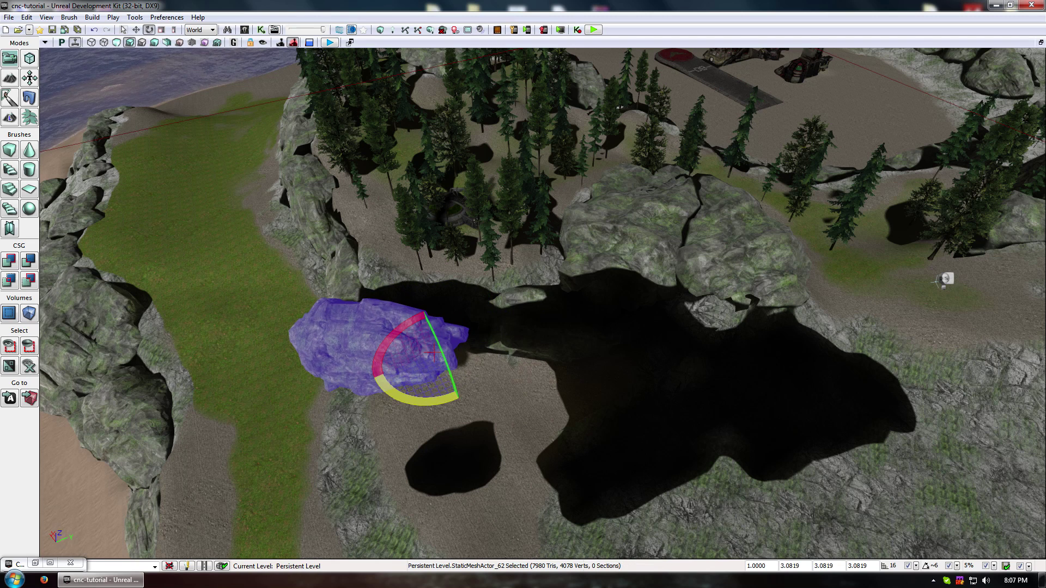
pyautogui.moveTo(436, 402); pyautogui.dragTo(459, 401)
pyautogui.moveTo(435, 340); pyautogui.dragTo(381, 319)
pyautogui.press('space')
pyautogui.press('space')
pyautogui.press('space')
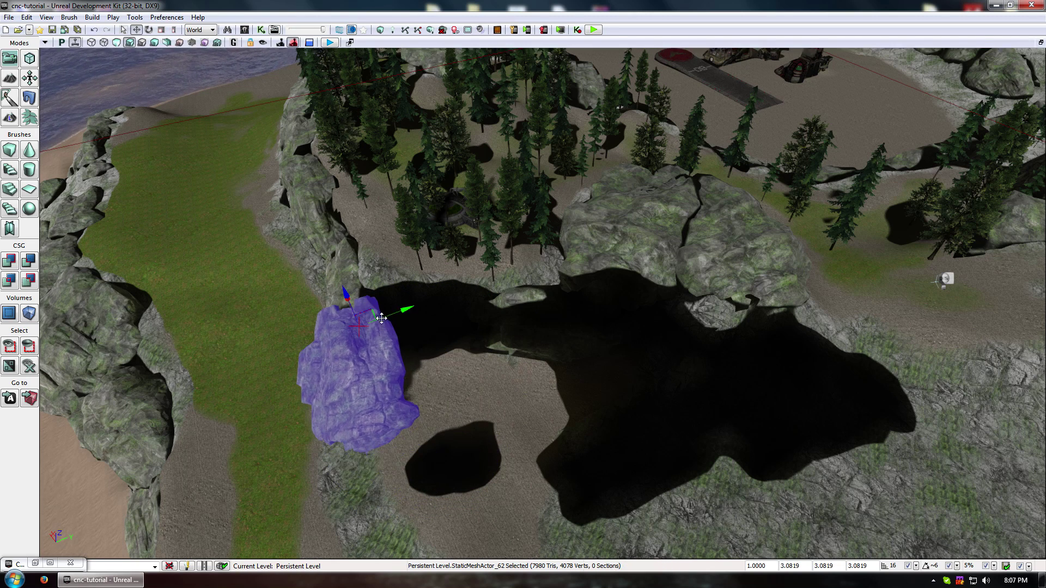
pyautogui.moveTo(482, 377); pyautogui.dragTo(605, 384, button='right')
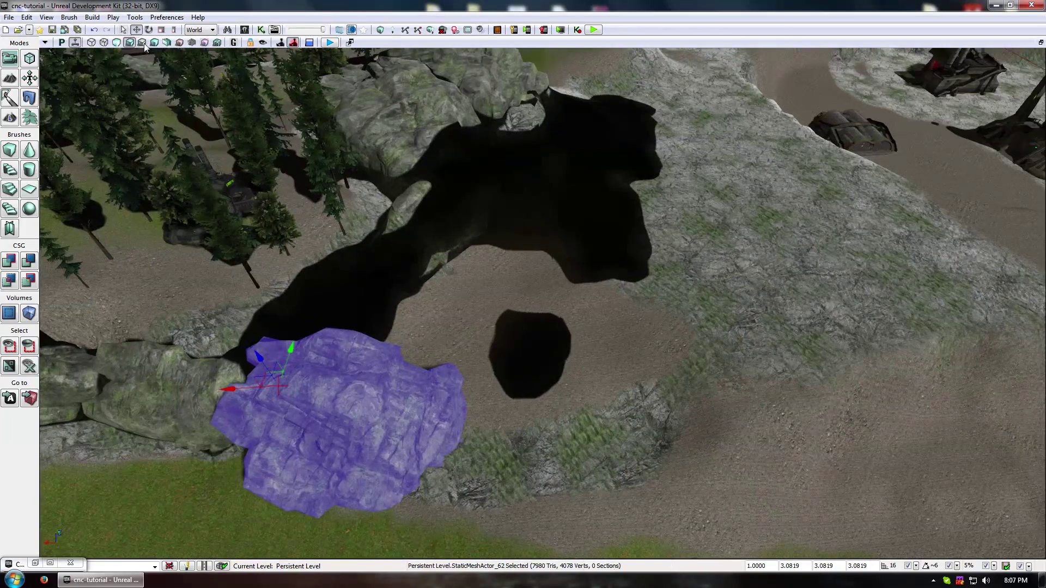
# Switch the viewport to unlit shading and delete the leftover rock between the plateau boulders and the clearing.
pyautogui.click(115, 43)
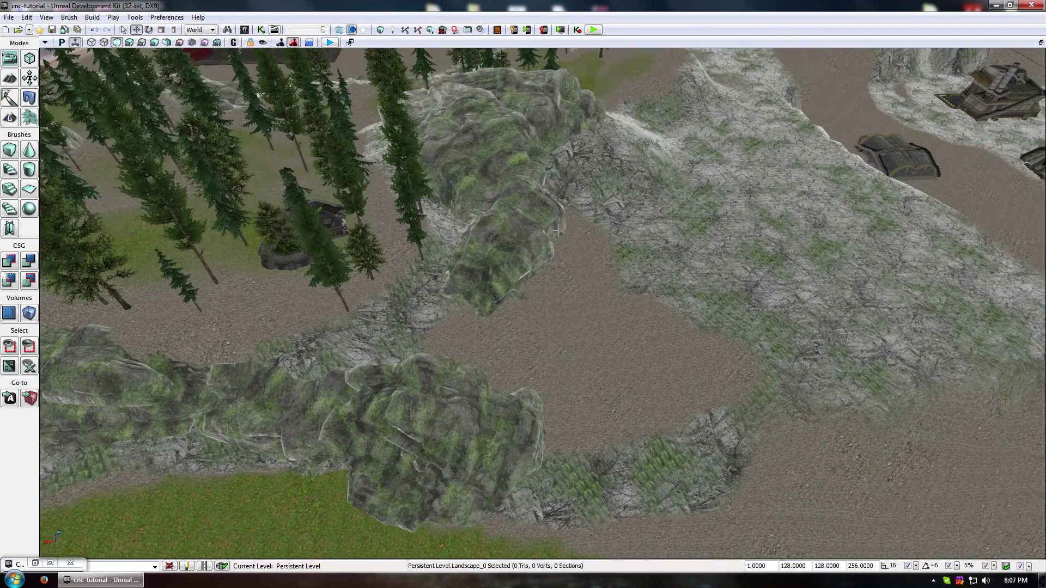
pyautogui.click(518, 229)
pyautogui.press('Delete')
# Move the base buildings from the rocky inland area together onto the beach by the shoreline.
pyautogui.moveTo(561, 266); pyautogui.dragTo(441, 260, button='right')
pyautogui.moveTo(441, 261); pyautogui.dragTo(621, 272)
pyautogui.click(549, 210)
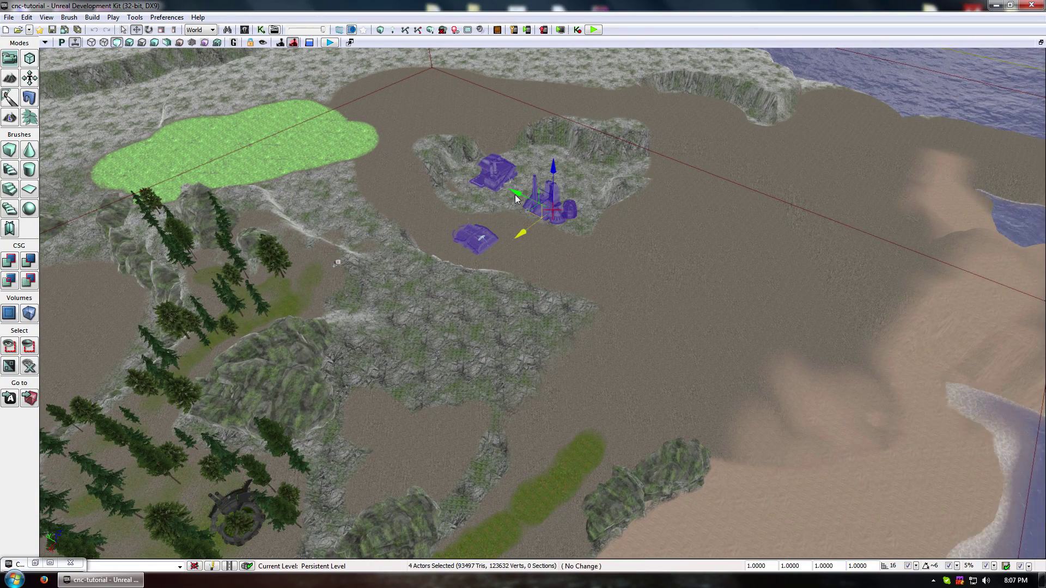
pyautogui.keyDown('ctrl'); pyautogui.moveTo(514, 195); pyautogui.dragTo(875, 429); pyautogui.keyUp('ctrl')
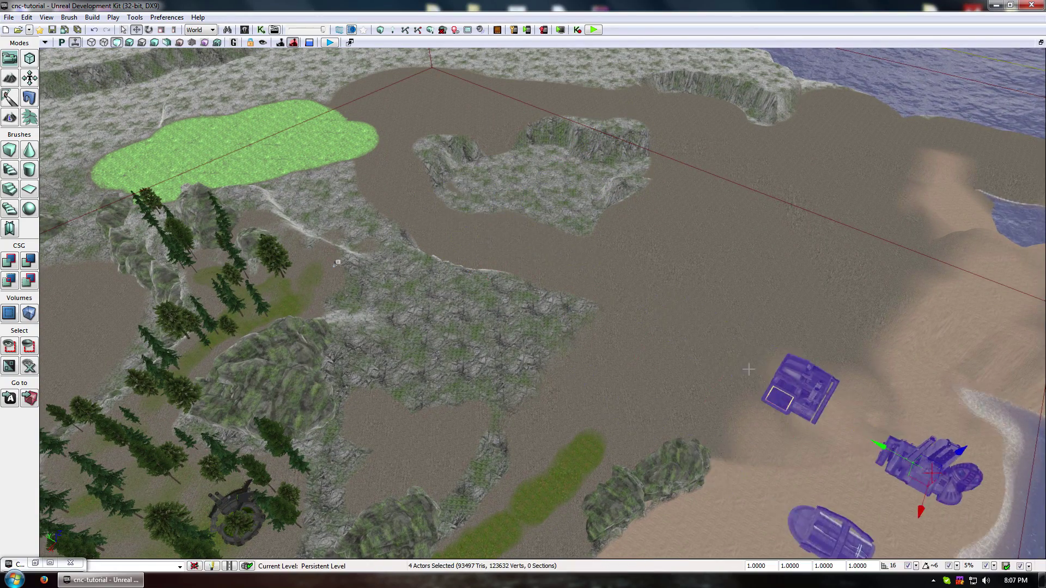
pyautogui.press('f')
pyautogui.moveTo(556, 289); pyautogui.dragTo(605, 289, button='right')
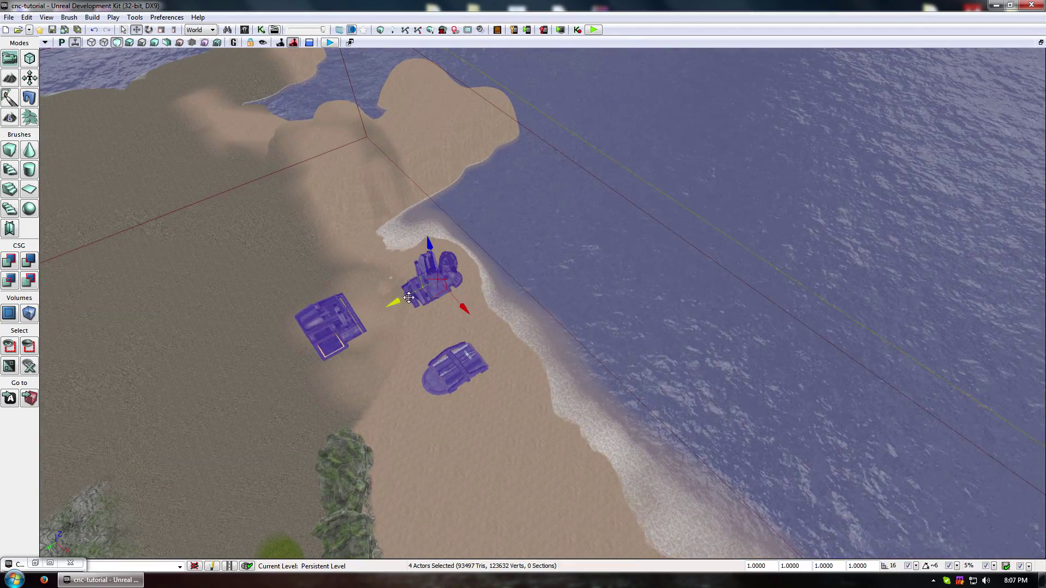
pyautogui.moveTo(432, 301); pyautogui.dragTo(474, 320)
# Examine the whole map layout, including both bases, the forested plateau, the grass strip and the beach cliffs.
pyautogui.click(316, 268)
pyautogui.moveTo(316, 268); pyautogui.dragTo(299, 261, button='right')
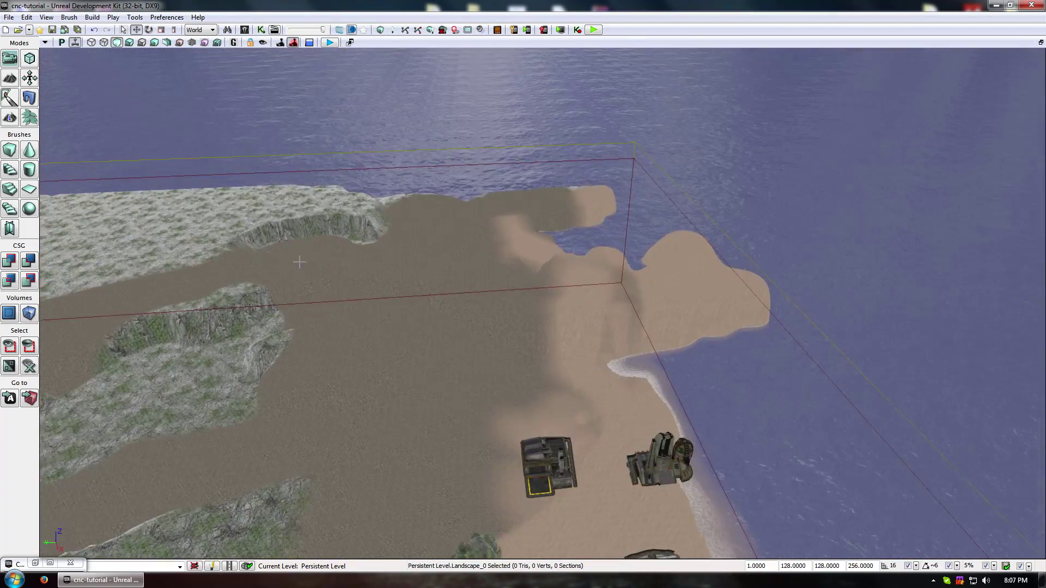
pyautogui.moveTo(298, 261); pyautogui.dragTo(268, 266)
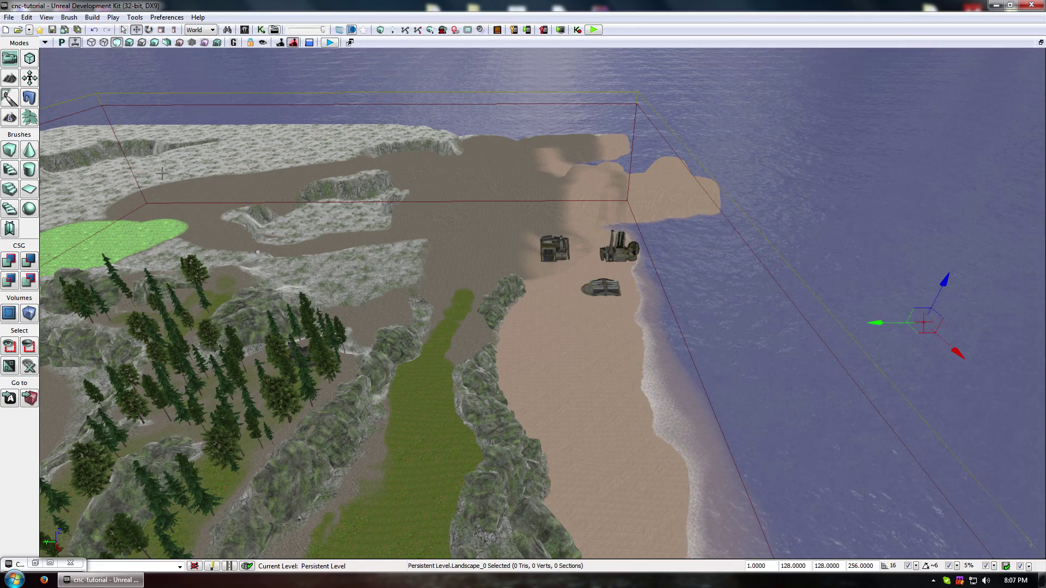
pyautogui.moveTo(162, 173); pyautogui.dragTo(205, 251, button='right')
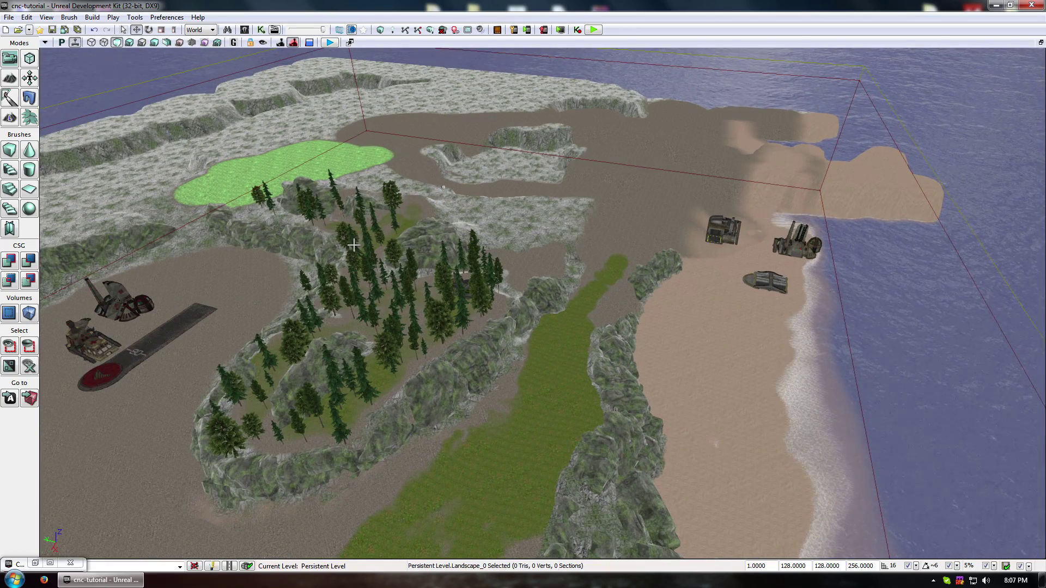
pyautogui.moveTo(353, 246); pyautogui.dragTo(520, 238, button='right')
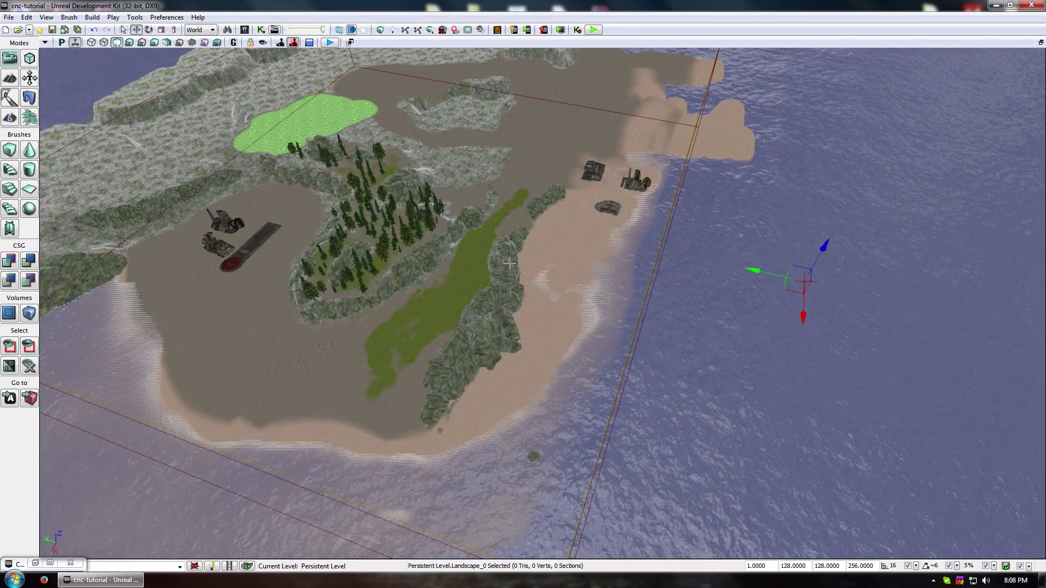
pyautogui.moveTo(603, 196); pyautogui.dragTo(611, 305, button='middle')
pyautogui.moveTo(683, 226); pyautogui.dragTo(507, 229)
pyautogui.moveTo(393, 141); pyautogui.dragTo(278, 312)
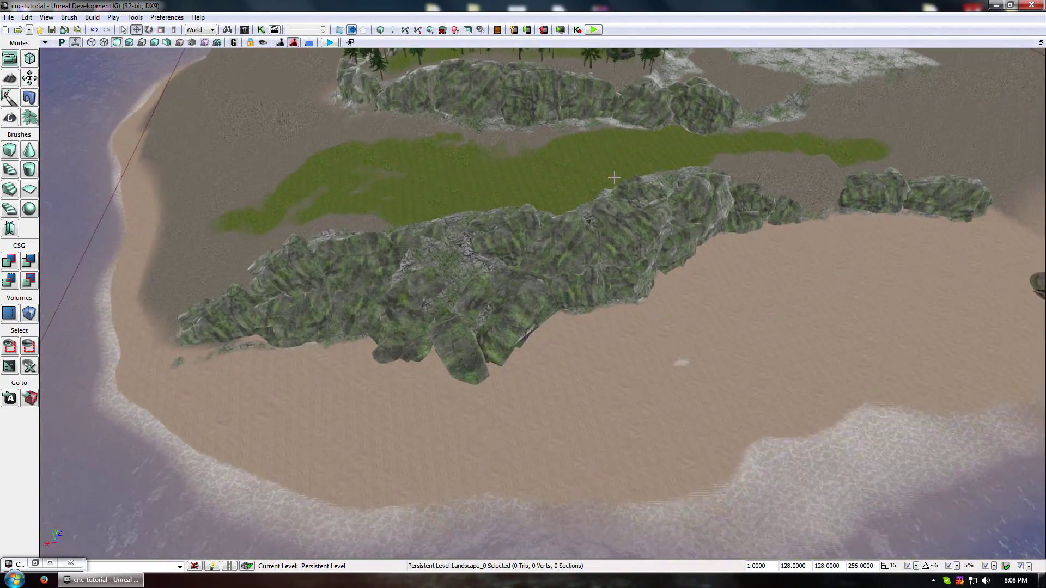
pyautogui.moveTo(671, 290); pyautogui.dragTo(834, 256)
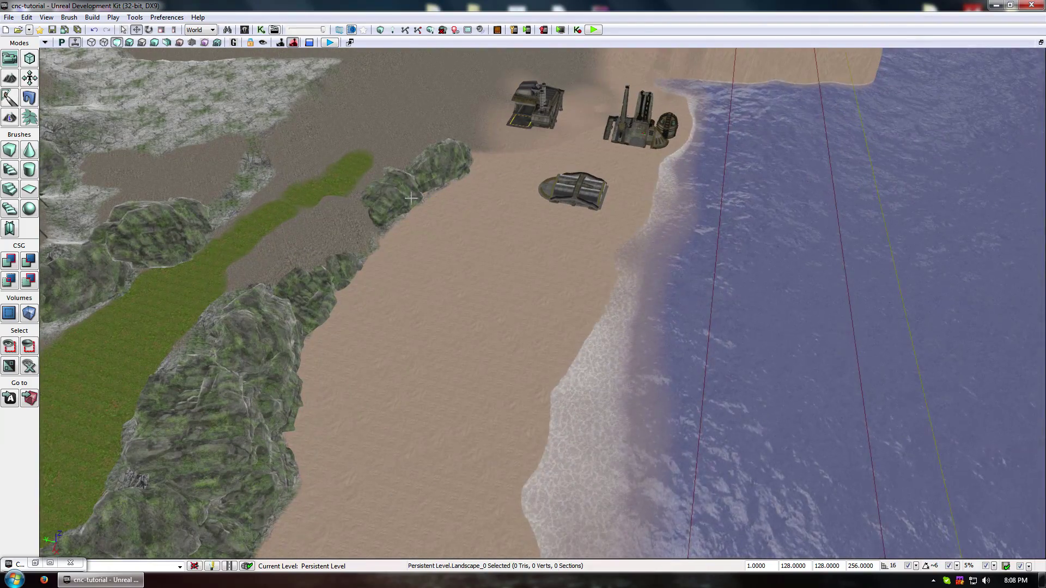
# Rotate the two rocks at the end of the beach cliff line together and shift them out onto the sand.
pyautogui.click(410, 198)
pyautogui.keyDown('ctrl'); pyautogui.click(429, 163); pyautogui.keyUp('ctrl')
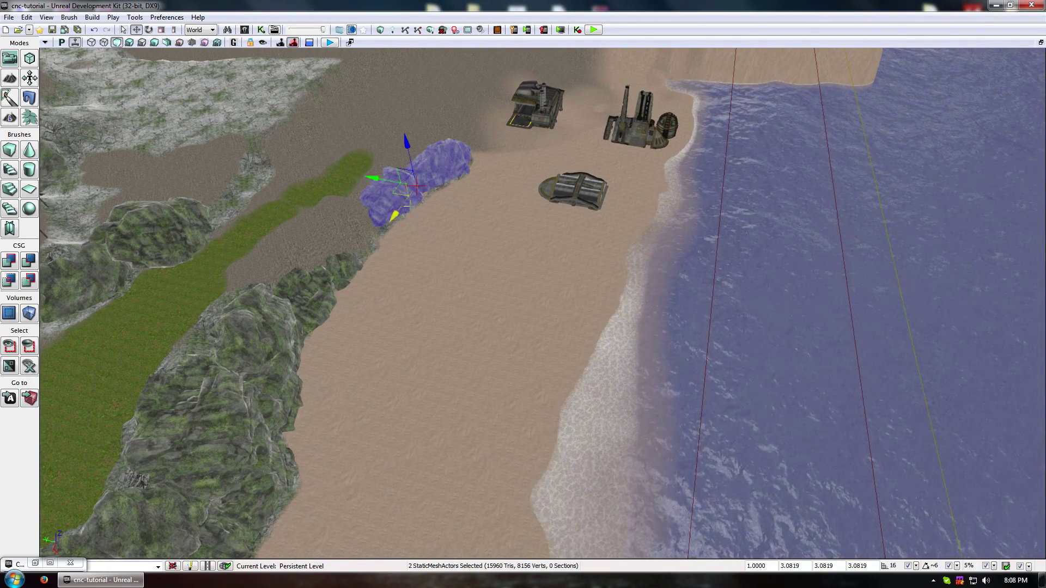
pyautogui.press('space')
pyautogui.moveTo(381, 164); pyautogui.dragTo(417, 227)
pyautogui.press('space')
pyautogui.press('space')
pyautogui.press('space')
pyautogui.press('w')
pyautogui.moveTo(509, 351); pyautogui.dragTo(479, 294, button='right')
pyautogui.moveTo(502, 344); pyautogui.dragTo(504, 278)
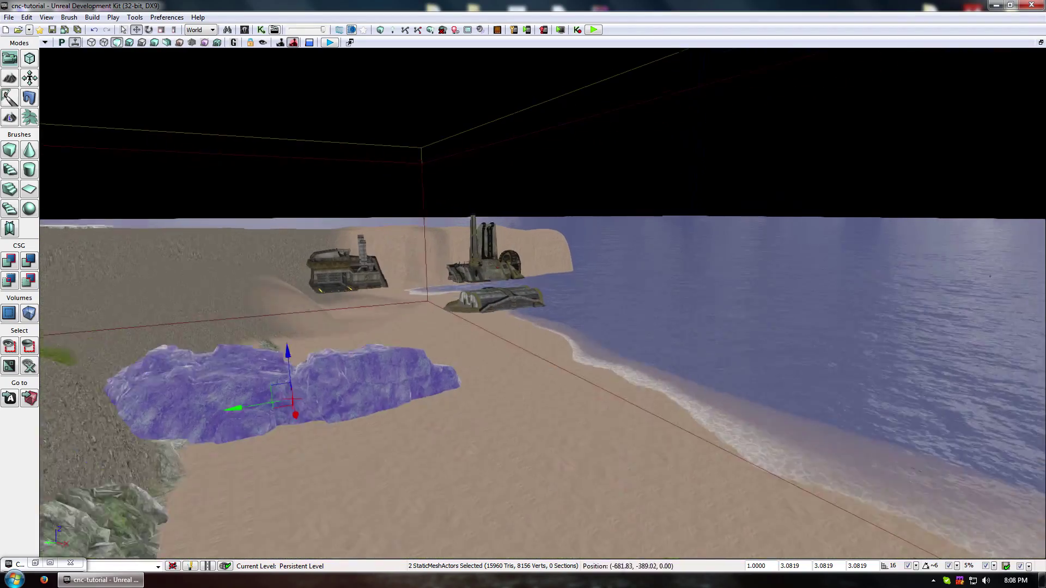
# Lift the three beach buildings straight up above the sand.
pyautogui.click(346, 272)
pyautogui.keyDown('ctrl'); pyautogui.click(504, 305); pyautogui.keyUp('ctrl')
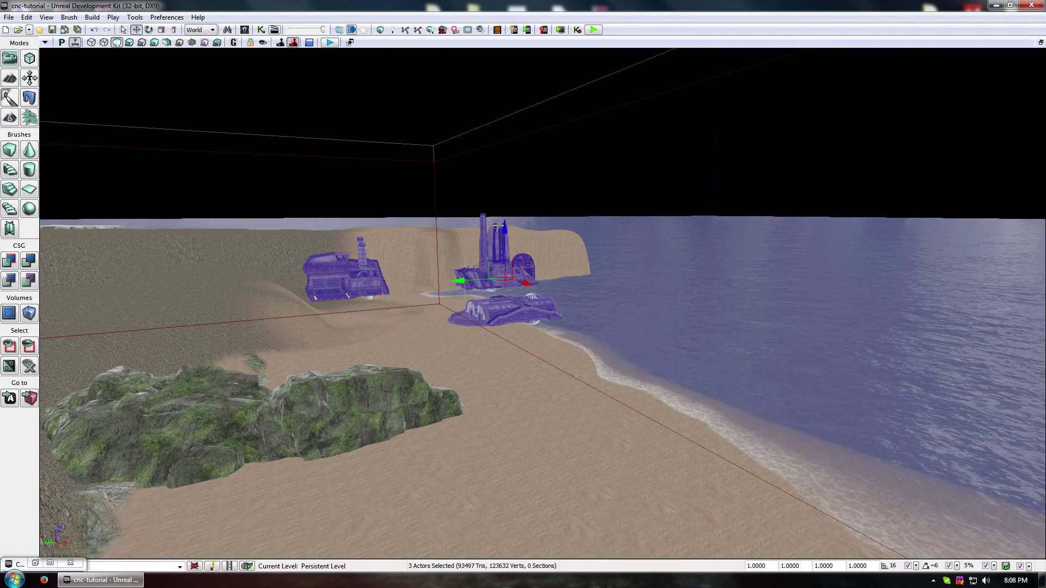
pyautogui.moveTo(505, 223); pyautogui.dragTo(511, 171)
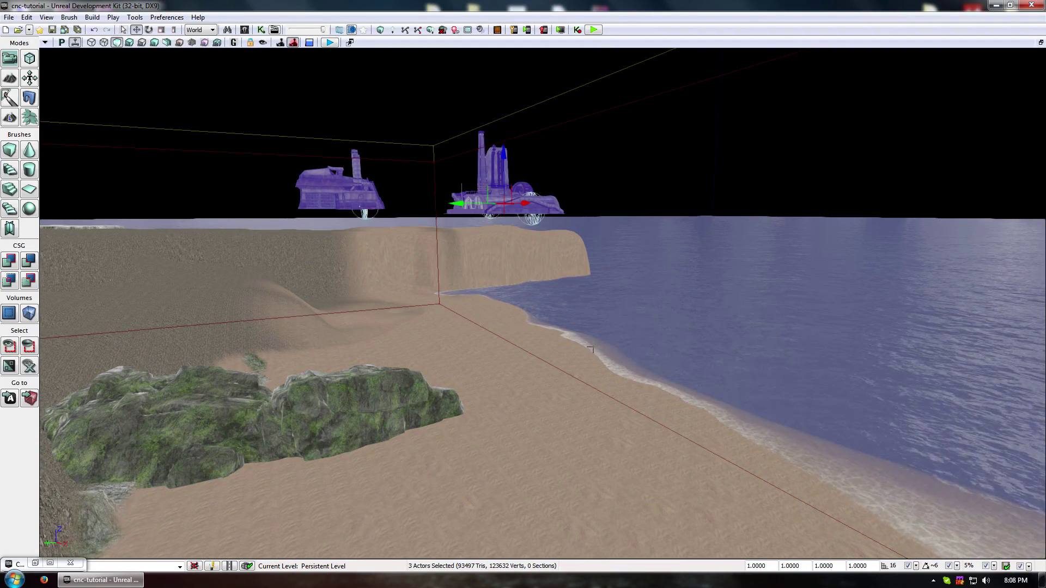
# Examine the coastline, the airstrip base, the forested plateau and the beach base from ground level and from above.
pyautogui.moveTo(568, 329)
pyautogui.mouseDown()
pyautogui.moveTo(567, 464)
pyautogui.moveTo(568, 316)
pyautogui.mouseUp()
pyautogui.moveTo(569, 316); pyautogui.dragTo(561, 322, button='right')
pyautogui.moveTo(561, 322); pyautogui.dragTo(512, 474)
pyautogui.moveTo(512, 474); pyautogui.dragTo(529, 218, button='right')
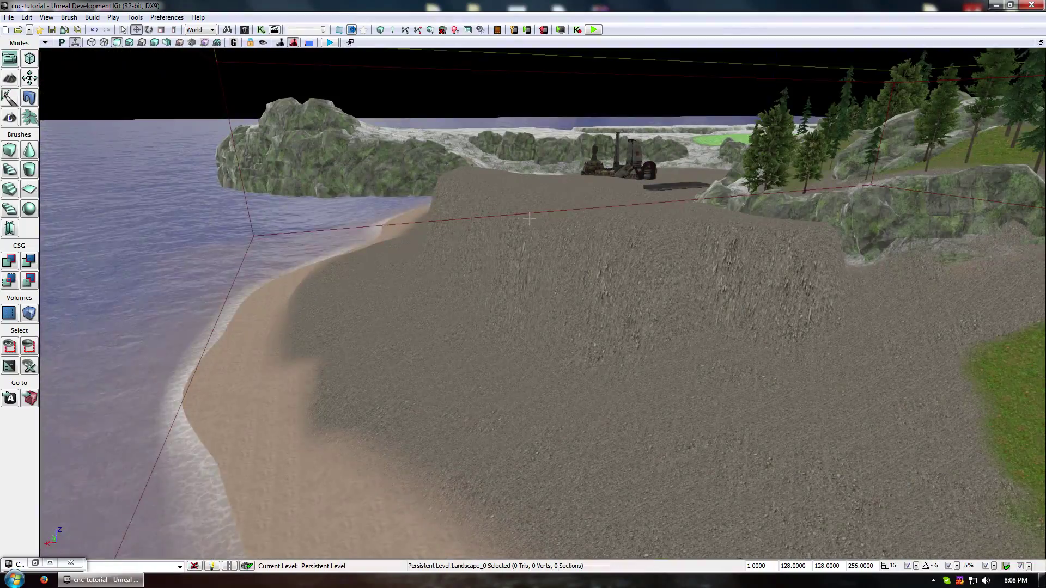
pyautogui.moveTo(529, 219)
pyautogui.mouseDown()
pyautogui.moveTo(551, 239)
pyautogui.moveTo(539, 306)
pyautogui.moveTo(545, 218)
pyautogui.mouseUp()
pyautogui.moveTo(544, 218); pyautogui.dragTo(615, 284, button='right')
pyautogui.moveTo(679, 170); pyautogui.dragTo(626, 288, button='right')
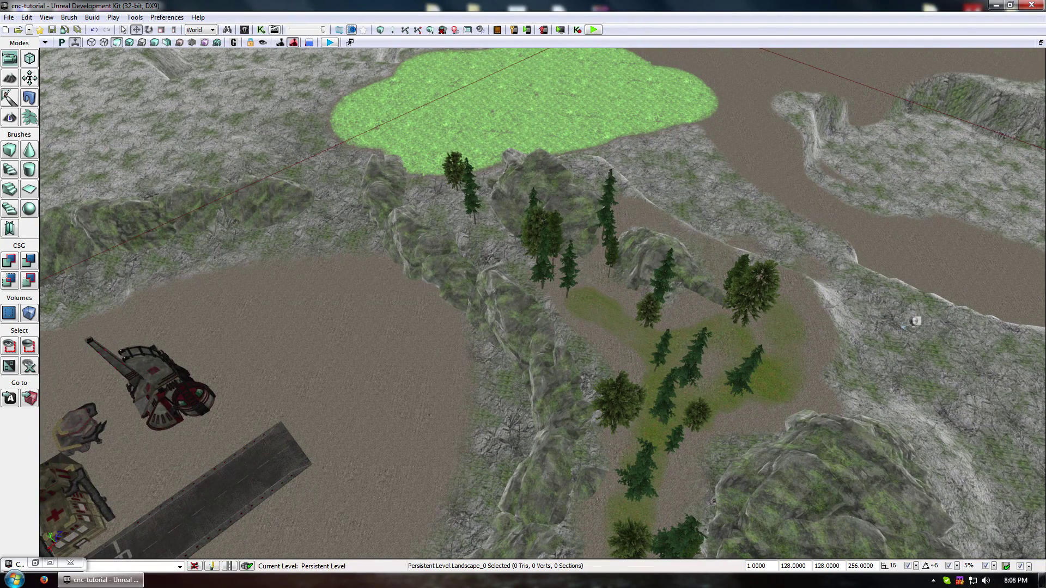
pyautogui.moveTo(320, 174); pyautogui.dragTo(551, 163, button='right')
pyautogui.moveTo(384, 182)
pyautogui.mouseDown(button='right')
pyautogui.moveTo(349, 207)
pyautogui.moveTo(384, 183)
pyautogui.mouseUp(button='right')
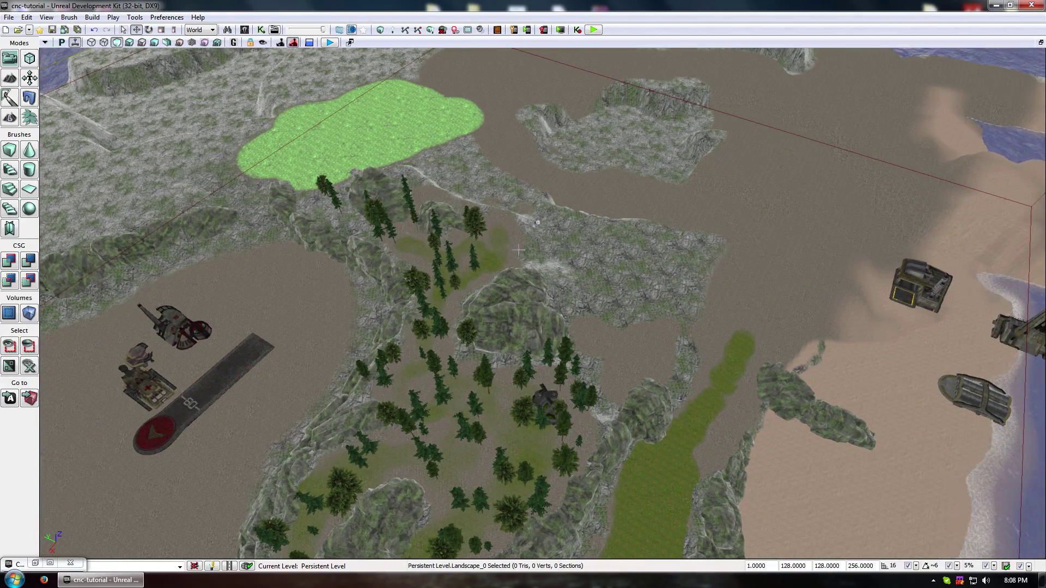
pyautogui.moveTo(485, 229); pyautogui.dragTo(485, 256)
pyautogui.moveTo(687, 273); pyautogui.dragTo(734, 274)
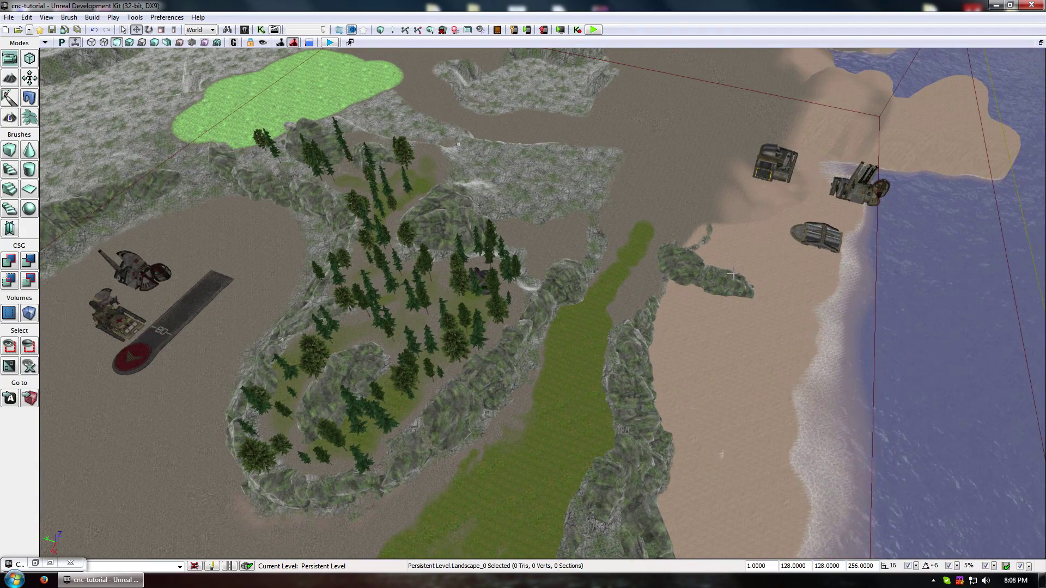
# Select the three beach buildings together and shift them slightly along the beach and toward the water.
pyautogui.keyDown('ctrl'); pyautogui.keyDown('alt'); pyautogui.moveTo(721, 116); pyautogui.dragTo(926, 283); pyautogui.keyUp('alt'); pyautogui.keyUp('ctrl')
pyautogui.keyDown('ctrl'); pyautogui.click(744, 281); pyautogui.keyUp('ctrl')
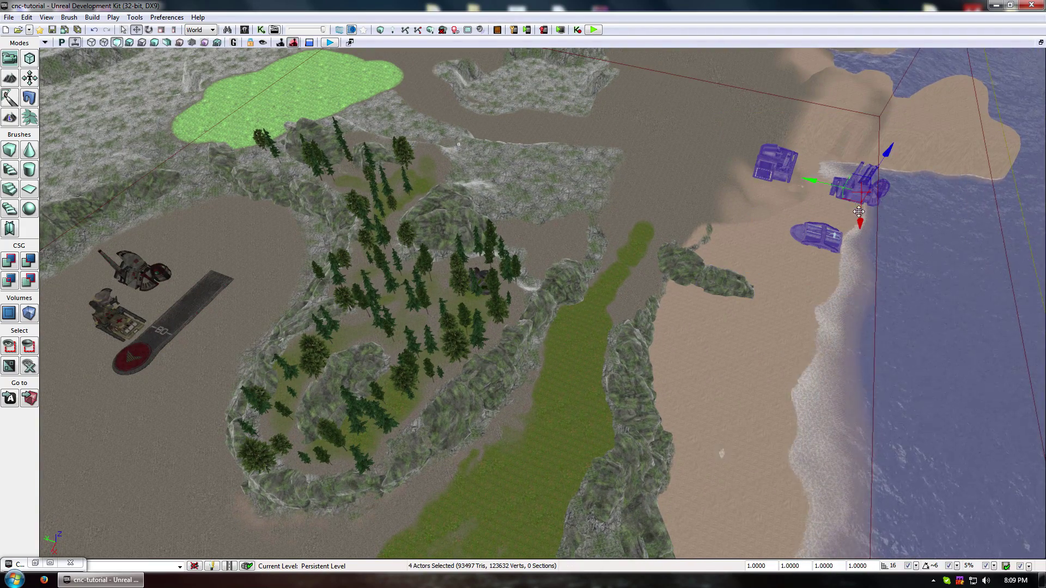
pyautogui.moveTo(858, 212); pyautogui.dragTo(853, 263)
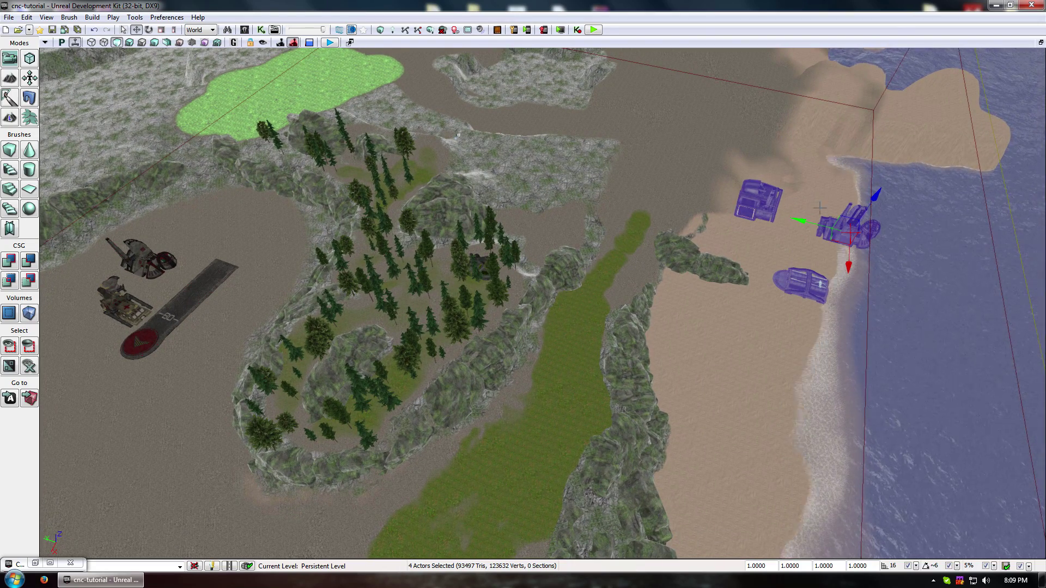
pyautogui.moveTo(800, 221); pyautogui.dragTo(815, 224)
pyautogui.moveTo(863, 270); pyautogui.dragTo(865, 238)
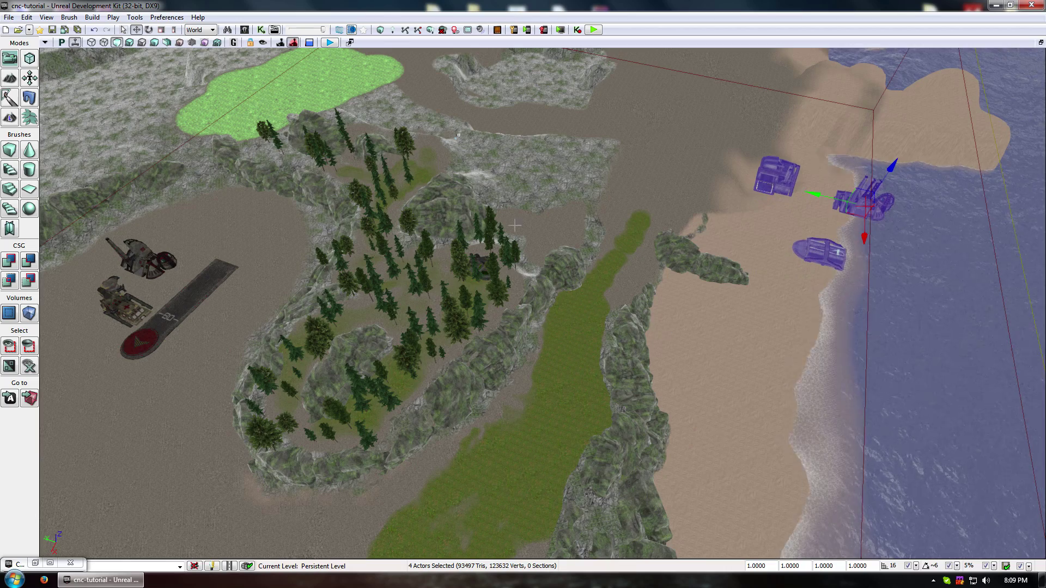
# Examine the map from directly above, comparing the beach base, cliff line, forested plateau and airstrip base, and return to the perspective view.
pyautogui.hotkey('alt', 'j')
pyautogui.moveTo(560, 423); pyautogui.dragTo(514, 50, button='right')
pyautogui.moveTo(541, 352); pyautogui.dragTo(558, 486, button='right')
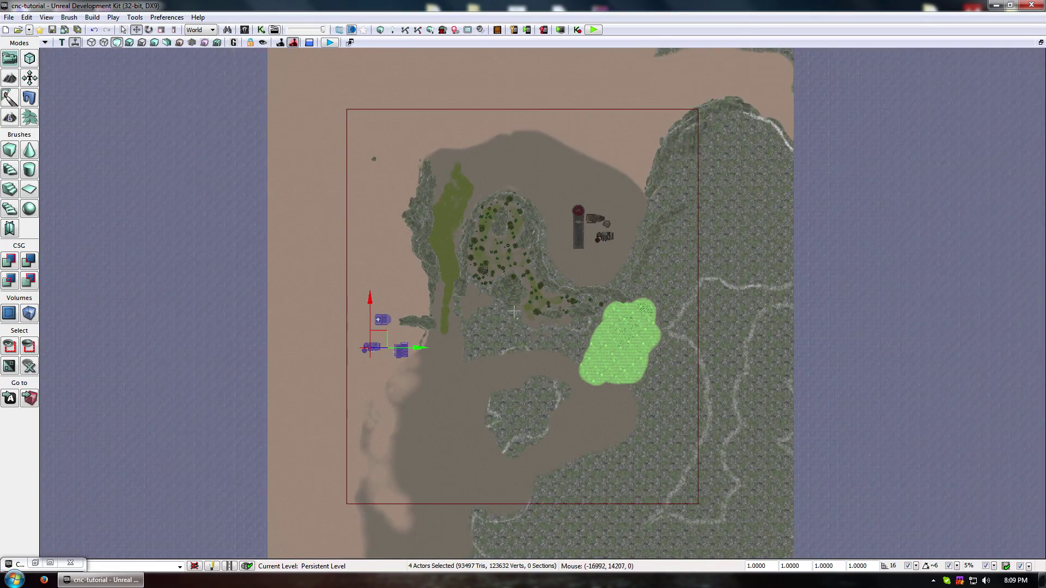
pyautogui.scroll(8, 510, 298)
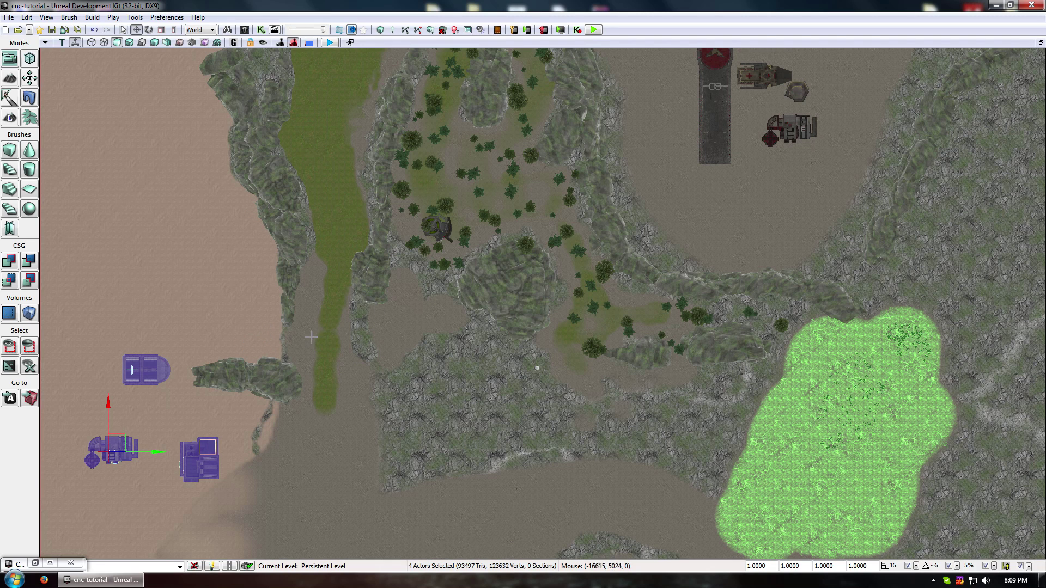
pyautogui.moveTo(554, 175); pyautogui.dragTo(530, 213)
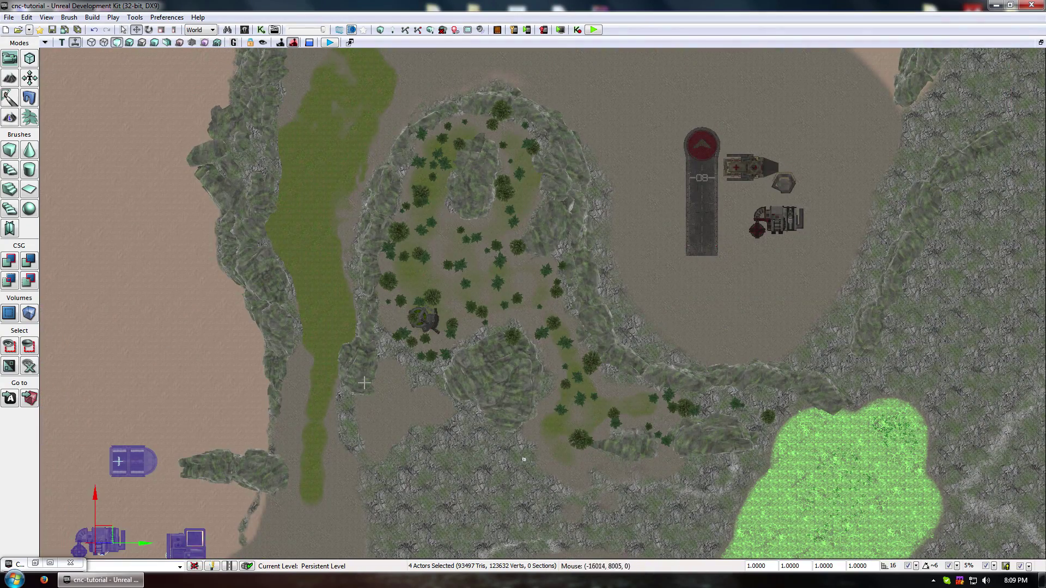
pyautogui.moveTo(424, 123); pyautogui.dragTo(416, 187)
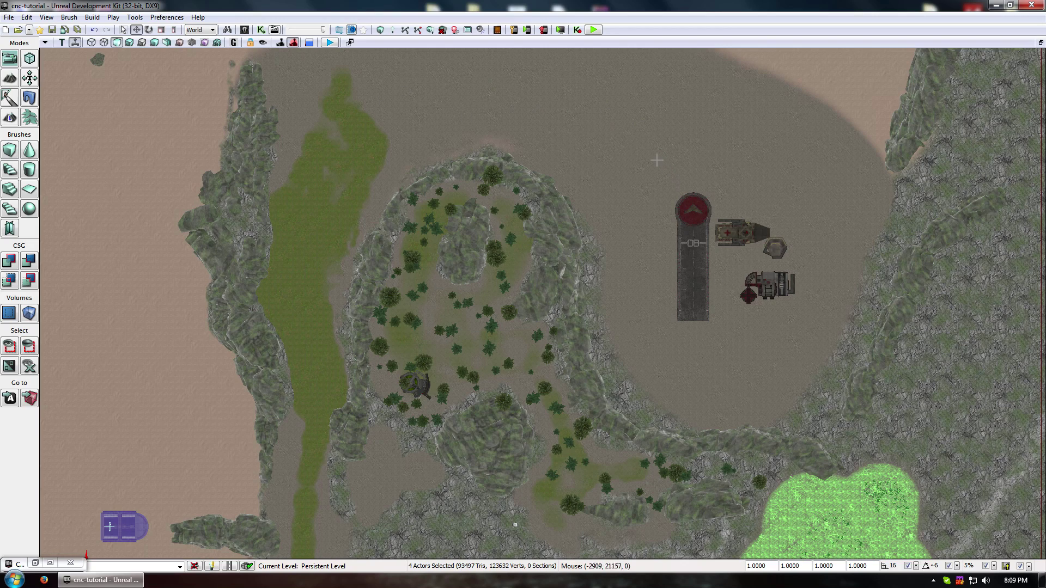
pyautogui.moveTo(311, 195); pyautogui.dragTo(417, 175)
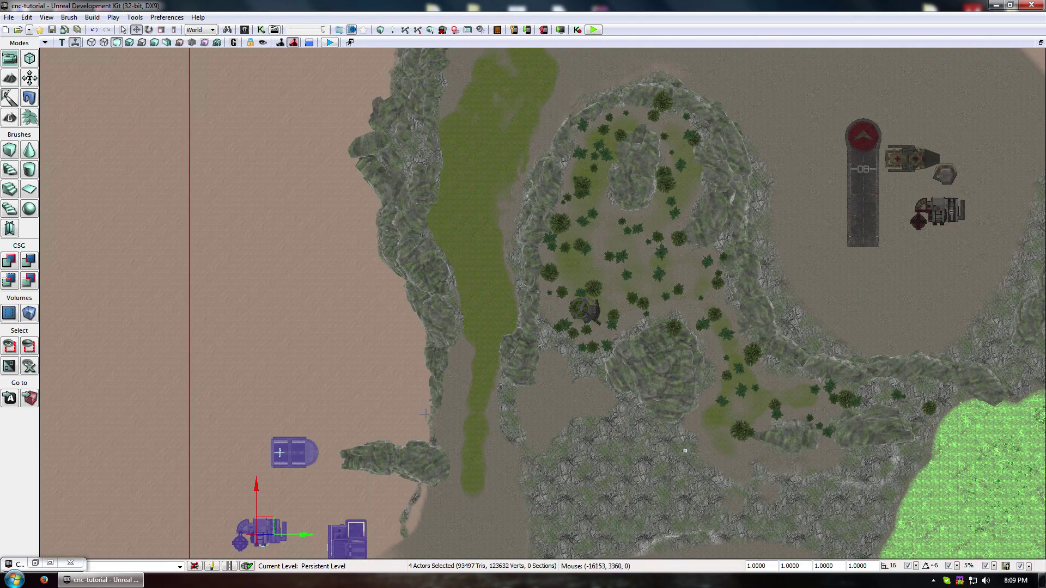
pyautogui.moveTo(255, 413); pyautogui.dragTo(310, 412)
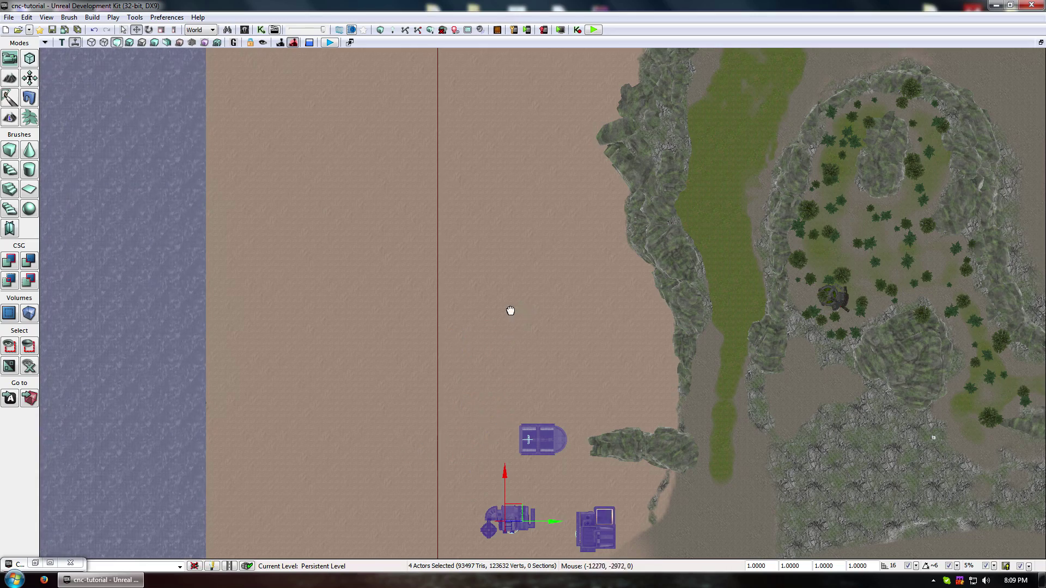
pyautogui.moveTo(511, 310)
pyautogui.mouseDown()
pyautogui.moveTo(451, 358)
pyautogui.moveTo(483, 334)
pyautogui.moveTo(492, 303)
pyautogui.mouseUp()
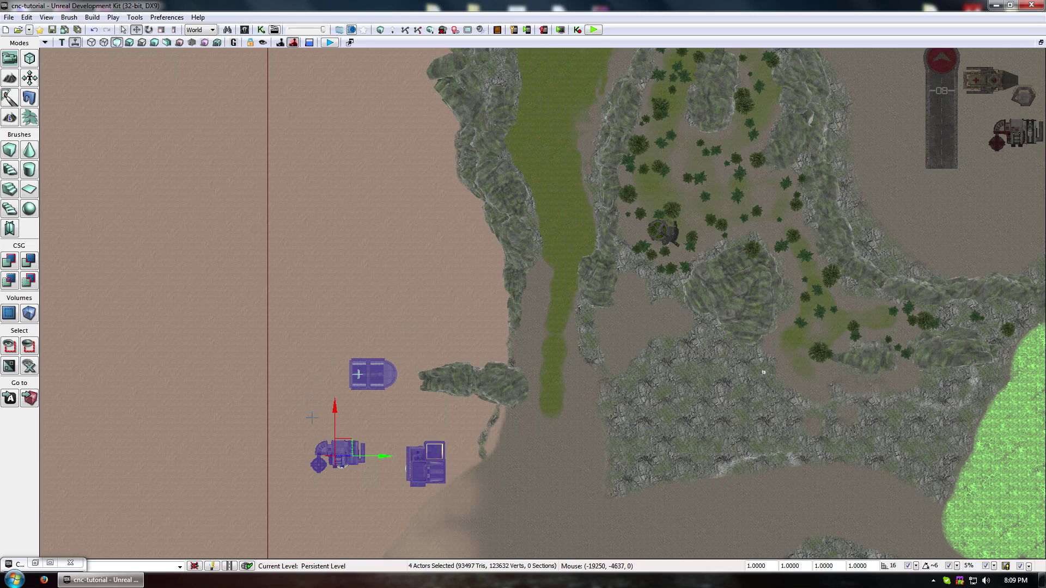
pyautogui.moveTo(553, 325)
pyautogui.mouseDown()
pyautogui.moveTo(509, 354)
pyautogui.moveTo(670, 251)
pyautogui.moveTo(603, 306)
pyautogui.moveTo(609, 331)
pyautogui.moveTo(504, 354)
pyautogui.moveTo(560, 312)
pyautogui.mouseUp()
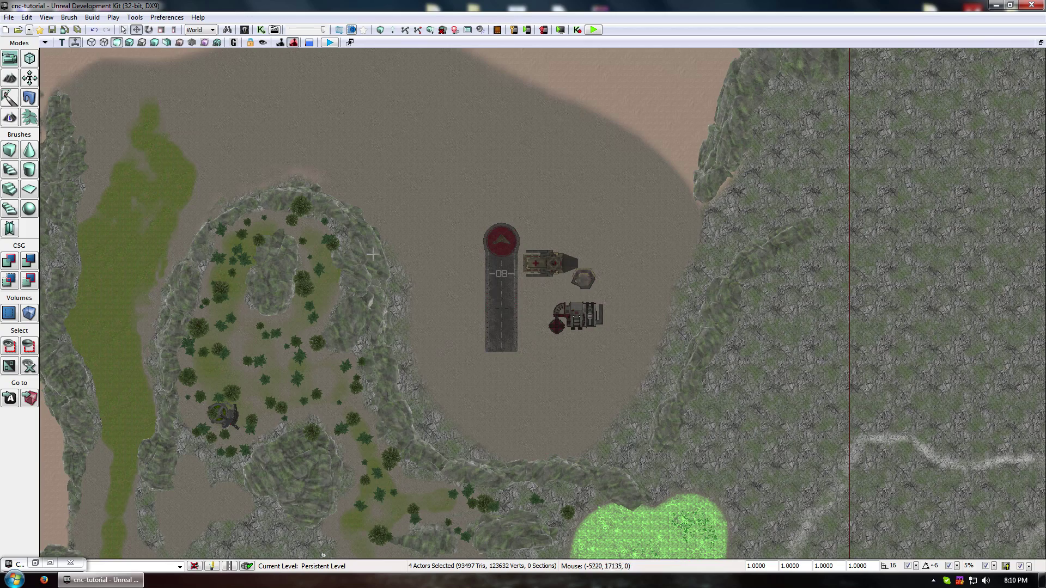
pyautogui.click(64, 41)
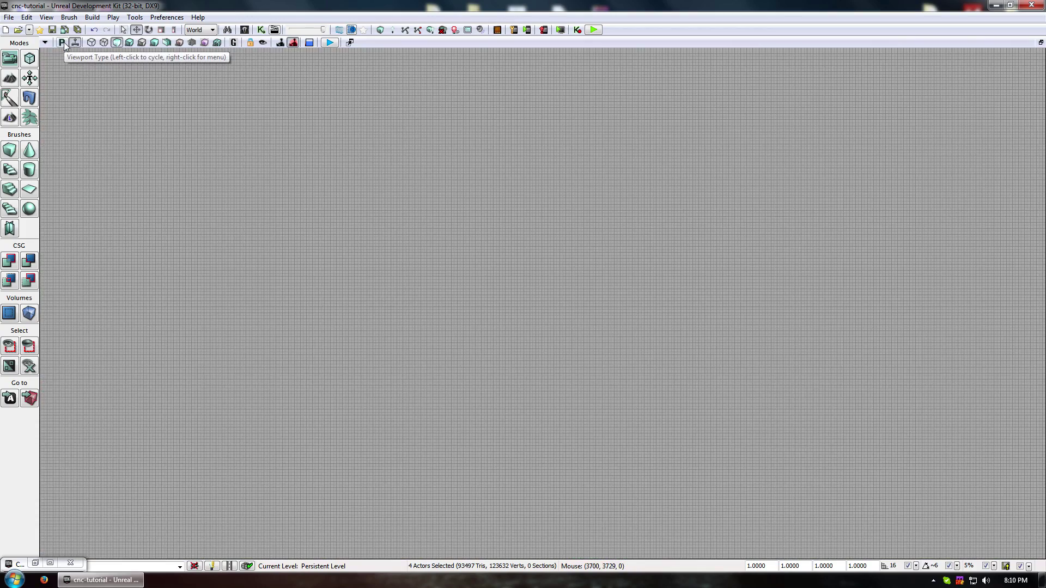
pyautogui.click(64, 42)
pyautogui.moveTo(558, 289); pyautogui.dragTo(558, 382)
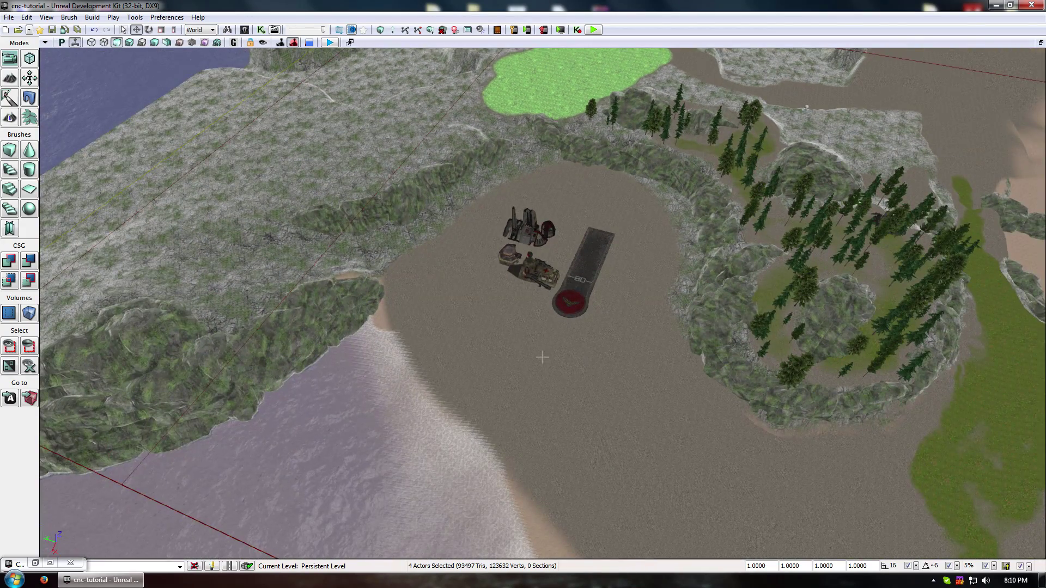
pyautogui.moveTo(541, 358); pyautogui.dragTo(687, 414, button='middle')
# Move the three selected beach buildings farther along the shore, away from the rocks on the sand.
pyautogui.moveTo(507, 376); pyautogui.dragTo(541, 302)
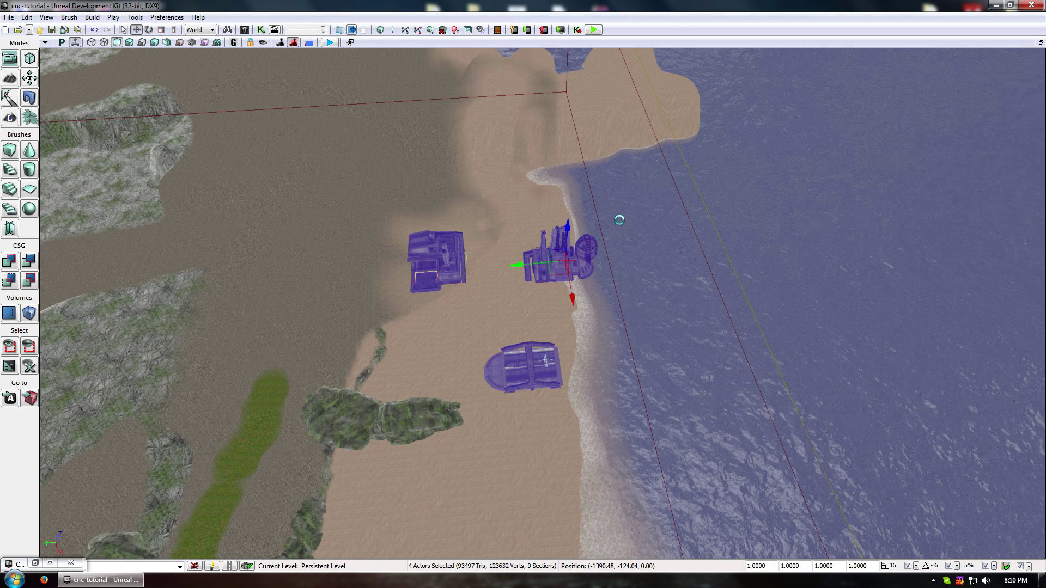
pyautogui.moveTo(572, 298); pyautogui.dragTo(563, 250)
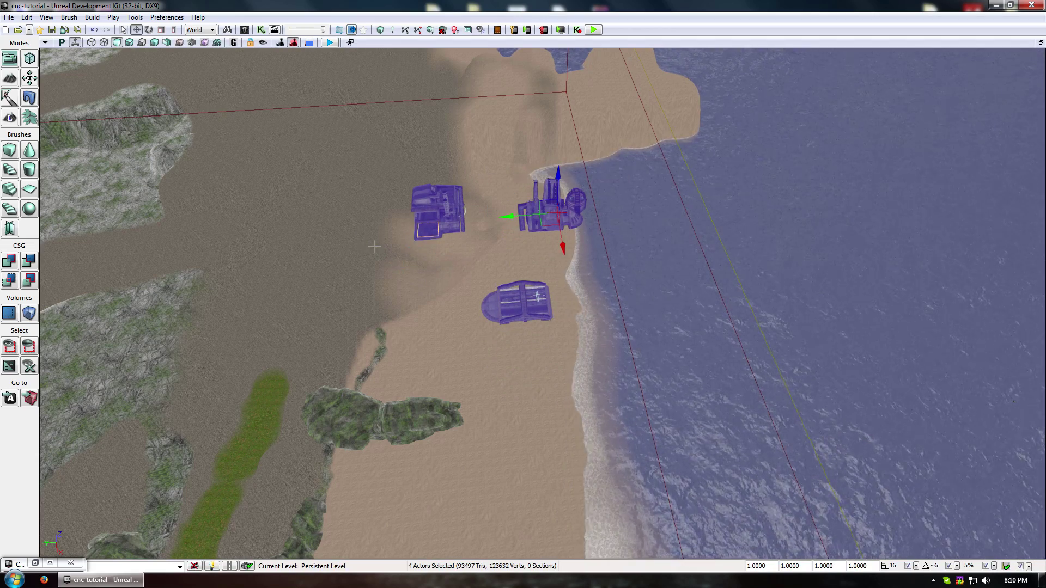
pyautogui.moveTo(374, 245); pyautogui.dragTo(278, 335)
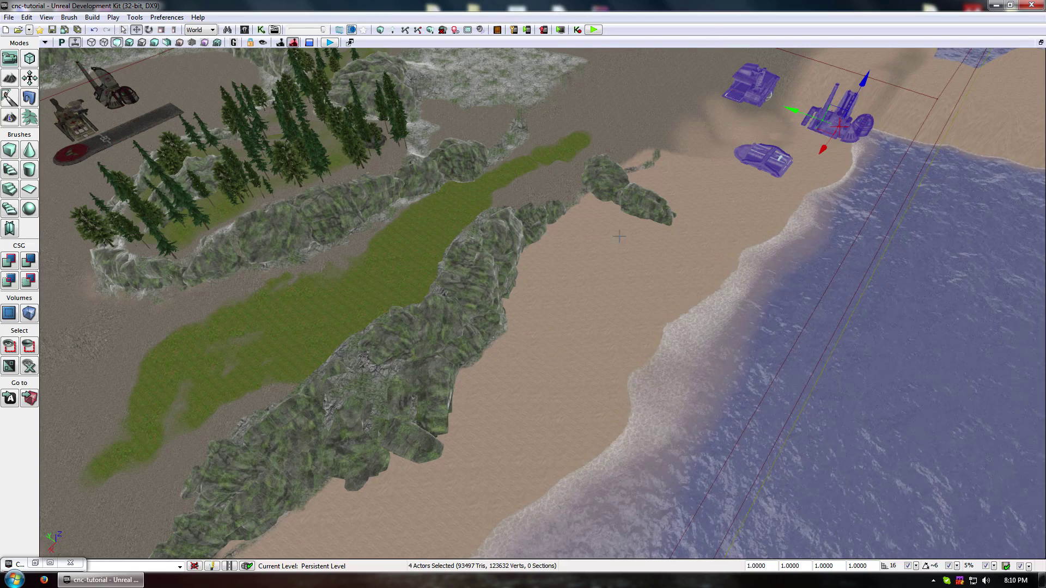
# Duplicate the two rocks on the sand twice, placing the copied pairs in line across the beach and into the water.
pyautogui.moveTo(509, 231); pyautogui.dragTo(718, 271, button='right')
pyautogui.click(570, 271)
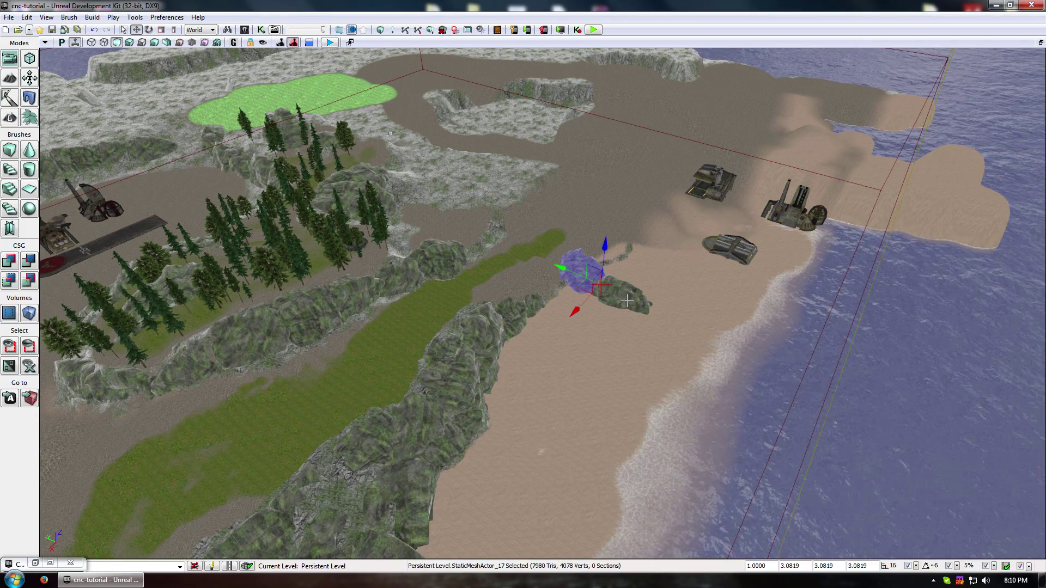
pyautogui.keyDown('ctrl'); pyautogui.click(627, 300); pyautogui.keyUp('ctrl')
pyautogui.keyDown('alt'); pyautogui.moveTo(584, 282); pyautogui.dragTo(694, 333); pyautogui.keyUp('alt')
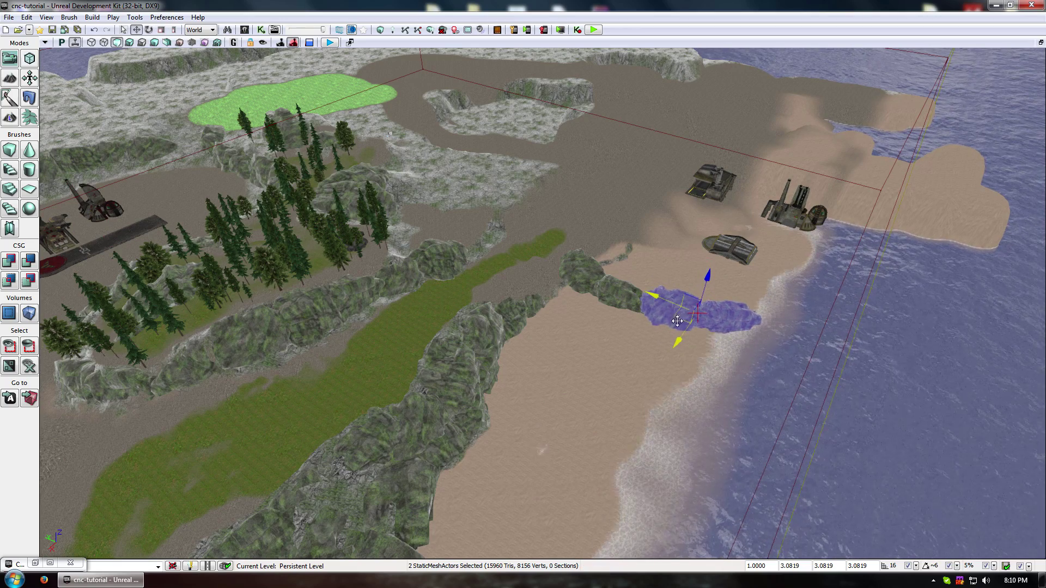
pyautogui.moveTo(678, 321); pyautogui.dragTo(794, 325)
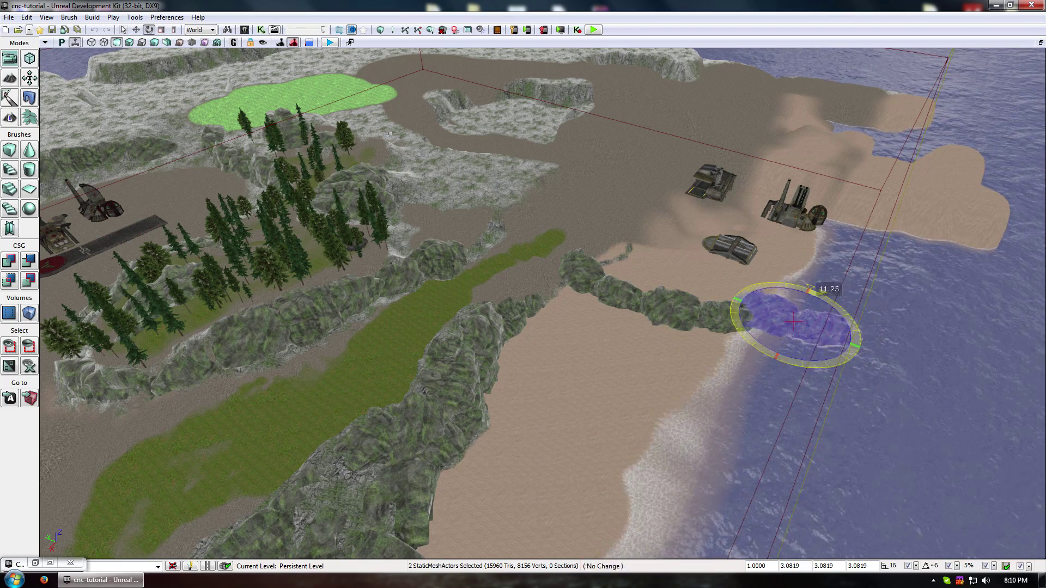
# Copy the rock pair farther out into the sea and rotate the copy about 140 degrees to continue the rock line.
pyautogui.moveTo(762, 352); pyautogui.dragTo(556, 353, button='right')
pyautogui.press('space')
pyautogui.press('space')
pyautogui.press('space')
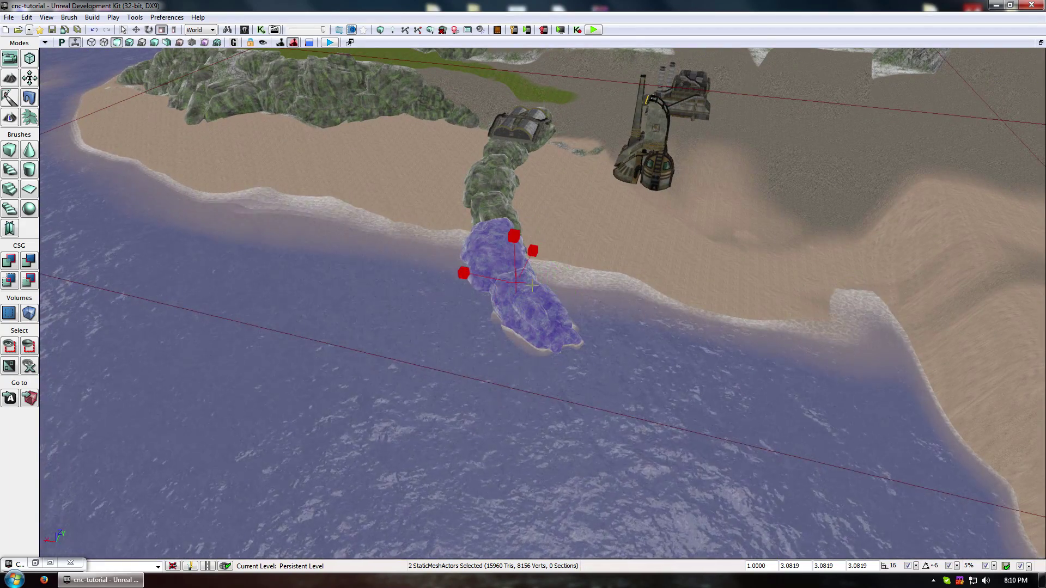
pyautogui.moveTo(492, 313); pyautogui.dragTo(616, 433)
pyautogui.press('space')
pyautogui.press('space')
pyautogui.press('space')
pyautogui.press('space')
pyautogui.press('space')
pyautogui.press('space')
pyautogui.press('space')
pyautogui.press('space')
pyautogui.press('space')
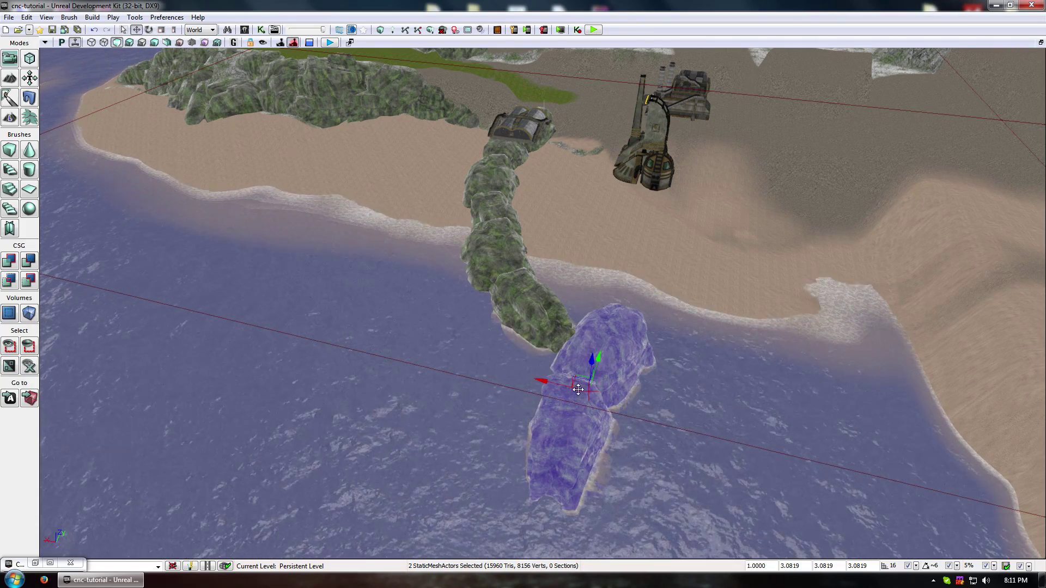
pyautogui.moveTo(542, 432); pyautogui.dragTo(532, 413)
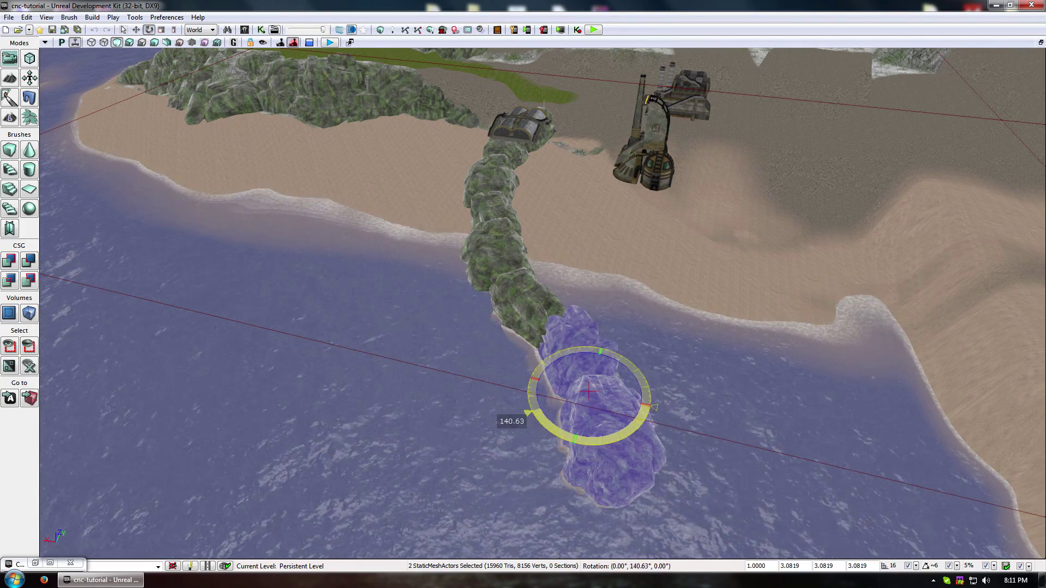
# Copy the rock pair farther out, rotate it about 118 degrees, and add another copy curving toward the sandy headland.
pyautogui.moveTo(612, 435); pyautogui.dragTo(514, 336, button='right')
pyautogui.press('space')
pyautogui.press('space')
pyautogui.press('space')
pyautogui.moveTo(493, 307); pyautogui.dragTo(659, 363)
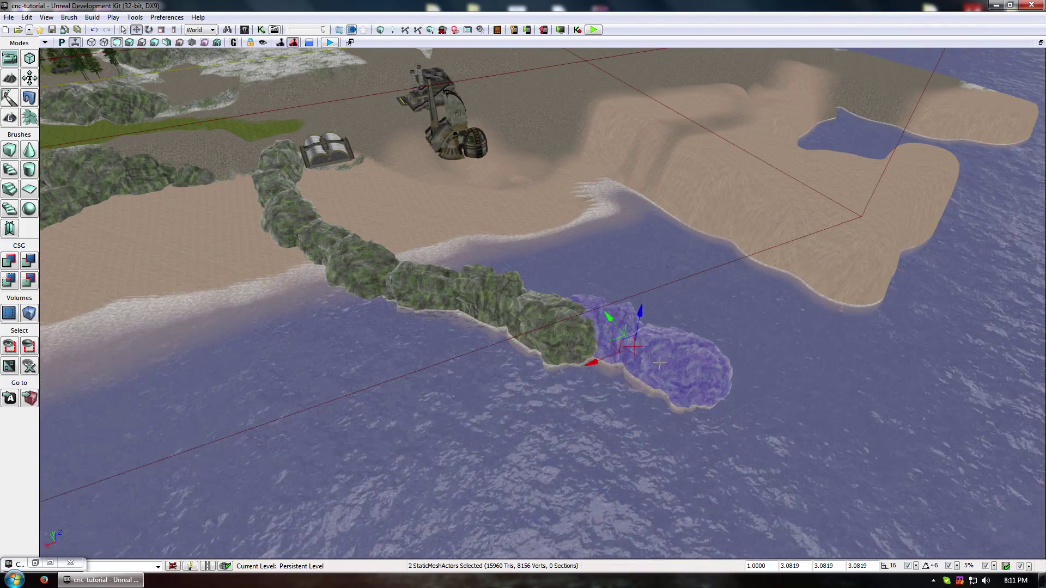
pyautogui.moveTo(627, 383); pyautogui.dragTo(676, 383, button='right')
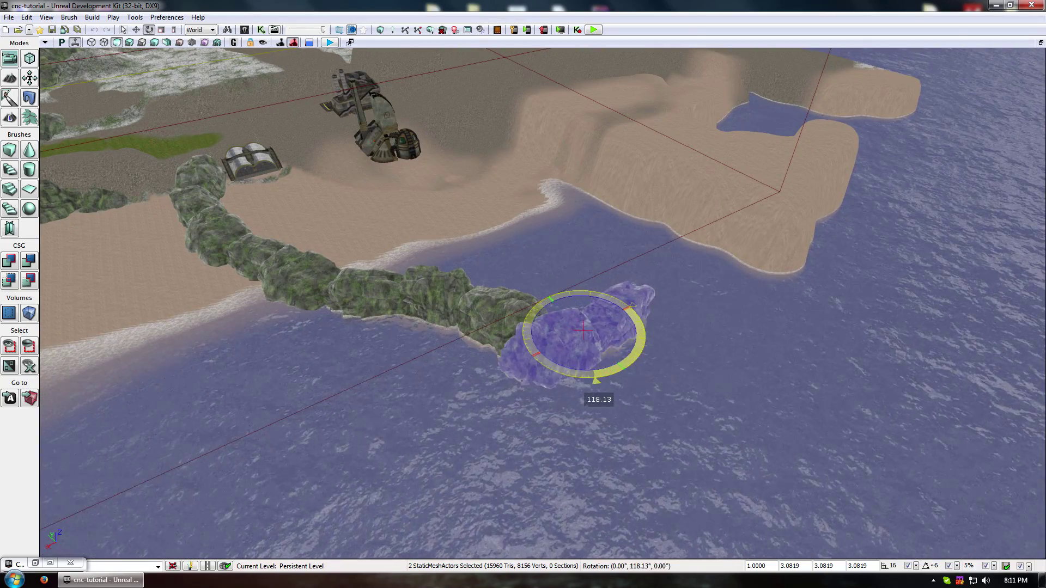
pyautogui.moveTo(596, 381); pyautogui.dragTo(587, 328)
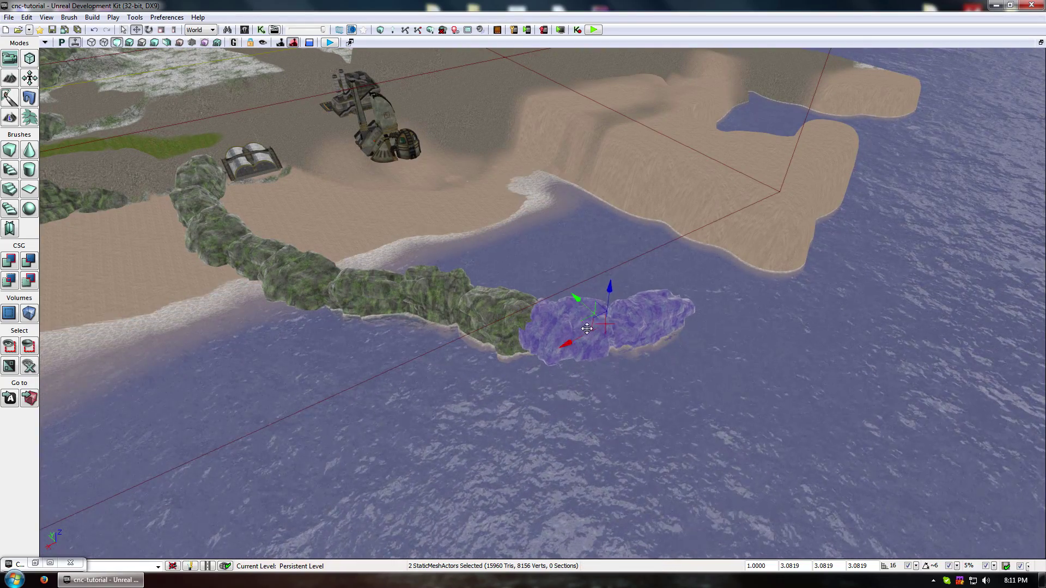
pyautogui.keyDown('alt'); pyautogui.moveTo(590, 326); pyautogui.dragTo(709, 304); pyautogui.keyUp('alt')
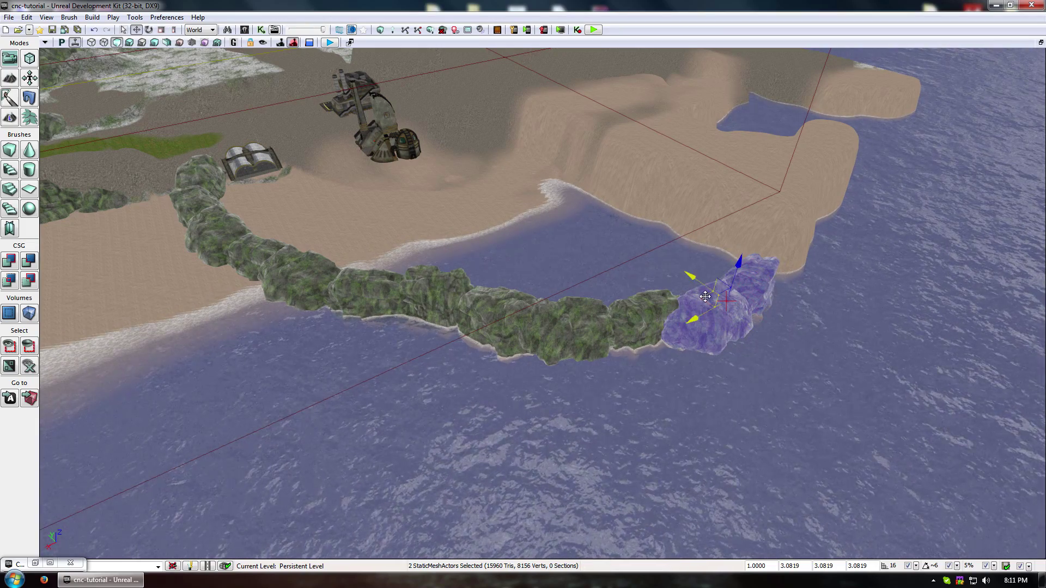
# Delete the rock at the inland end of the new rock line.
pyautogui.moveTo(799, 354); pyautogui.dragTo(657, 381, button='right')
pyautogui.click(564, 222)
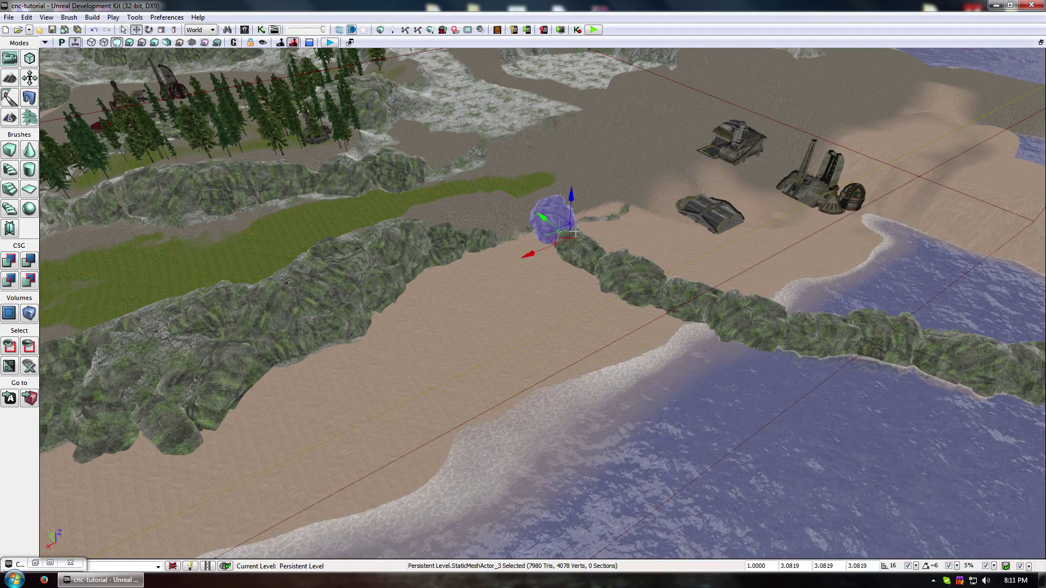
pyautogui.press('Delete')
# Select the three beach buildings together and lower them straight down toward the ground.
pyautogui.moveTo(509, 303); pyautogui.dragTo(713, 492, button='middle')
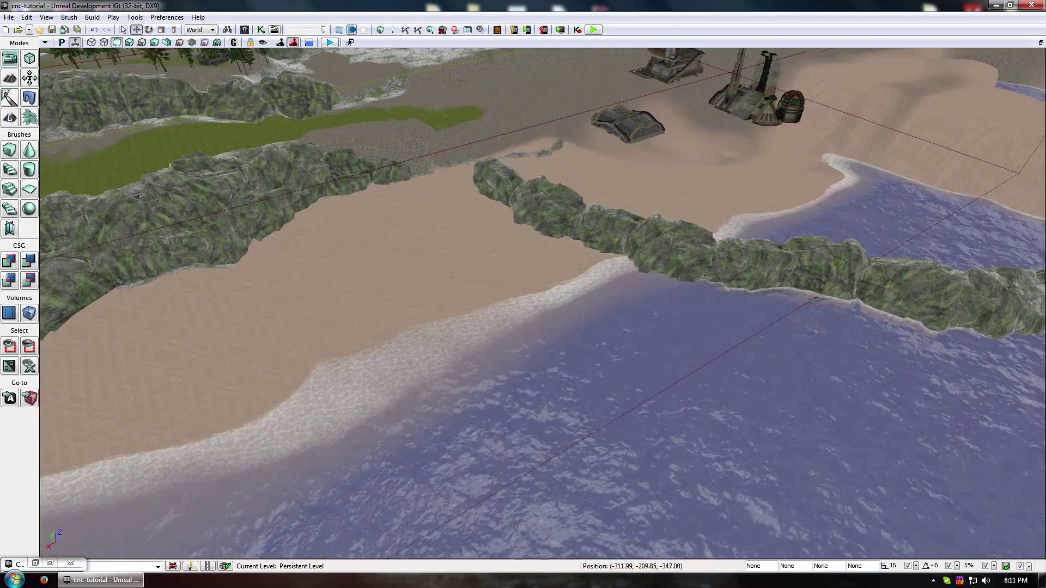
pyautogui.moveTo(59, 177); pyautogui.dragTo(142, 85, button='right')
pyautogui.moveTo(523, 304); pyautogui.dragTo(496, 109)
pyautogui.moveTo(496, 109); pyautogui.dragTo(567, 84, button='middle')
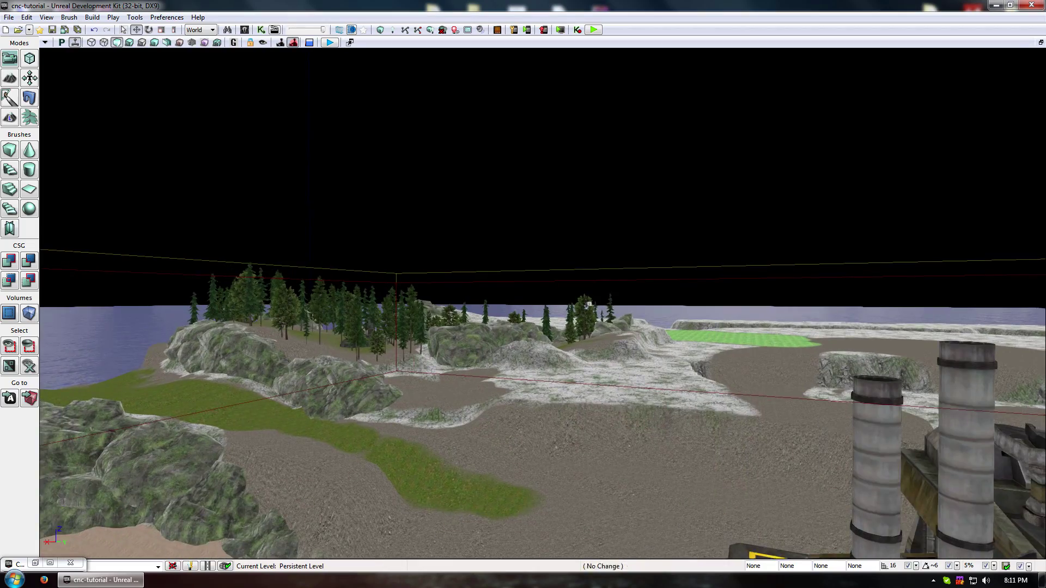
pyautogui.moveTo(567, 84); pyautogui.dragTo(569, 115, button='right')
pyautogui.moveTo(569, 115); pyautogui.dragTo(670, 33)
pyautogui.moveTo(225, 185); pyautogui.dragTo(226, 261)
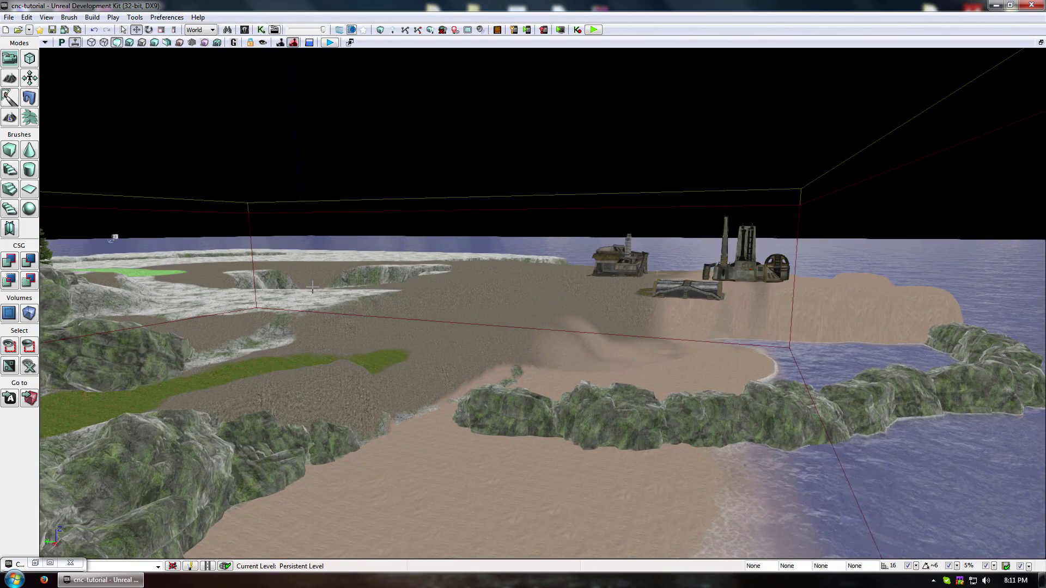
pyautogui.click(640, 255)
pyautogui.keyDown('ctrl'); pyautogui.click(689, 291); pyautogui.keyUp('ctrl')
pyautogui.keyDown('ctrl'); pyautogui.click(737, 267); pyautogui.keyUp('ctrl')
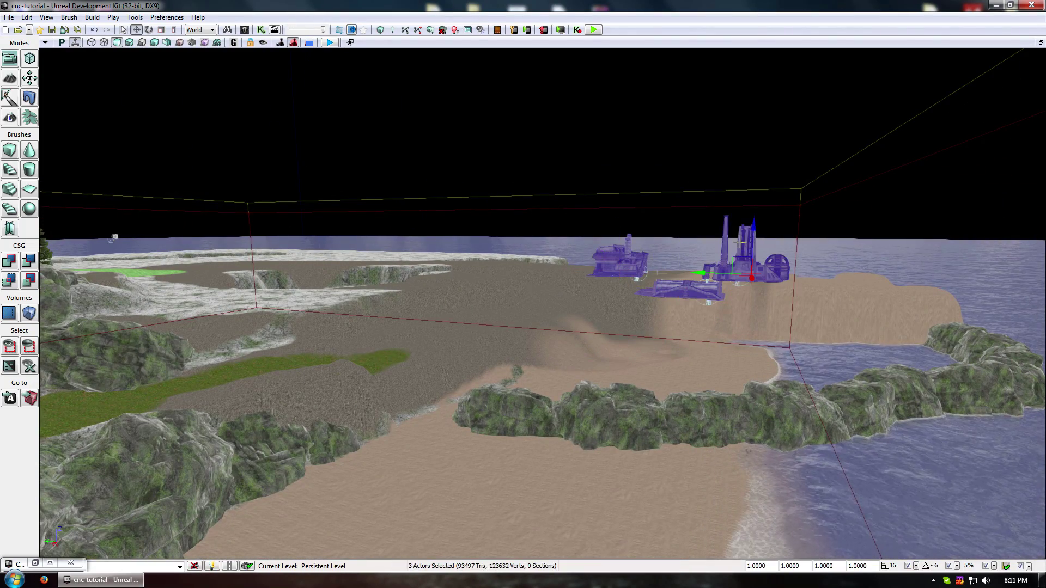
pyautogui.moveTo(753, 226); pyautogui.dragTo(754, 259)
pyautogui.click(708, 488)
# Rotate individual rocks in the line near the shoreline so the barrier between beach and base stands higher.
pyautogui.moveTo(707, 489); pyautogui.dragTo(643, 348, button='middle')
pyautogui.moveTo(643, 348); pyautogui.dragTo(716, 316, button='right')
pyautogui.moveTo(590, 429); pyautogui.dragTo(613, 517, button='middle')
pyautogui.moveTo(603, 249); pyautogui.dragTo(626, 245, button='middle')
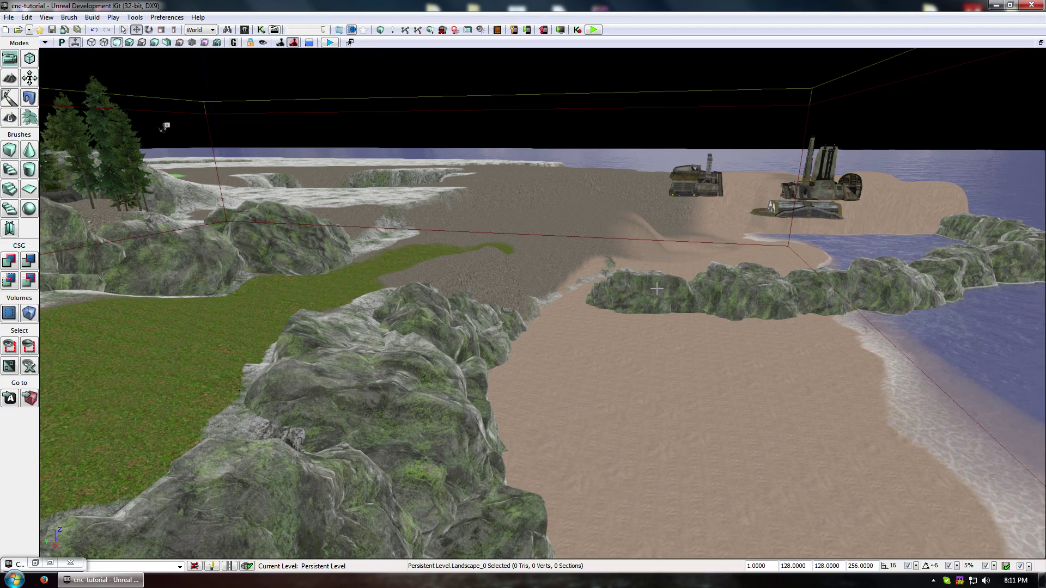
pyautogui.moveTo(657, 289); pyautogui.dragTo(576, 241)
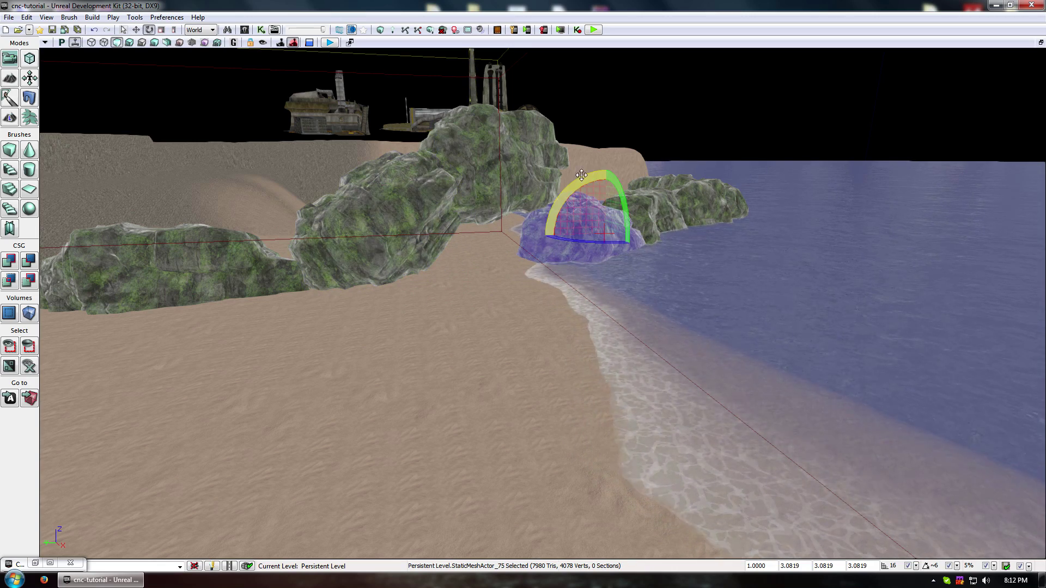
pyautogui.click(554, 300)
pyautogui.moveTo(555, 301); pyautogui.dragTo(572, 409)
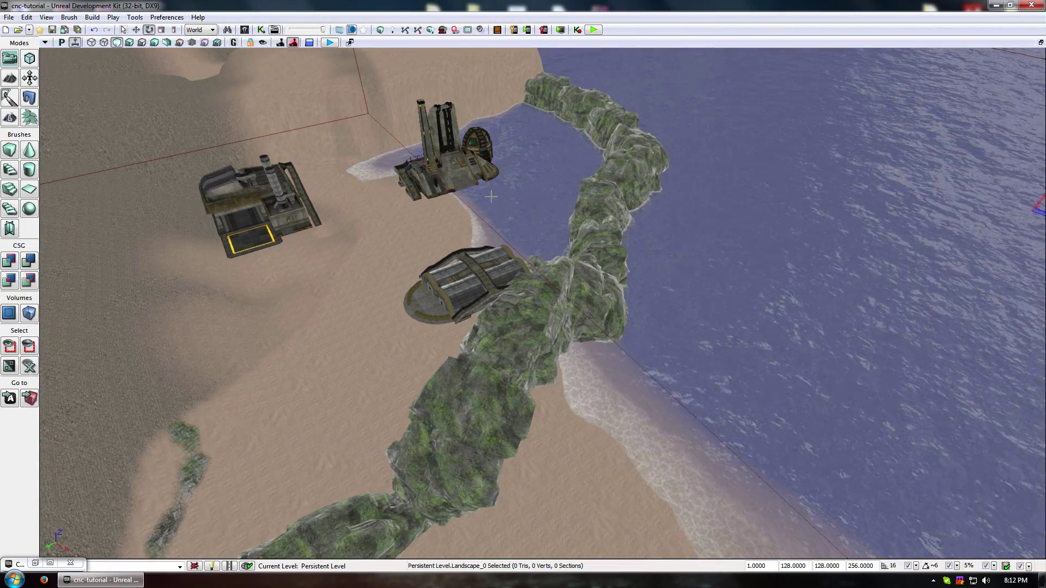
pyautogui.moveTo(390, 263); pyautogui.dragTo(376, 349)
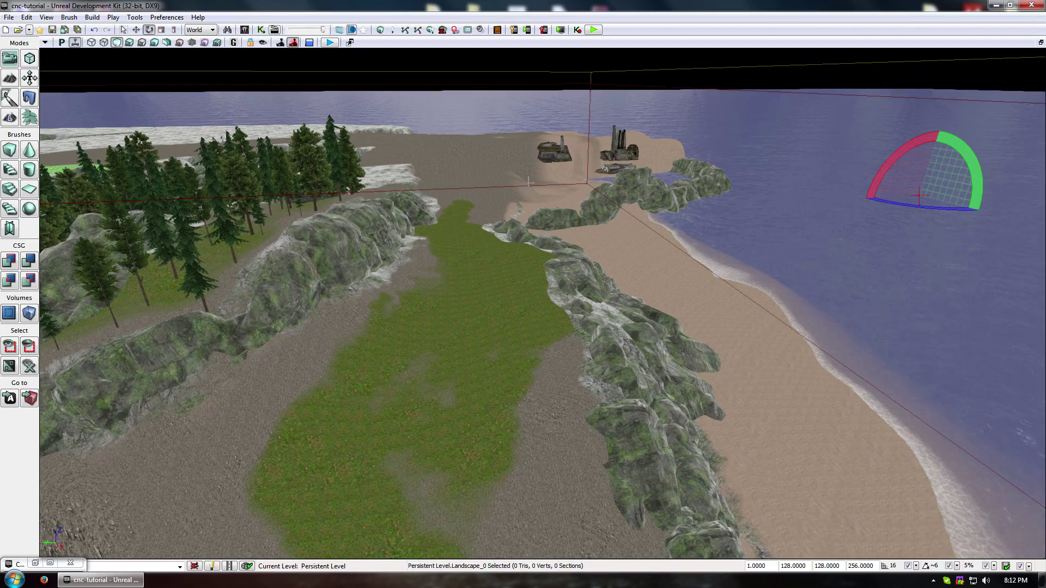
# Flatten the landscape around the beach buildings into a wide plateau toward the headland, then raise sandy hills behind it, using brush size 2048 and strength 0.30.
pyautogui.moveTo(529, 182); pyautogui.dragTo(616, 491)
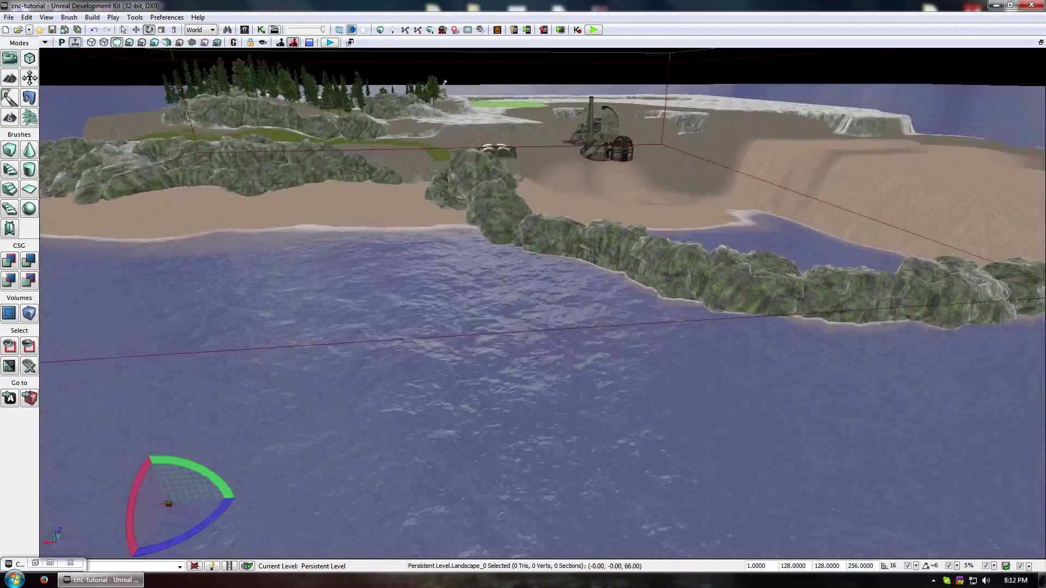
pyautogui.moveTo(496, 168)
pyautogui.mouseDown(button='right')
pyautogui.moveTo(493, 229)
pyautogui.moveTo(496, 169)
pyautogui.mouseUp(button='right')
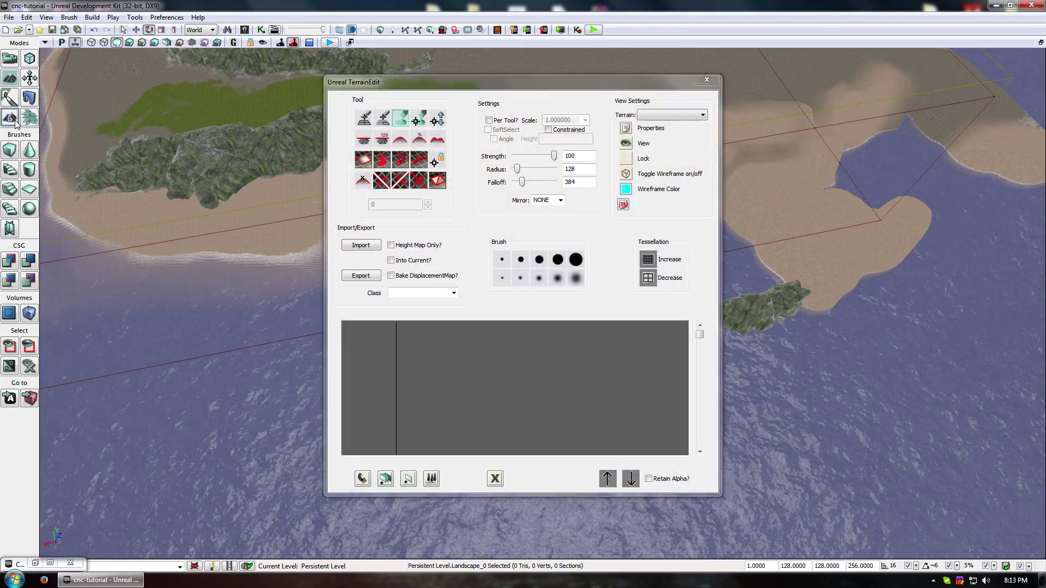
pyautogui.click(10, 117)
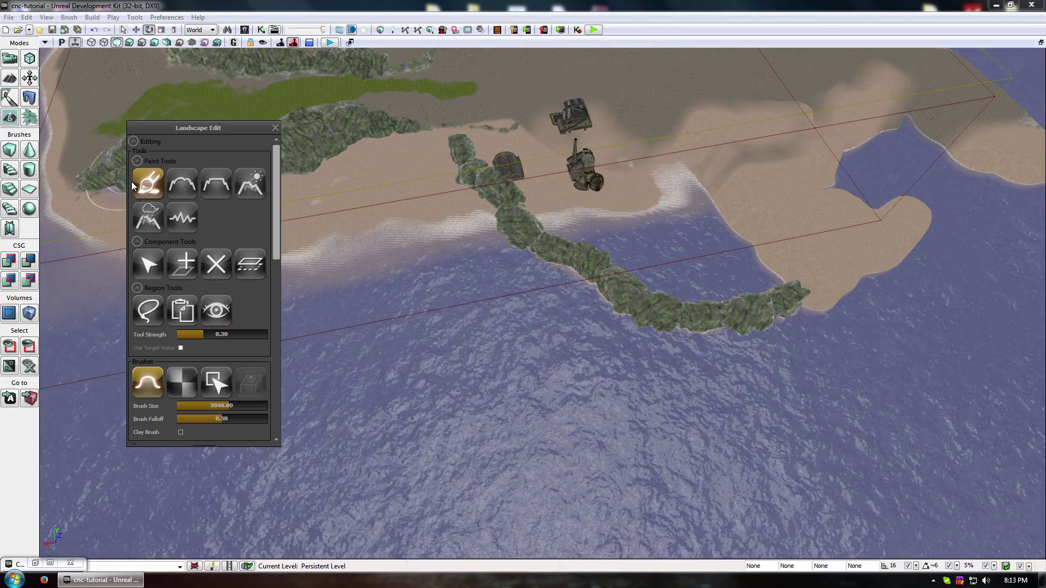
pyautogui.click(216, 187)
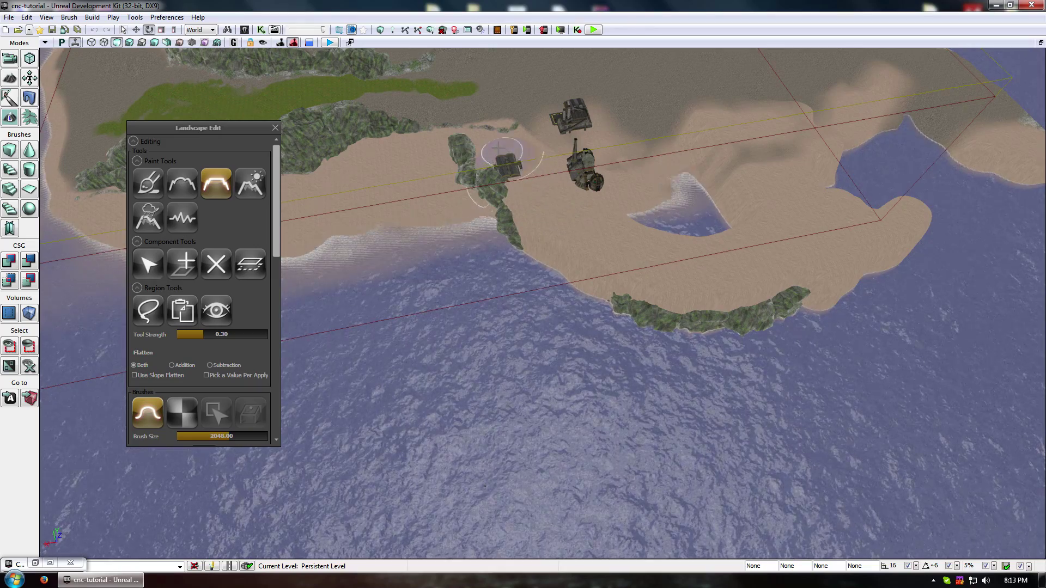
pyautogui.moveTo(500, 152)
pyautogui.keyDown('ctrl'); pyautogui.mouseDown()
pyautogui.moveTo(479, 133)
pyautogui.moveTo(656, 100)
pyautogui.moveTo(602, 130)
pyautogui.mouseUp(); pyautogui.keyUp('ctrl')
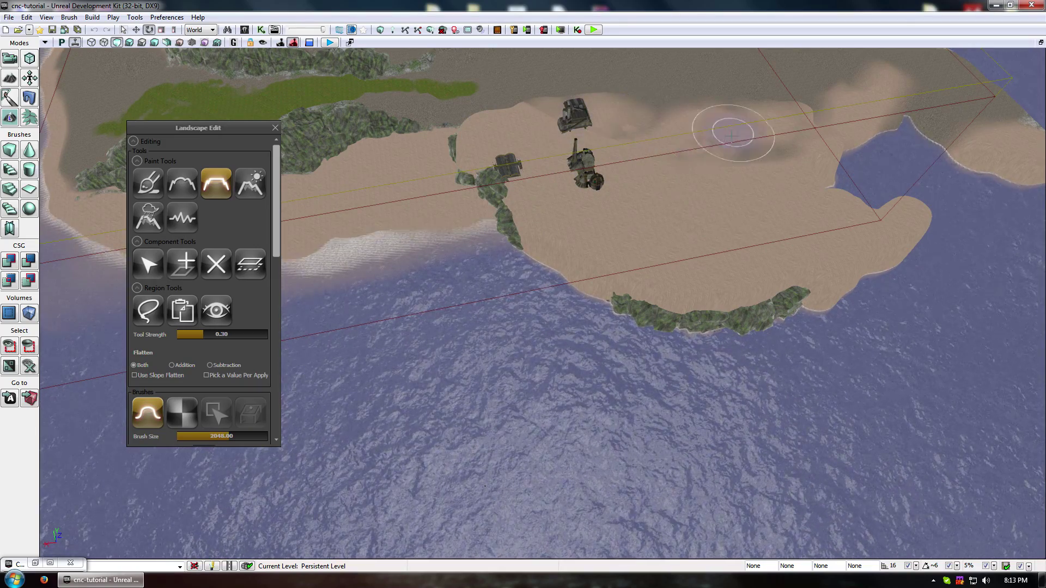
pyautogui.click(148, 183)
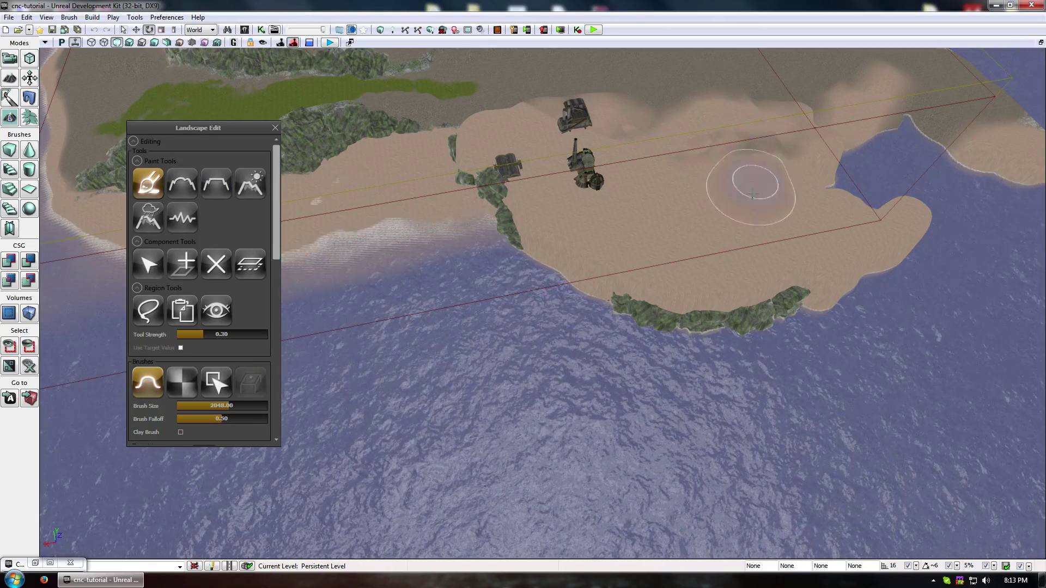
pyautogui.moveTo(732, 91)
pyautogui.keyDown('ctrl'); pyautogui.mouseDown()
pyautogui.moveTo(754, 175)
pyautogui.moveTo(731, 85)
pyautogui.moveTo(762, 146)
pyautogui.mouseUp(); pyautogui.keyUp('ctrl')
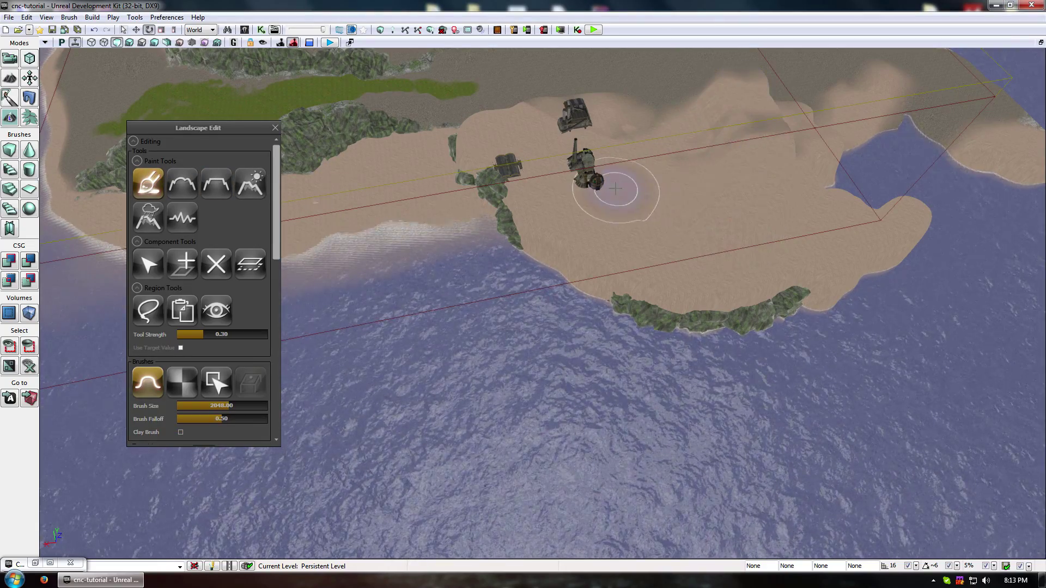
# Flatten the plateau's inland edge beside the grass path, show the viewport lit, and ready the Smooth tool for the cliff edge.
pyautogui.moveTo(616, 189); pyautogui.dragTo(591, 232, button='middle')
pyautogui.moveTo(591, 231); pyautogui.dragTo(762, 158, button='right')
pyautogui.moveTo(630, 206)
pyautogui.mouseDown(button='right')
pyautogui.moveTo(703, 256)
pyautogui.moveTo(697, 240)
pyautogui.moveTo(629, 206)
pyautogui.mouseUp(button='right')
pyautogui.moveTo(342, 254); pyautogui.dragTo(245, 278, button='right')
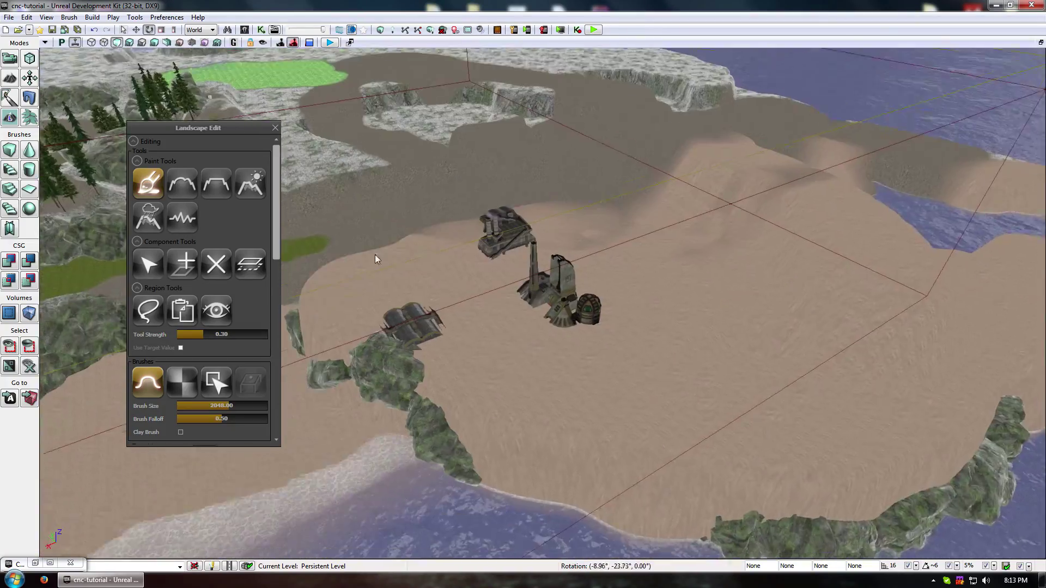
pyautogui.moveTo(376, 257)
pyautogui.mouseDown(button='right')
pyautogui.moveTo(370, 277)
pyautogui.moveTo(289, 245)
pyautogui.moveTo(485, 191)
pyautogui.moveTo(338, 257)
pyautogui.moveTo(395, 275)
pyautogui.mouseUp(button='right')
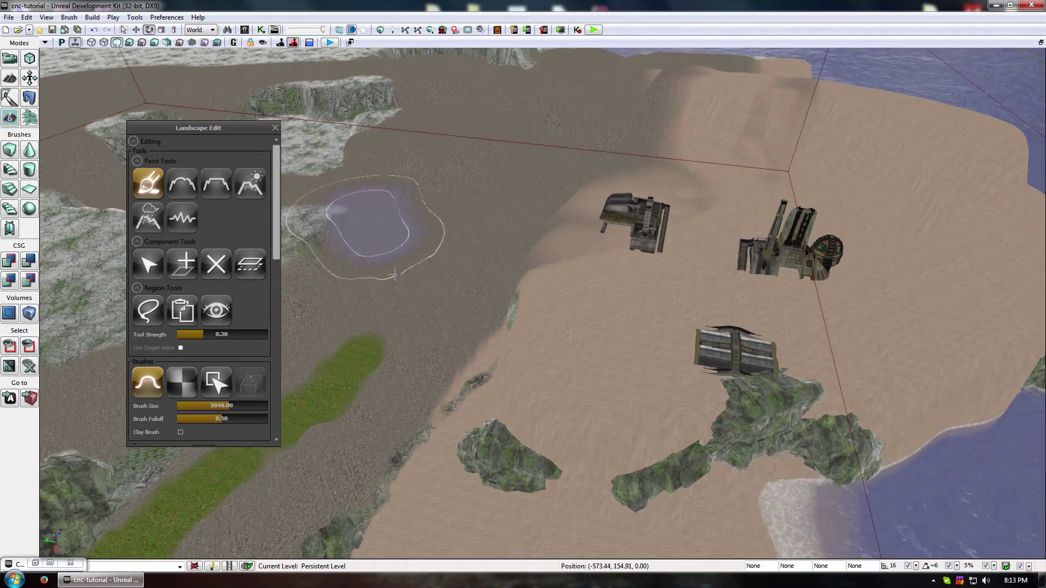
pyautogui.click(216, 185)
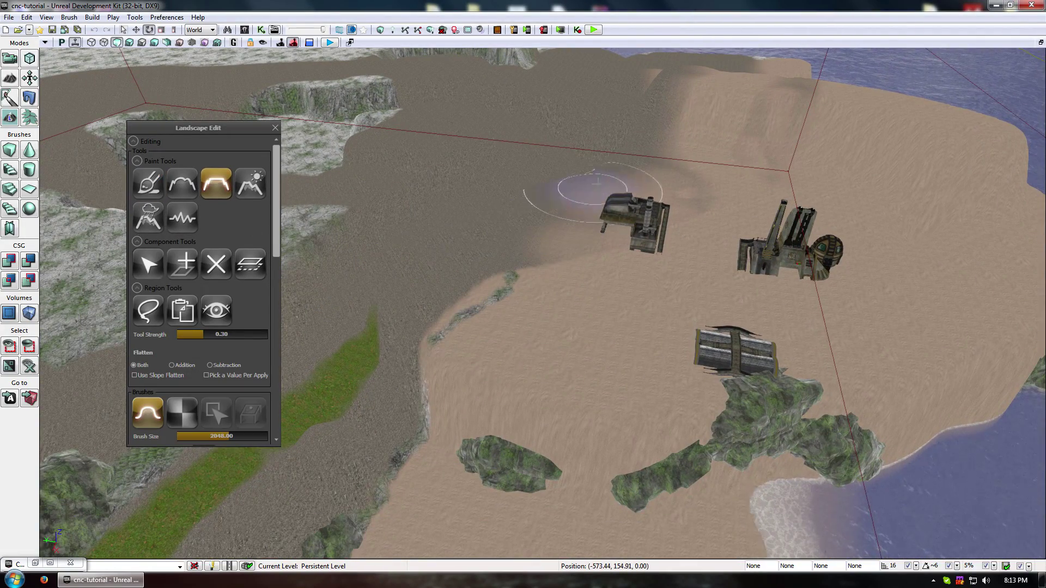
pyautogui.click(129, 43)
pyautogui.moveTo(509, 275); pyautogui.dragTo(474, 266, button='middle')
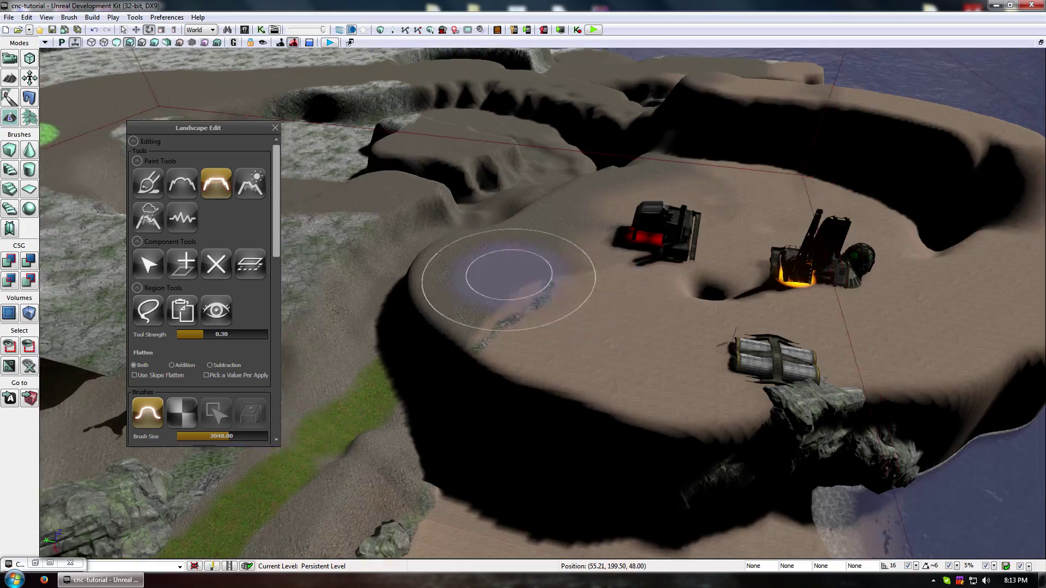
pyautogui.moveTo(509, 276)
pyautogui.mouseDown(button='right')
pyautogui.moveTo(392, 284)
pyautogui.moveTo(381, 256)
pyautogui.moveTo(490, 299)
pyautogui.moveTo(536, 278)
pyautogui.moveTo(349, 262)
pyautogui.moveTo(359, 256)
pyautogui.mouseUp(button='right')
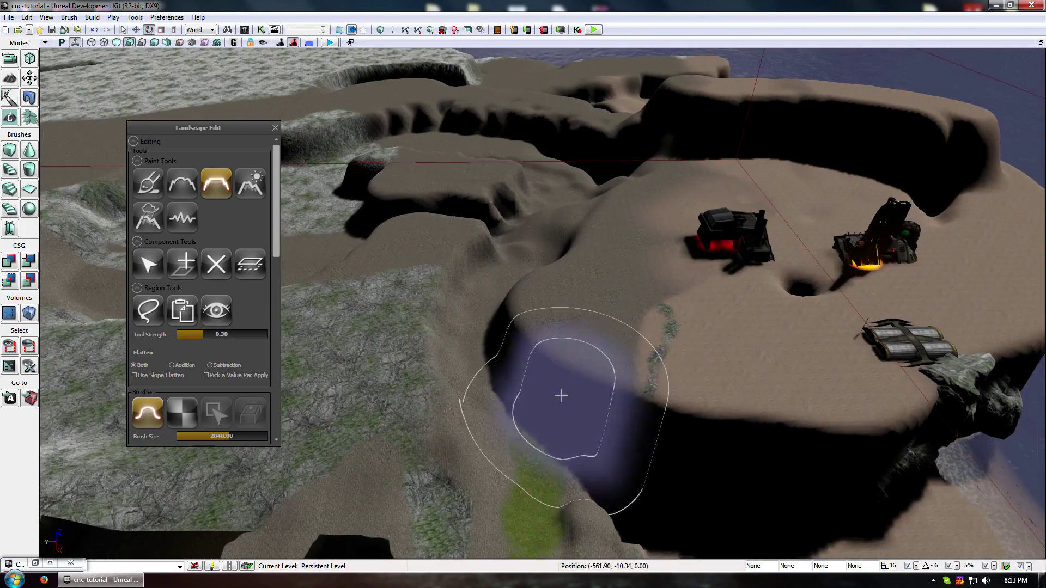
pyautogui.click(176, 183)
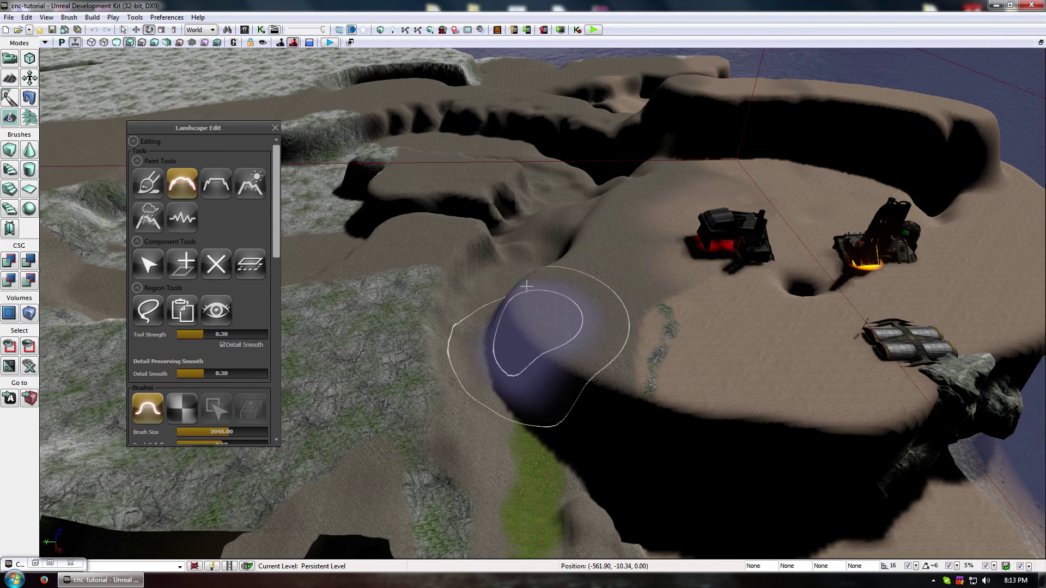
# Flatten the gap between the inland slope and the plateau's cliff edge with tool strength 0.11 and brush size 648.72.
pyautogui.click(208, 180)
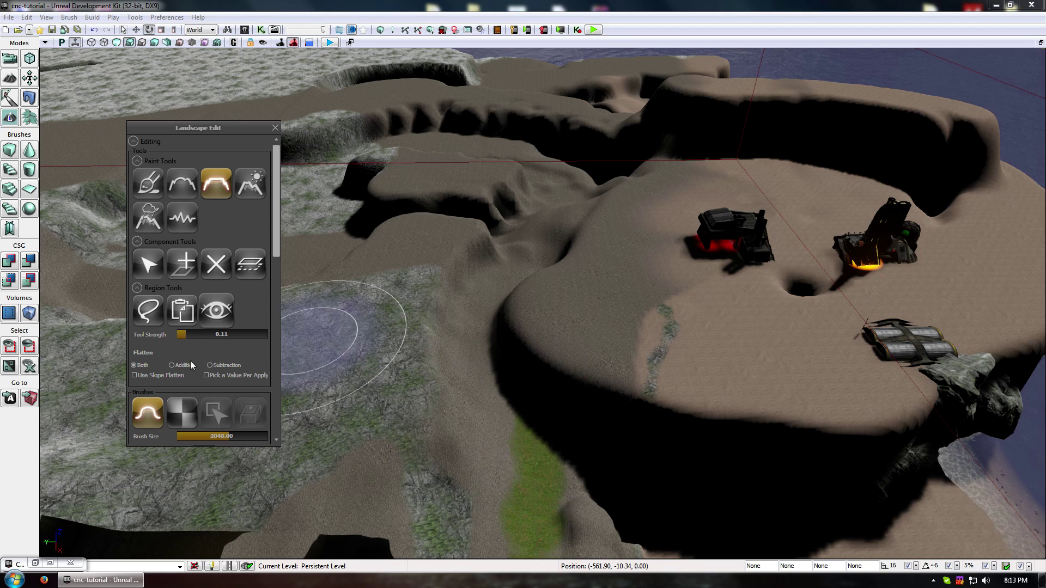
pyautogui.moveTo(227, 436); pyautogui.dragTo(196, 437)
pyautogui.moveTo(519, 436)
pyautogui.keyDown('ctrl'); pyautogui.mouseDown()
pyautogui.moveTo(510, 305)
pyautogui.moveTo(518, 333)
pyautogui.moveTo(518, 308)
pyautogui.moveTo(540, 288)
pyautogui.mouseUp(); pyautogui.keyUp('ctrl')
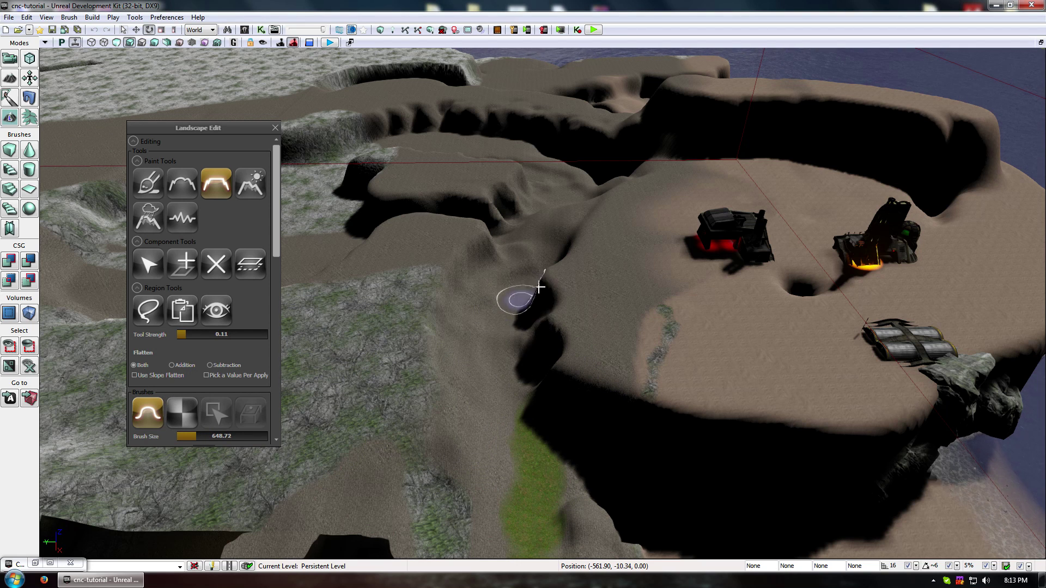
pyautogui.moveTo(586, 260)
pyautogui.keyDown('ctrl'); pyautogui.mouseDown()
pyautogui.moveTo(537, 339)
pyautogui.moveTo(568, 428)
pyautogui.moveTo(575, 396)
pyautogui.moveTo(534, 300)
pyautogui.moveTo(564, 268)
pyautogui.mouseUp(); pyautogui.keyUp('ctrl')
# Smooth the slope between the end of the grass path and the plateau with the small brush.
pyautogui.moveTo(564, 269)
pyautogui.mouseDown(button='right')
pyautogui.moveTo(507, 533)
pyautogui.moveTo(473, 452)
pyautogui.moveTo(403, 393)
pyautogui.mouseUp(button='right')
pyautogui.moveTo(404, 394); pyautogui.dragTo(550, 346)
pyautogui.moveTo(550, 346); pyautogui.dragTo(566, 343, button='right')
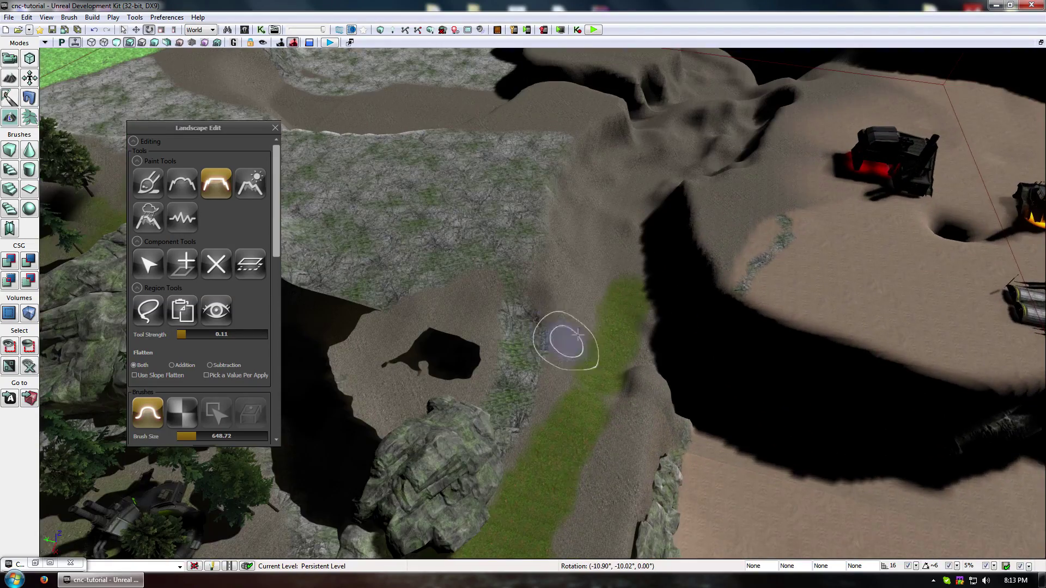
pyautogui.moveTo(605, 248)
pyautogui.mouseDown(button='right')
pyautogui.moveTo(567, 303)
pyautogui.moveTo(616, 232)
pyautogui.mouseUp(button='right')
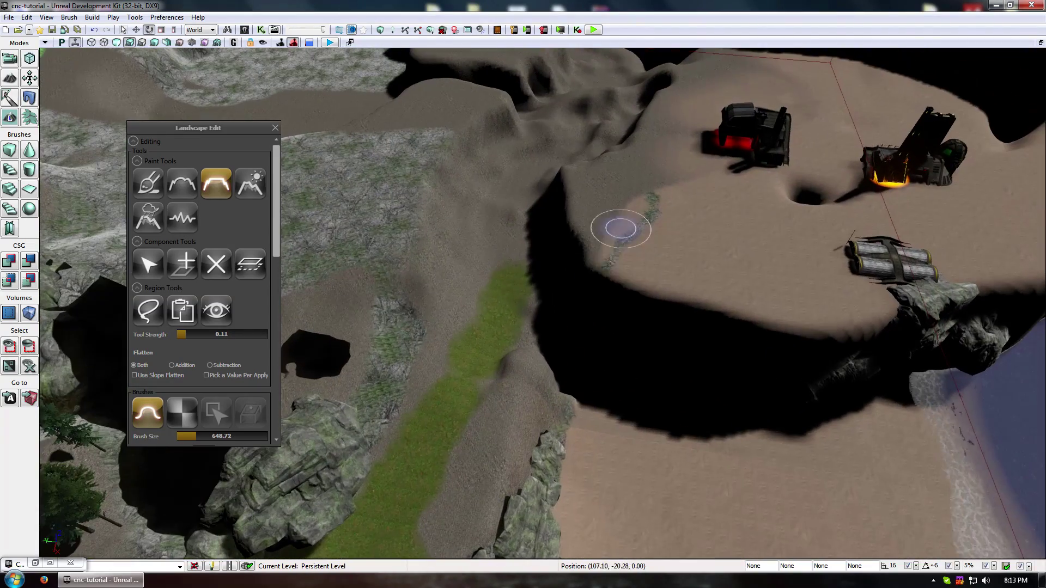
pyautogui.click(183, 184)
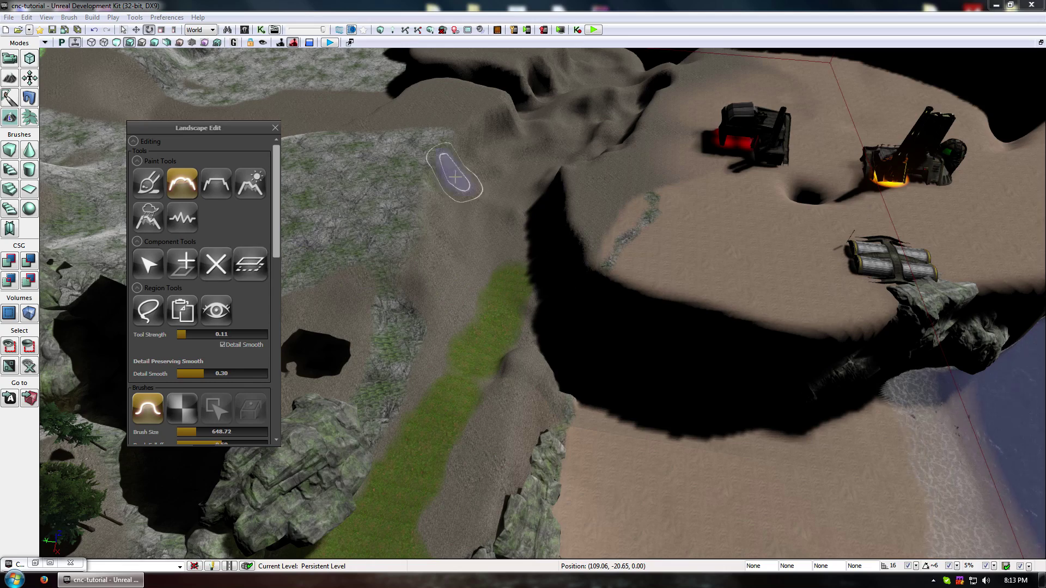
pyautogui.moveTo(452, 177)
pyautogui.mouseDown(button='right')
pyautogui.moveTo(331, 249)
pyautogui.moveTo(325, 286)
pyautogui.mouseUp(button='right')
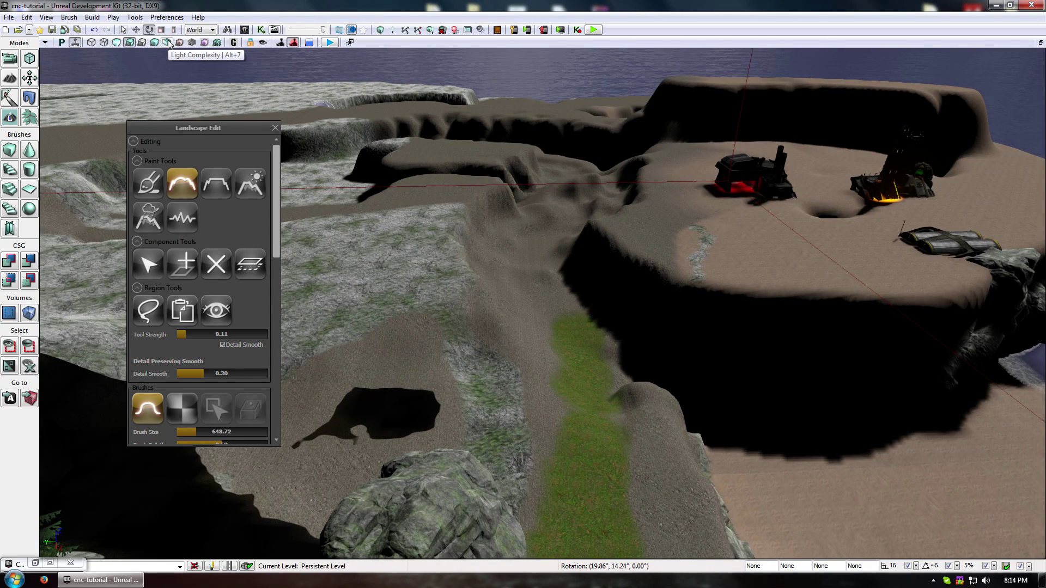
pyautogui.moveTo(525, 210)
pyautogui.mouseDown()
pyautogui.moveTo(463, 354)
pyautogui.moveTo(419, 392)
pyautogui.moveTo(376, 469)
pyautogui.moveTo(305, 425)
pyautogui.moveTo(240, 305)
pyautogui.mouseUp()
pyautogui.moveTo(391, 165); pyautogui.dragTo(499, 216)
# Flatten the dark cliff beside the end of the grass path into lower steps leading up to the plateau.
pyautogui.click(229, 195)
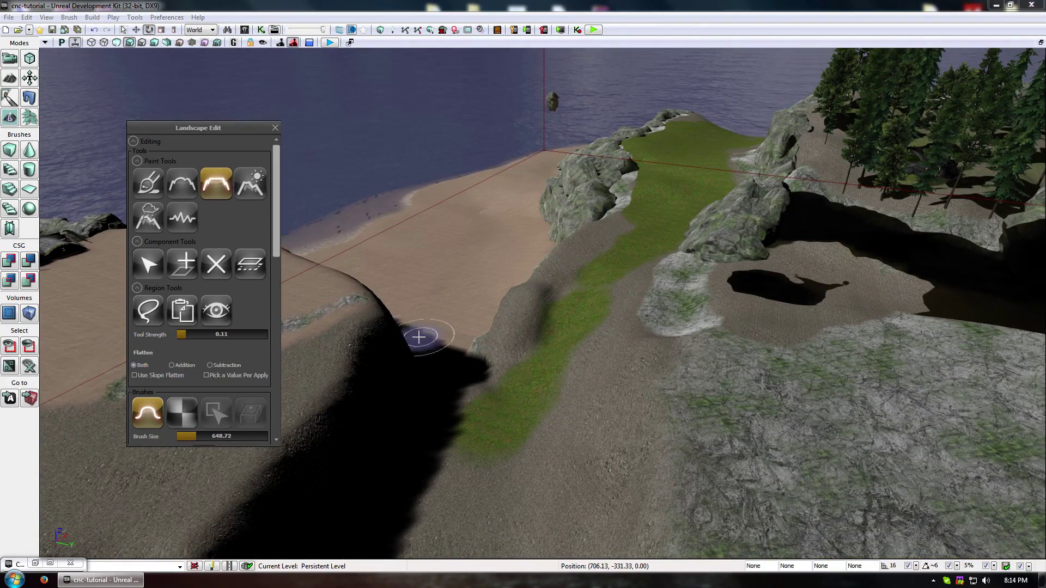
pyautogui.moveTo(416, 339)
pyautogui.mouseDown()
pyautogui.moveTo(327, 362)
pyautogui.moveTo(339, 430)
pyautogui.moveTo(172, 99)
pyautogui.moveTo(443, 334)
pyautogui.mouseUp()
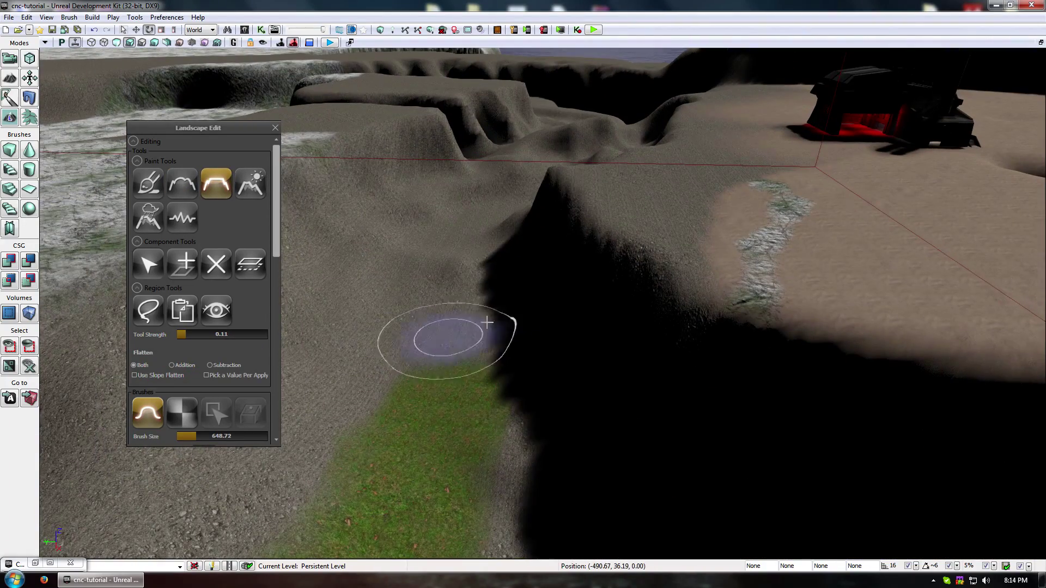
pyautogui.moveTo(564, 302)
pyautogui.keyDown('ctrl'); pyautogui.mouseDown()
pyautogui.moveTo(553, 247)
pyautogui.moveTo(642, 217)
pyautogui.mouseUp(); pyautogui.keyUp('ctrl')
pyautogui.keyDown('ctrl'); pyautogui.moveTo(720, 220); pyautogui.dragTo(901, 321); pyautogui.keyUp('ctrl')
pyautogui.moveTo(902, 322)
pyautogui.mouseDown(button='right')
pyautogui.moveTo(866, 343)
pyautogui.moveTo(836, 322)
pyautogui.mouseUp(button='right')
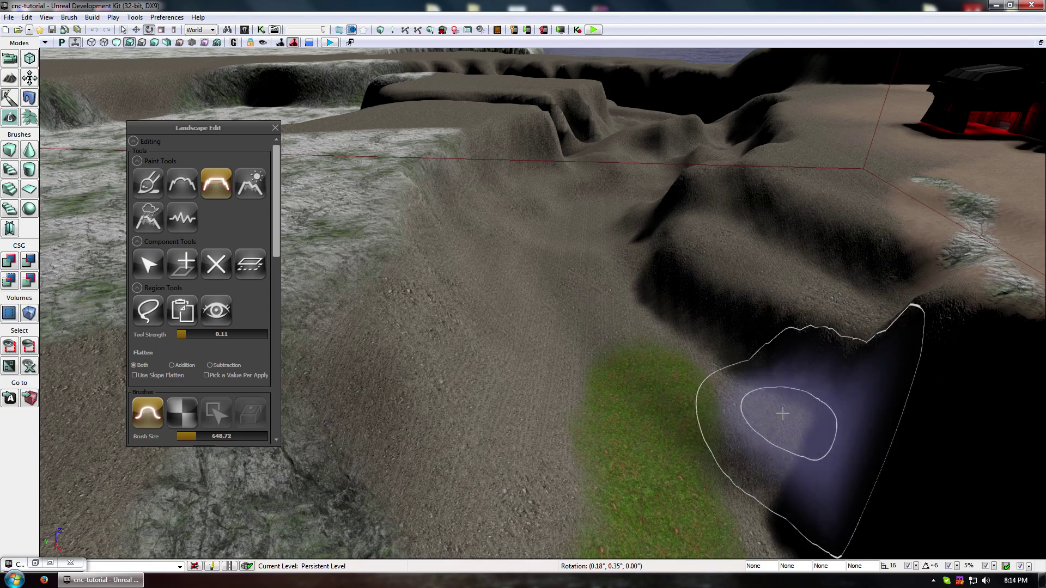
# Show the viewport unlit and flatten the ground along the shoreline to uncover the buried rocks of the barrier.
pyautogui.moveTo(822, 444)
pyautogui.mouseDown()
pyautogui.moveTo(572, 420)
pyautogui.moveTo(709, 387)
pyautogui.moveTo(583, 407)
pyautogui.moveTo(493, 321)
pyautogui.mouseUp()
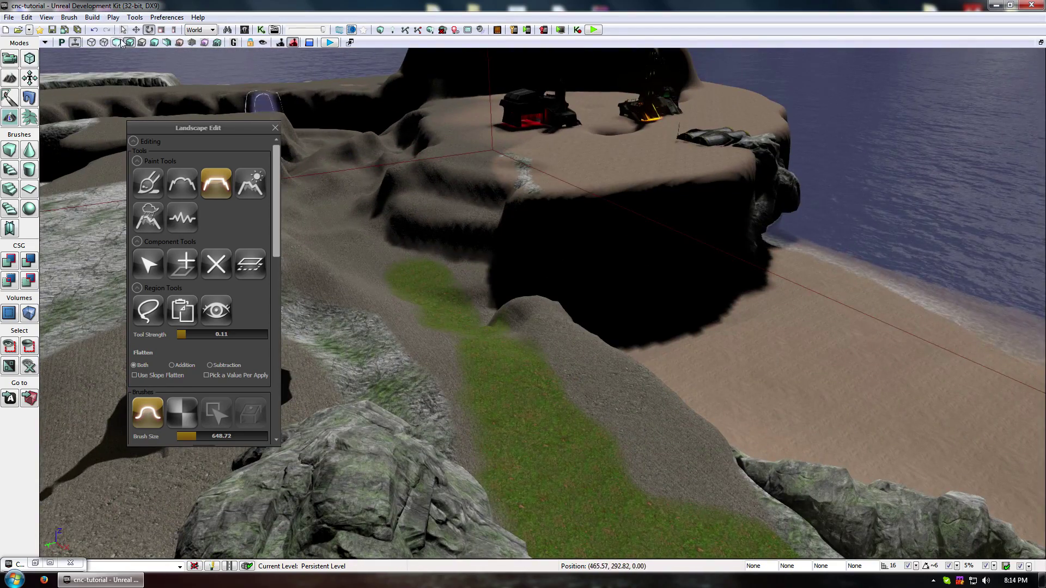
pyautogui.click(117, 43)
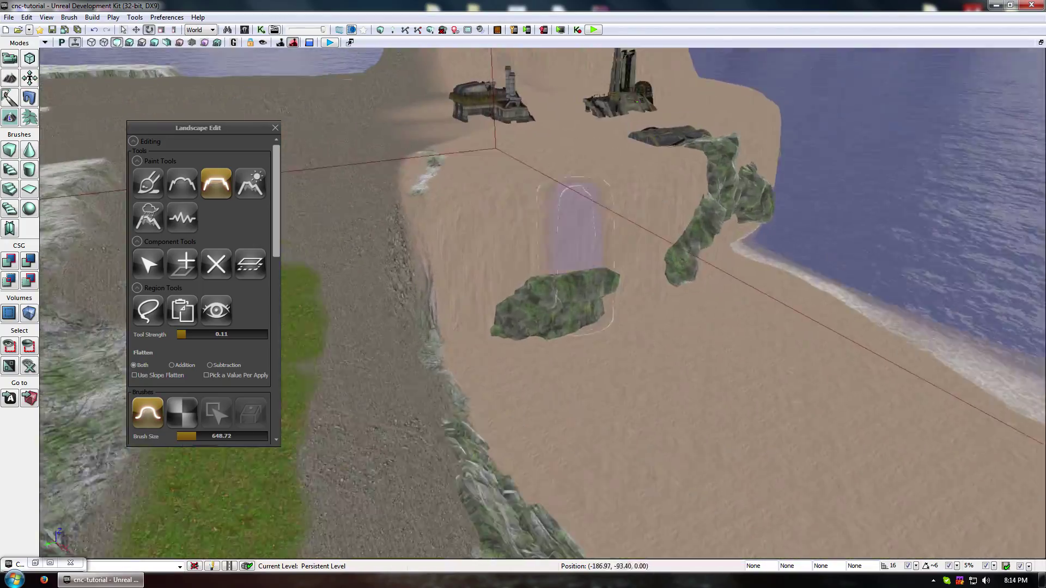
pyautogui.moveTo(575, 256)
pyautogui.mouseDown()
pyautogui.moveTo(381, 191)
pyautogui.moveTo(261, 207)
pyautogui.moveTo(228, 229)
pyautogui.moveTo(136, 218)
pyautogui.moveTo(269, 455)
pyautogui.moveTo(427, 537)
pyautogui.moveTo(506, 444)
pyautogui.moveTo(428, 185)
pyautogui.moveTo(576, 429)
pyautogui.mouseUp()
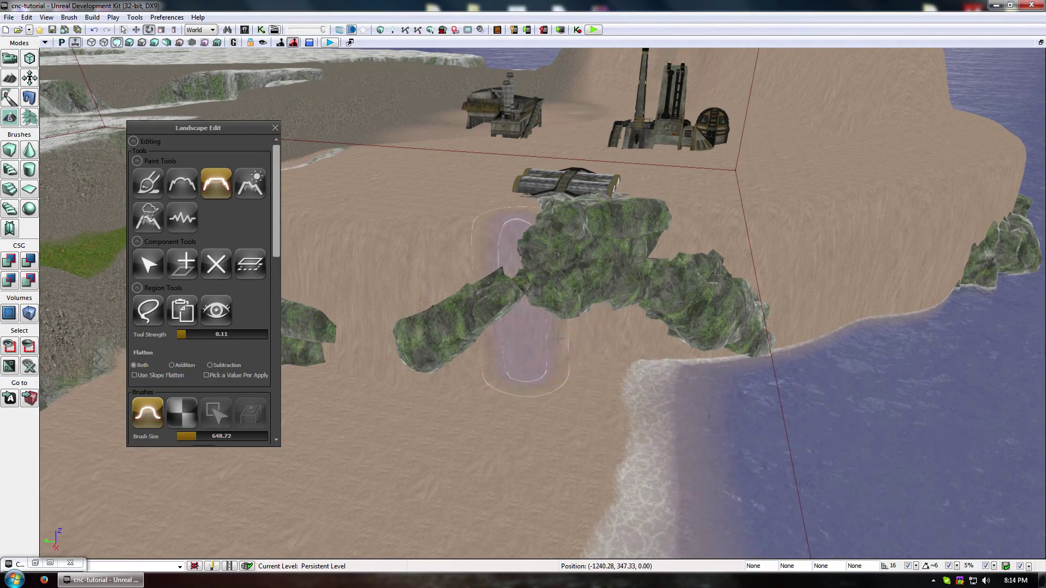
pyautogui.keyDown('ctrl'); pyautogui.moveTo(559, 339); pyautogui.dragTo(525, 341); pyautogui.keyUp('ctrl')
pyautogui.moveTo(459, 346); pyautogui.dragTo(550, 360, button='right')
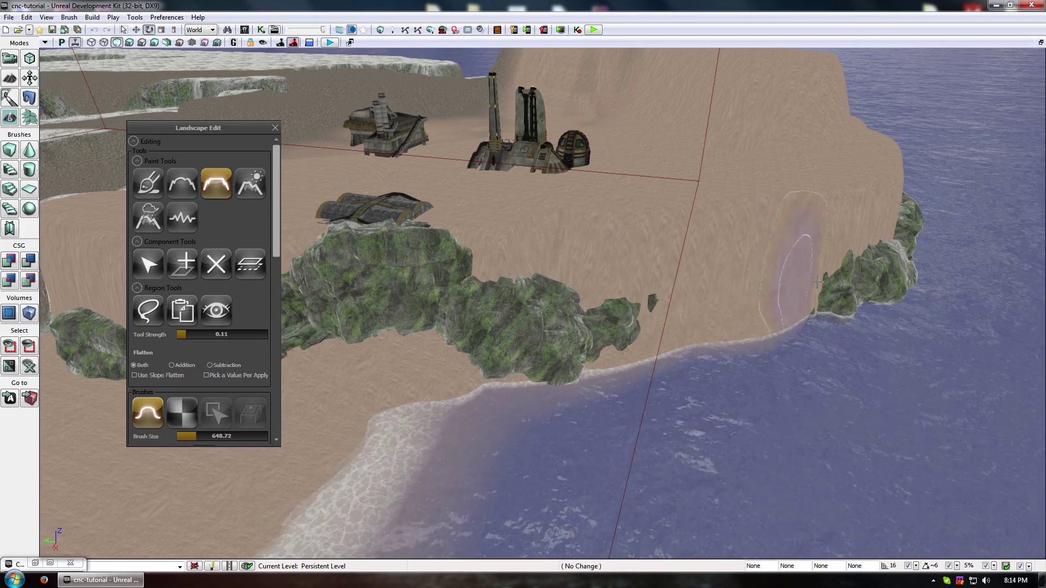
pyautogui.moveTo(816, 282)
pyautogui.keyDown('ctrl'); pyautogui.mouseDown()
pyautogui.moveTo(773, 286)
pyautogui.moveTo(581, 353)
pyautogui.mouseUp(); pyautogui.keyUp('ctrl')
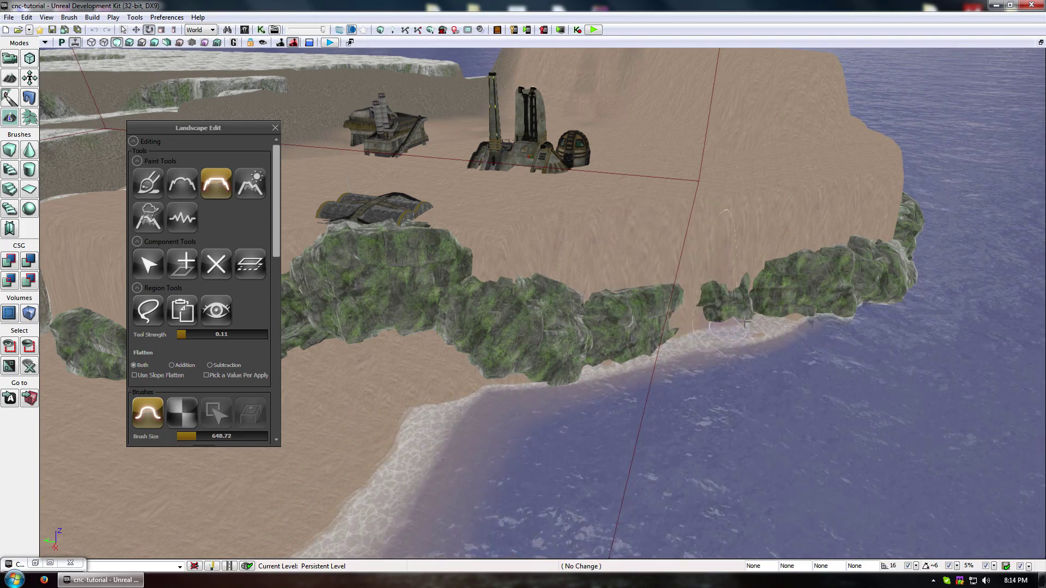
# Smooth the plateau's edges behind the rock line and beside the grass path with tool strength 0.60 and brush size 1596.33.
pyautogui.moveTo(847, 305); pyautogui.dragTo(651, 442, button='right')
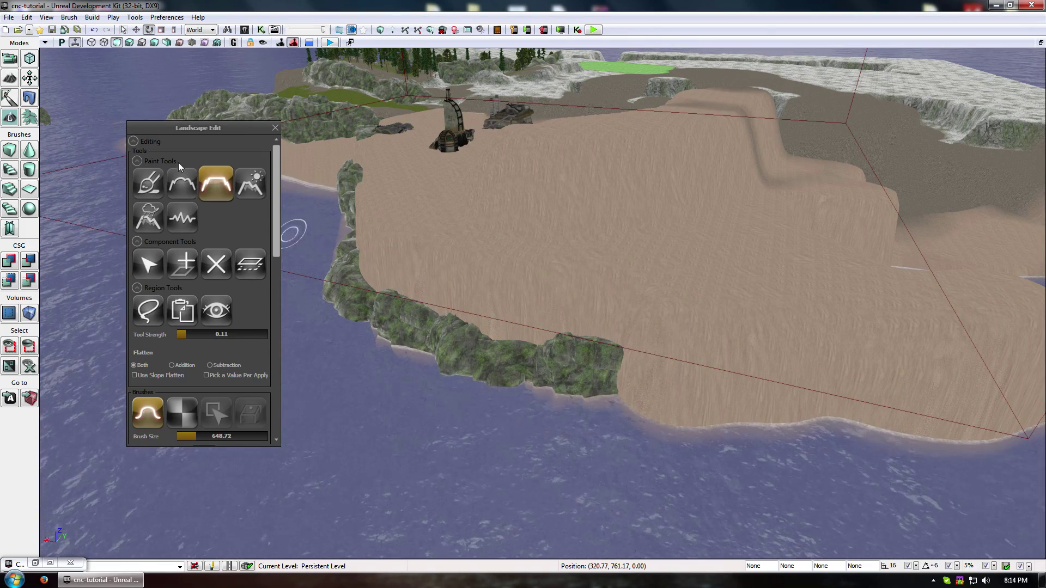
pyautogui.click(195, 183)
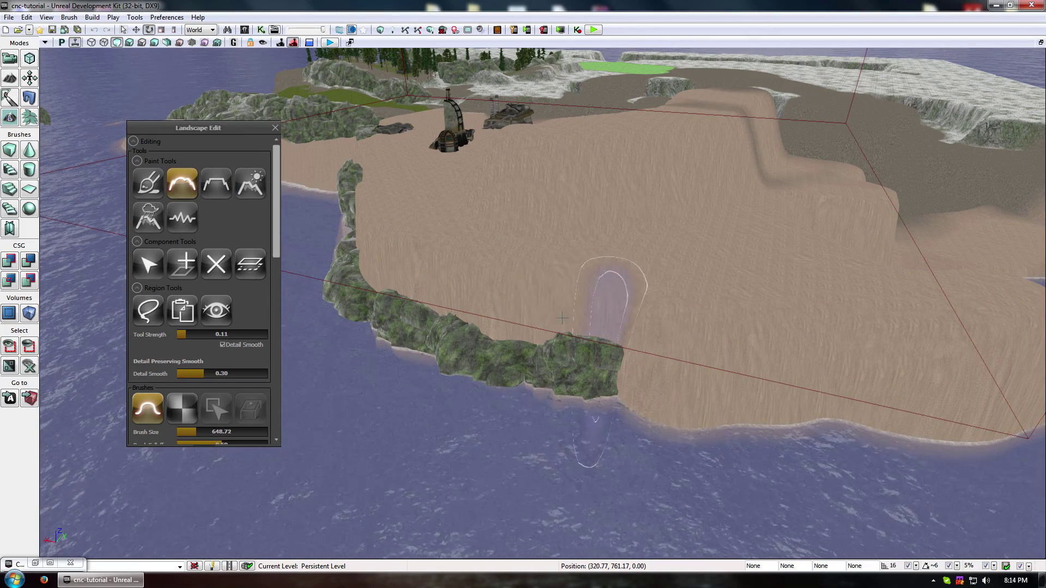
pyautogui.moveTo(182, 335); pyautogui.dragTo(229, 335)
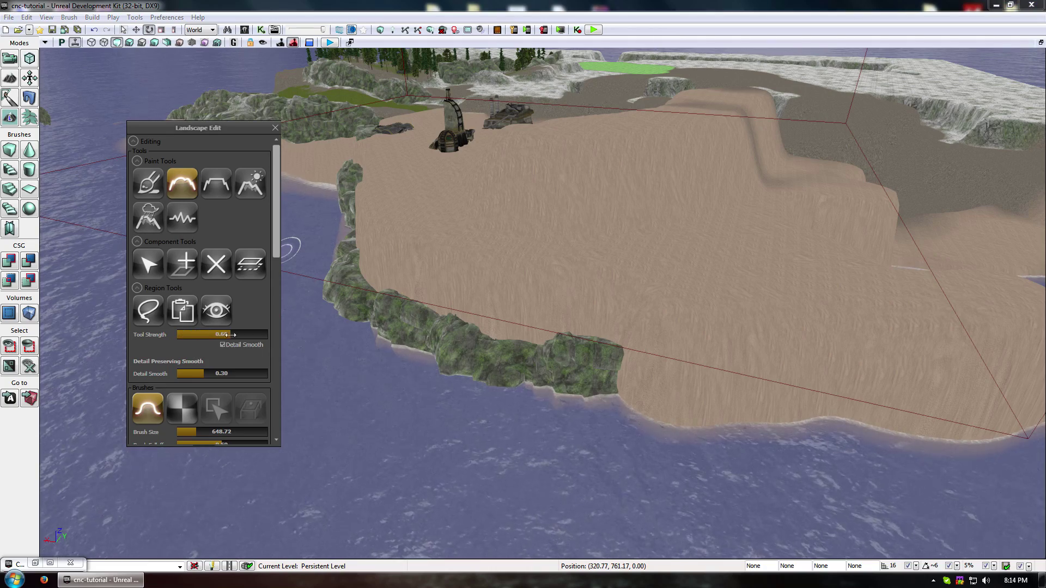
pyautogui.moveTo(195, 432); pyautogui.dragTo(221, 432)
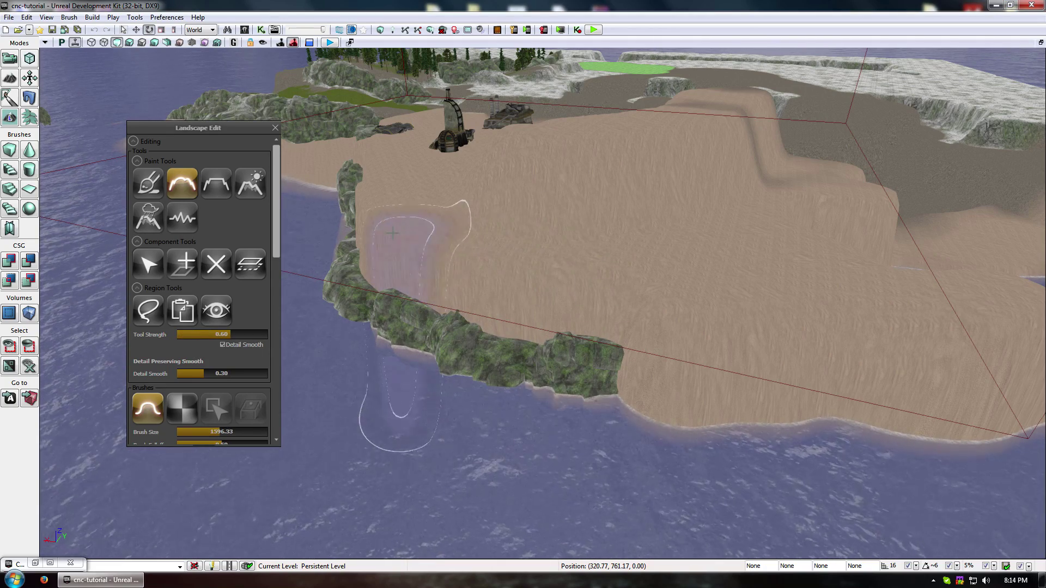
pyautogui.moveTo(686, 267); pyautogui.dragTo(763, 267, button='right')
pyautogui.moveTo(721, 309)
pyautogui.mouseDown(button='right')
pyautogui.moveTo(785, 316)
pyautogui.moveTo(721, 309)
pyautogui.mouseUp(button='right')
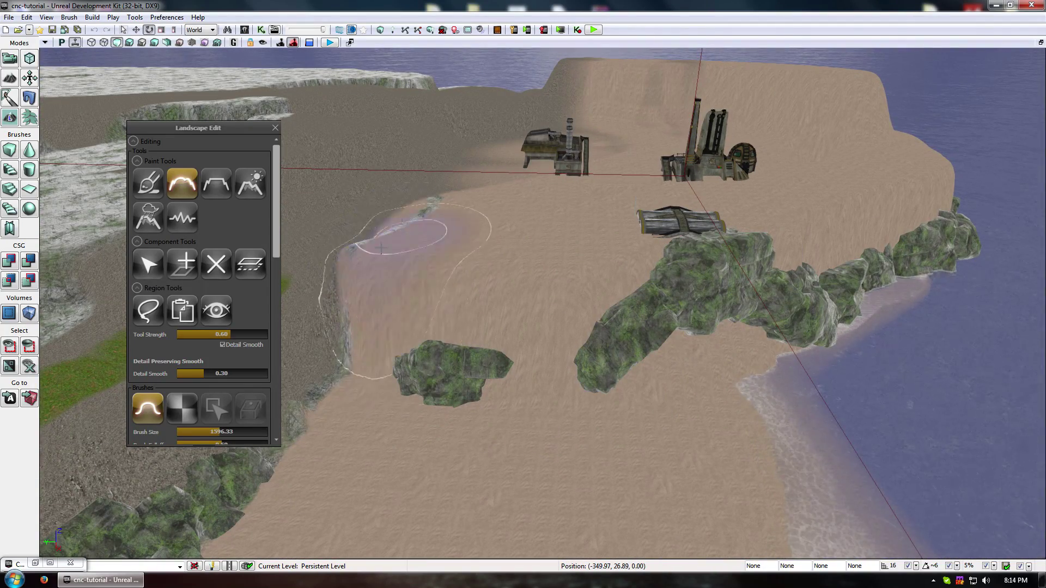
pyautogui.moveTo(527, 258); pyautogui.dragTo(425, 262, button='right')
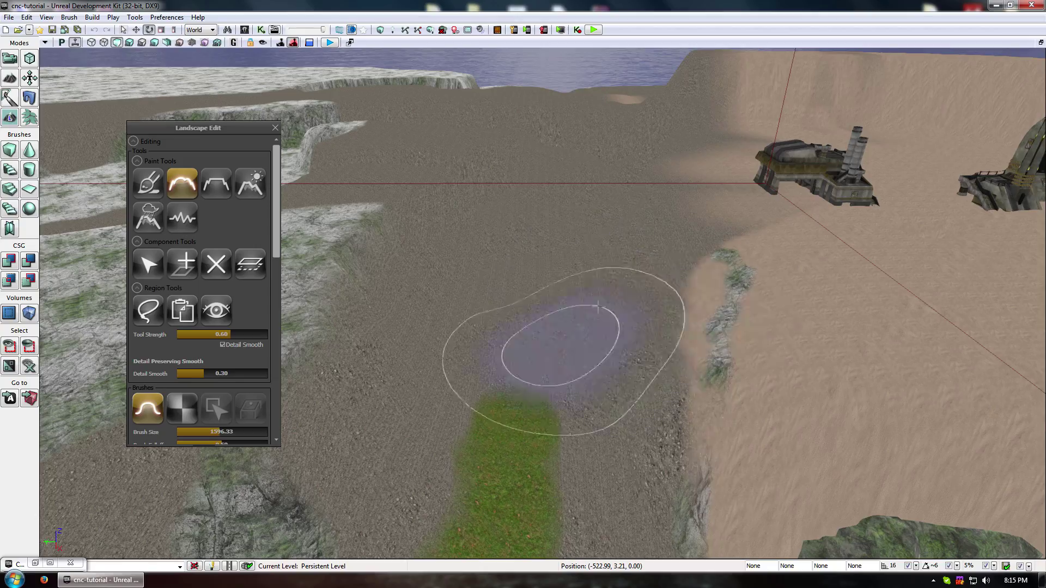
pyautogui.moveTo(511, 425); pyautogui.dragTo(473, 461, button='middle')
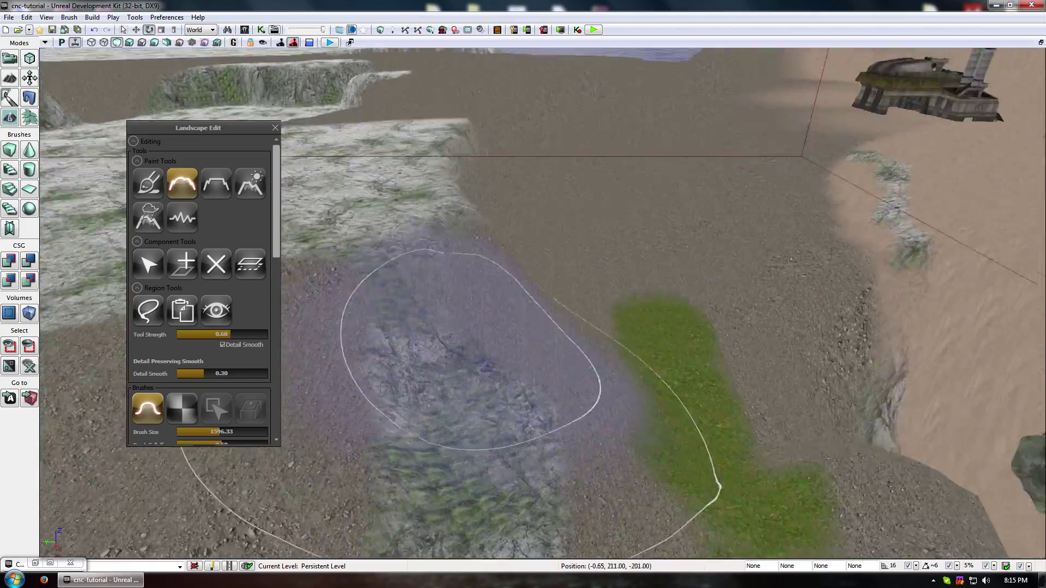
pyautogui.moveTo(473, 461); pyautogui.dragTo(507, 430, button='right')
pyautogui.moveTo(507, 430); pyautogui.dragTo(515, 501)
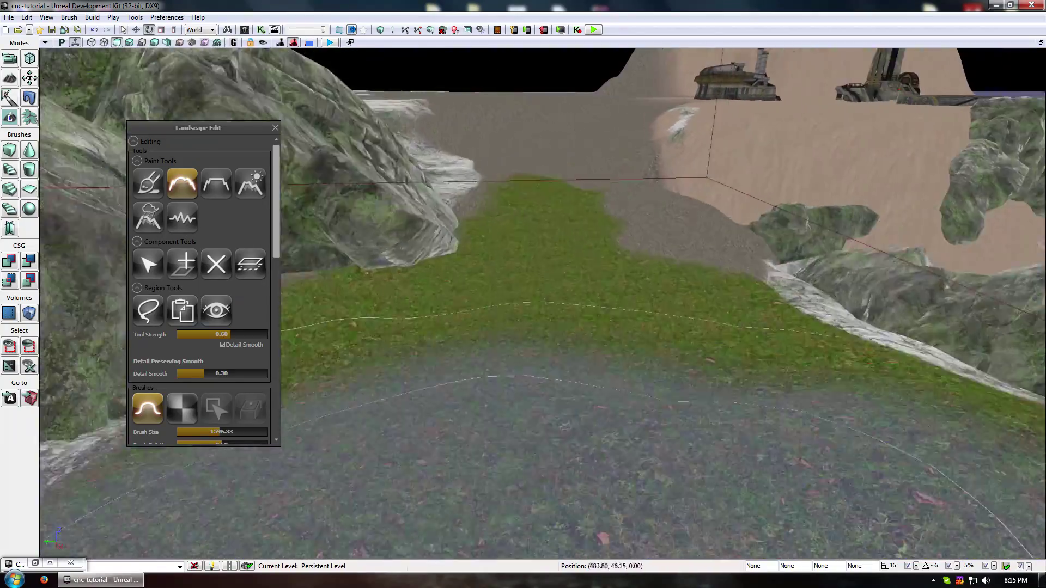
# Flatten the cliff edge around the end of the grass path and smooth the adjoining plateau edge with tool strength 0.60.
pyautogui.moveTo(514, 502); pyautogui.dragTo(537, 464, button='middle')
pyautogui.moveTo(537, 463); pyautogui.dragTo(532, 319, button='right')
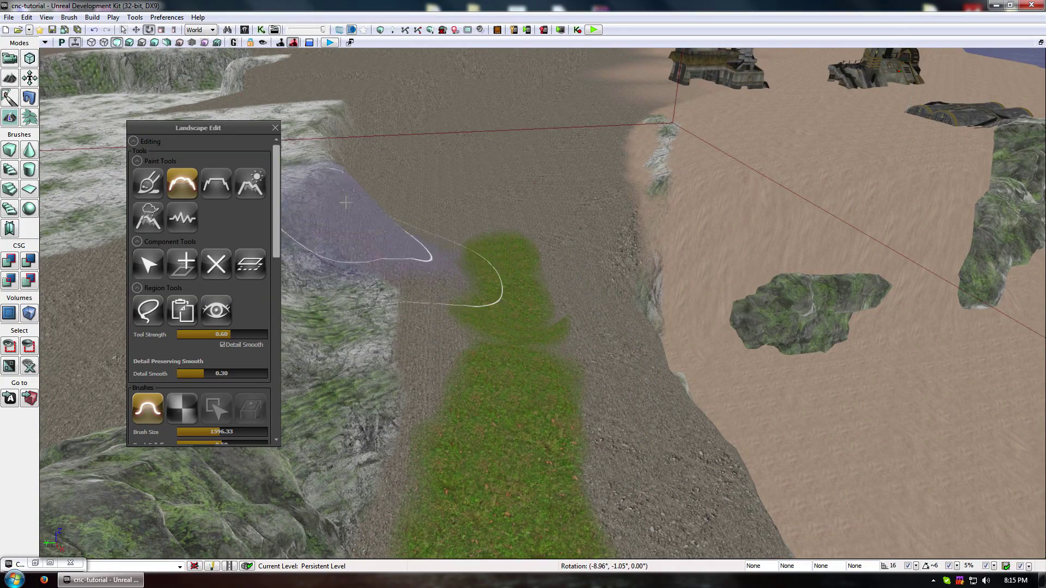
pyautogui.click(216, 183)
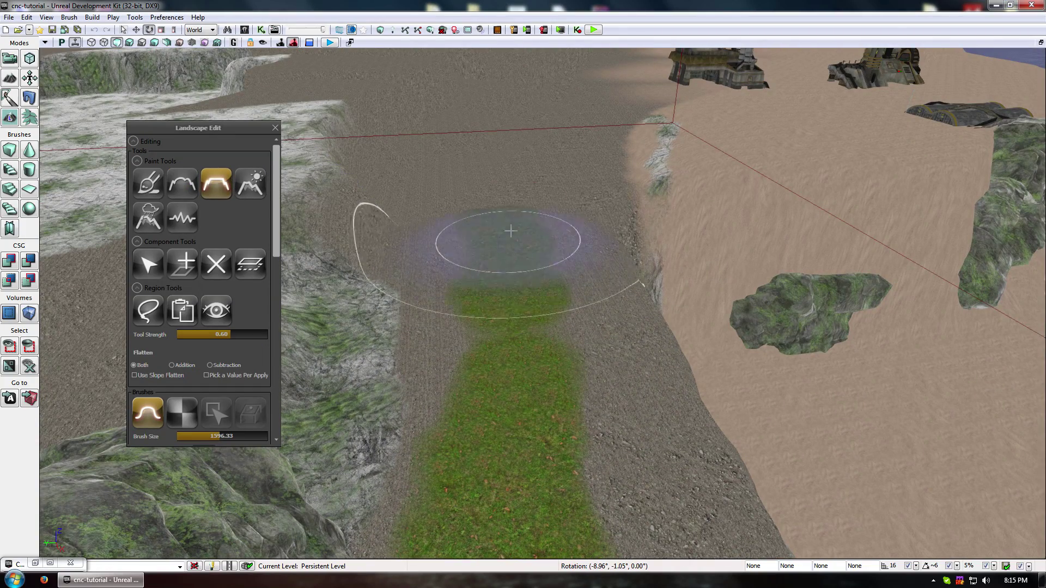
pyautogui.click(182, 183)
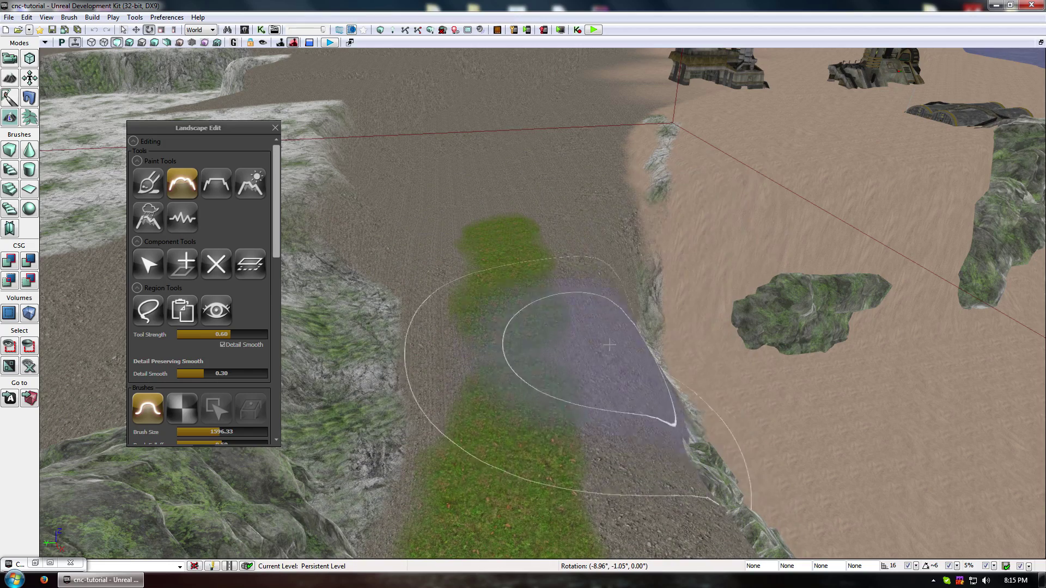
pyautogui.moveTo(609, 344)
pyautogui.keyDown('ctrl'); pyautogui.mouseDown()
pyautogui.moveTo(692, 403)
pyautogui.moveTo(703, 447)
pyautogui.moveTo(599, 436)
pyautogui.moveTo(636, 387)
pyautogui.mouseUp(); pyautogui.keyUp('ctrl')
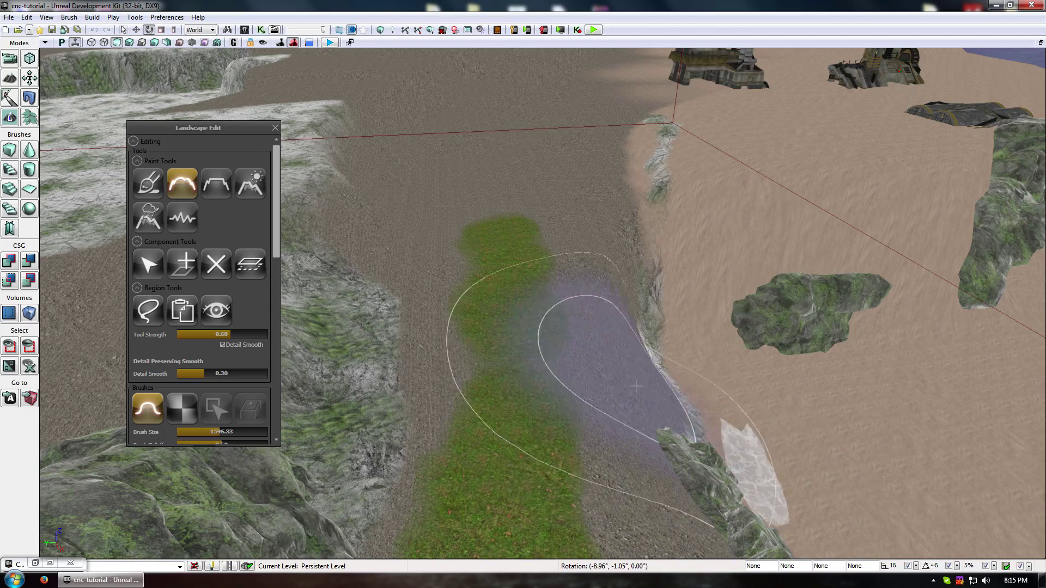
# Smooth the rocky slope beside the grass path and level the sand on the beach side of the rock ridge.
pyautogui.moveTo(554, 298)
pyautogui.mouseDown(button='right')
pyautogui.moveTo(544, 311)
pyautogui.moveTo(648, 370)
pyautogui.moveTo(501, 278)
pyautogui.moveTo(389, 340)
pyautogui.moveTo(576, 297)
pyautogui.mouseUp(button='right')
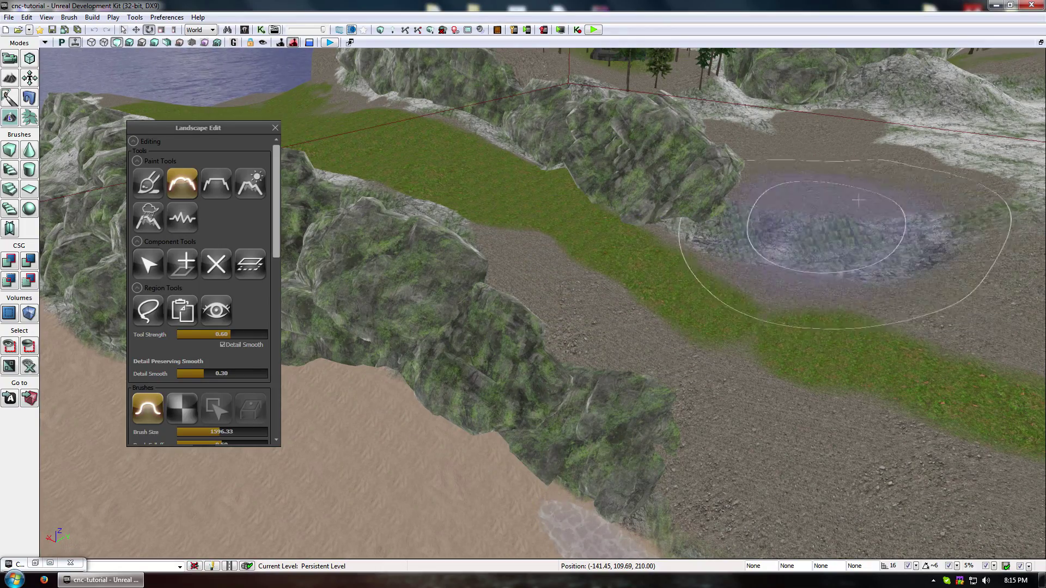
pyautogui.moveTo(725, 281)
pyautogui.mouseDown(button='right')
pyautogui.moveTo(620, 222)
pyautogui.moveTo(607, 182)
pyautogui.moveTo(742, 275)
pyautogui.moveTo(700, 175)
pyautogui.moveTo(735, 152)
pyautogui.moveTo(701, 292)
pyautogui.moveTo(660, 217)
pyautogui.moveTo(631, 222)
pyautogui.moveTo(631, 199)
pyautogui.moveTo(619, 234)
pyautogui.moveTo(654, 219)
pyautogui.moveTo(619, 145)
pyautogui.moveTo(612, 276)
pyautogui.moveTo(643, 158)
pyautogui.moveTo(627, 218)
pyautogui.moveTo(653, 191)
pyautogui.moveTo(643, 229)
pyautogui.mouseUp(button='right')
pyautogui.click(216, 184)
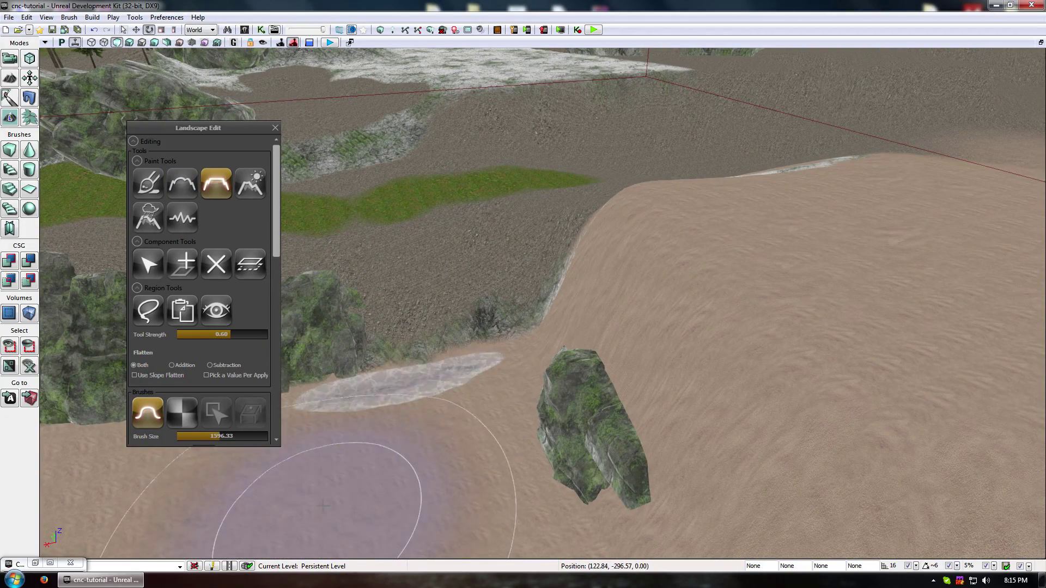
pyautogui.click(171, 182)
pyautogui.moveTo(491, 272)
pyautogui.mouseDown(button='right')
pyautogui.moveTo(447, 234)
pyautogui.moveTo(535, 341)
pyautogui.moveTo(685, 313)
pyautogui.mouseUp(button='right')
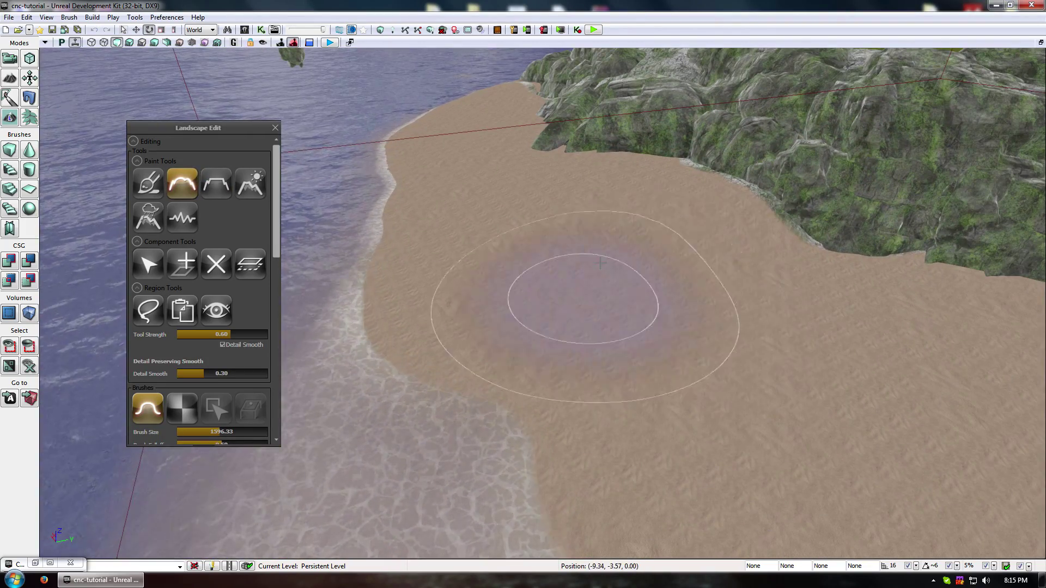
# Extend the beach below the rock ridge into the water with raised, flattened sand and smooth its new shoreline.
pyautogui.click(147, 182)
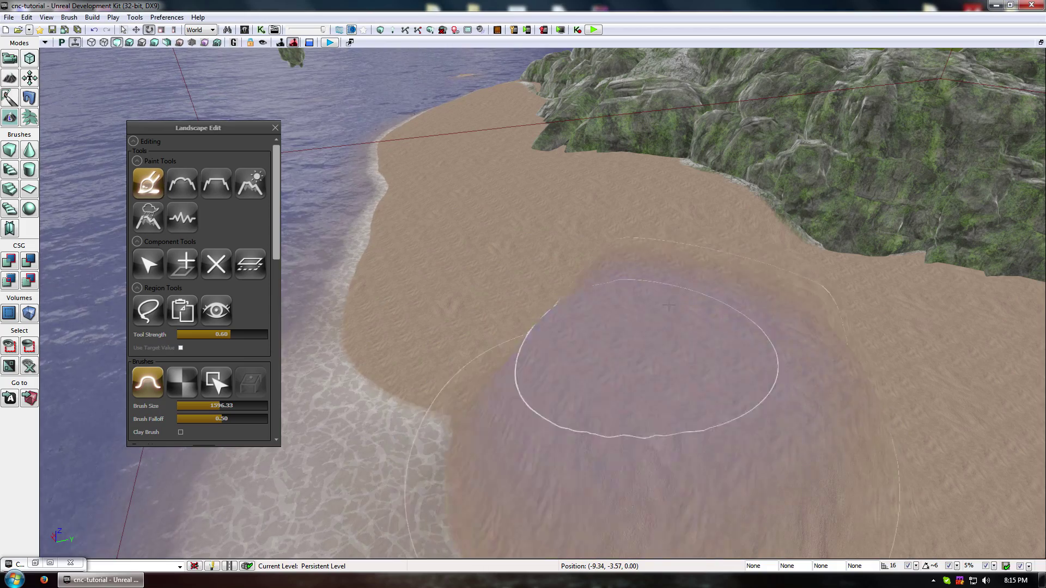
pyautogui.click(221, 181)
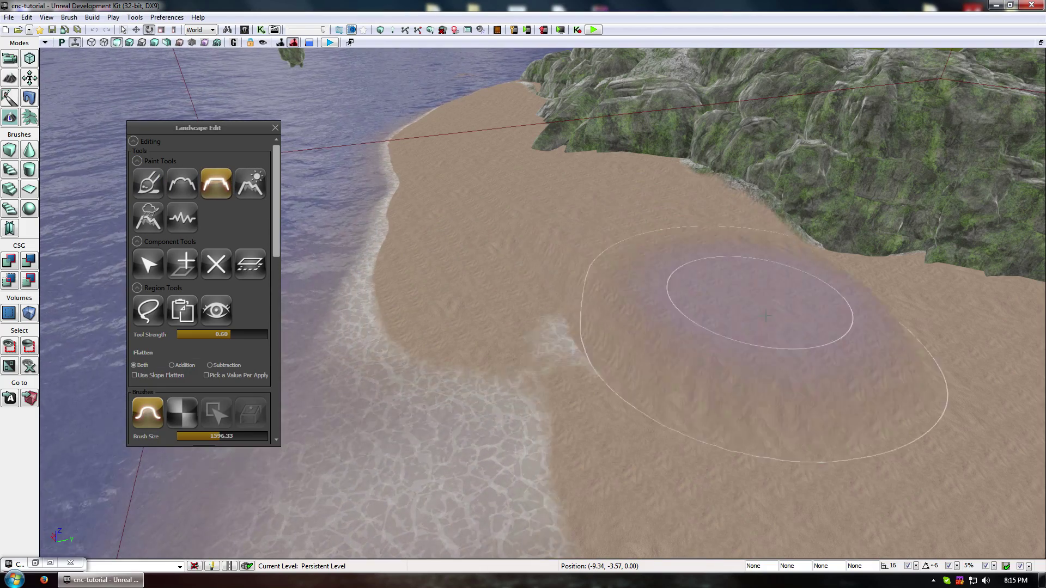
pyautogui.moveTo(408, 350)
pyautogui.mouseDown(button='right')
pyautogui.moveTo(604, 299)
pyautogui.moveTo(550, 234)
pyautogui.mouseUp(button='right')
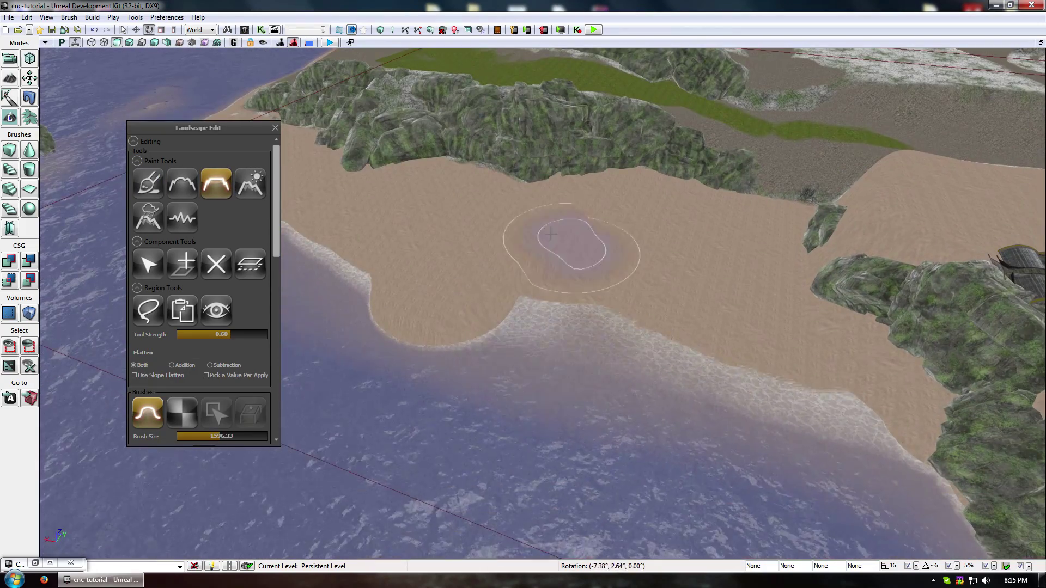
pyautogui.click(182, 182)
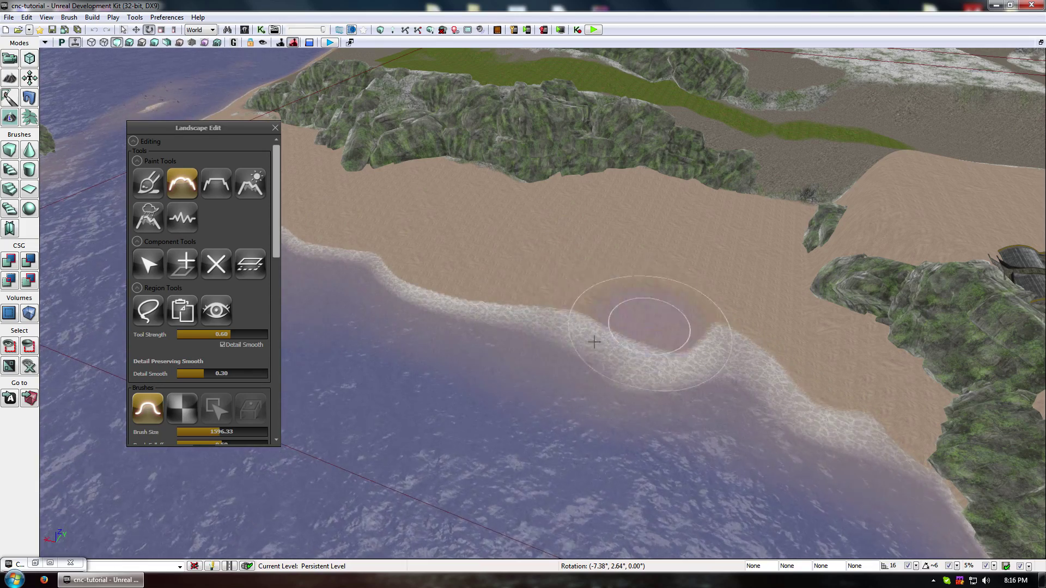
# Flatten the sand at the foot of the rock barrier along the shore with tool strength 0.17 and brush size 270.20.
pyautogui.moveTo(626, 249); pyautogui.dragTo(757, 267, button='right')
pyautogui.moveTo(757, 267)
pyautogui.mouseDown()
pyautogui.moveTo(654, 186)
pyautogui.moveTo(524, 118)
pyautogui.mouseUp()
pyautogui.click(221, 181)
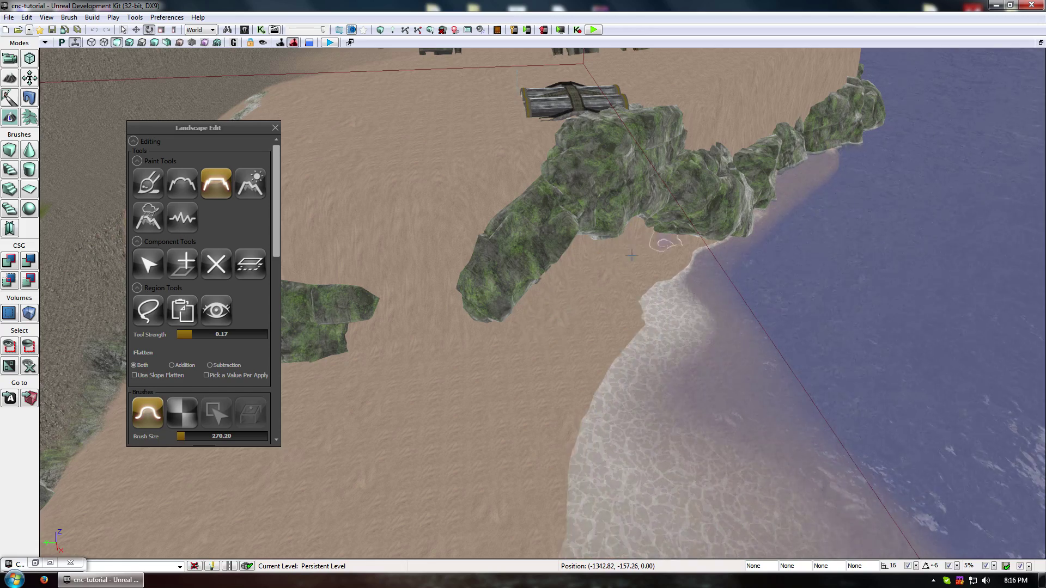
pyautogui.moveTo(590, 309)
pyautogui.mouseDown(button='right')
pyautogui.moveTo(527, 292)
pyautogui.moveTo(486, 259)
pyautogui.moveTo(616, 252)
pyautogui.moveTo(550, 227)
pyautogui.moveTo(621, 237)
pyautogui.moveTo(610, 273)
pyautogui.mouseUp(button='right')
# Leave landscape editing and position the rock at the outer end of the large ridge beside the grass field.
pyautogui.click(275, 128)
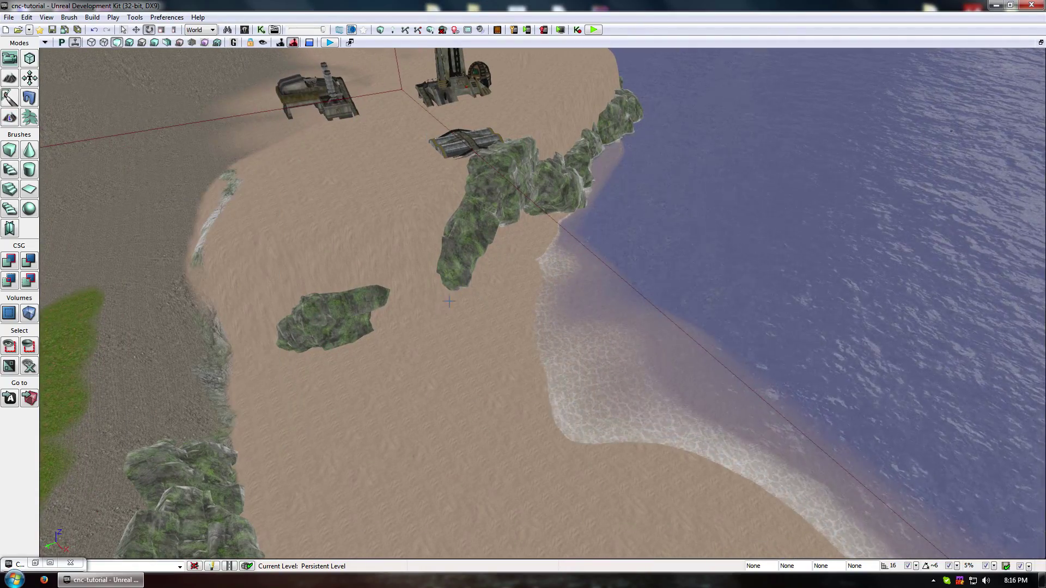
pyautogui.moveTo(305, 174); pyautogui.dragTo(267, 305)
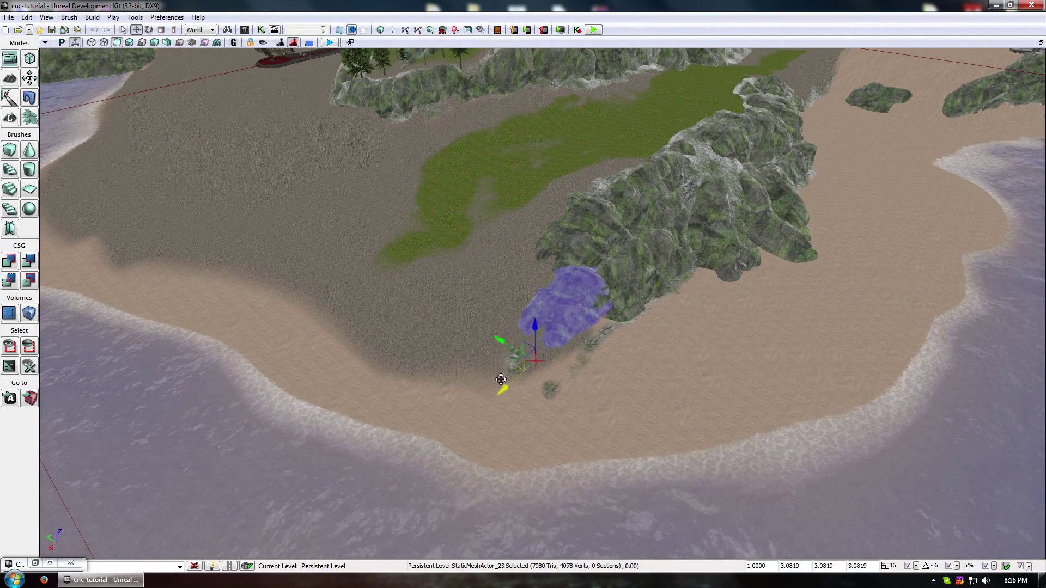
pyautogui.moveTo(656, 376); pyautogui.dragTo(435, 386, button='middle')
pyautogui.moveTo(436, 387); pyautogui.dragTo(763, 327)
pyautogui.moveTo(566, 305); pyautogui.dragTo(447, 414)
pyautogui.moveTo(523, 305); pyautogui.dragTo(665, 370)
pyautogui.moveTo(519, 350); pyautogui.dragTo(520, 338)
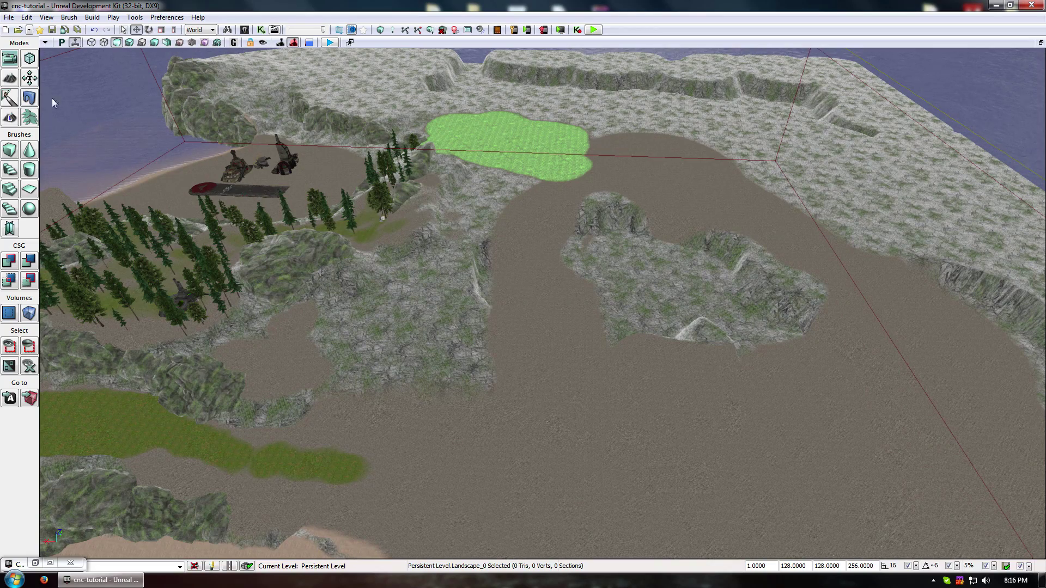
# Paint a large tib1 patch on the open ground behind the base buildings with tool strength 0.50 and brush size 1288.77.
pyautogui.click(10, 118)
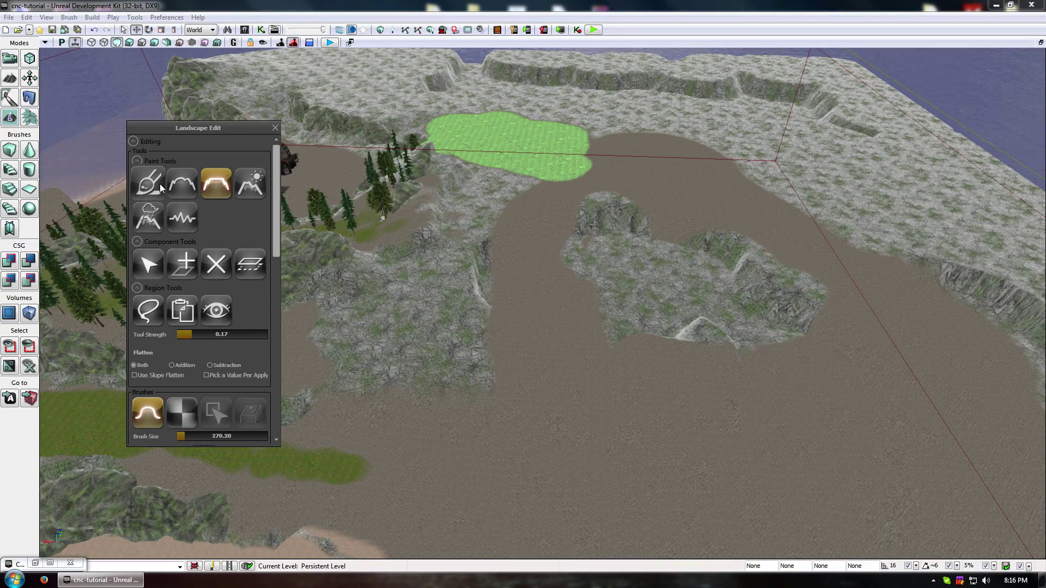
pyautogui.moveTo(640, 267); pyautogui.dragTo(613, 251)
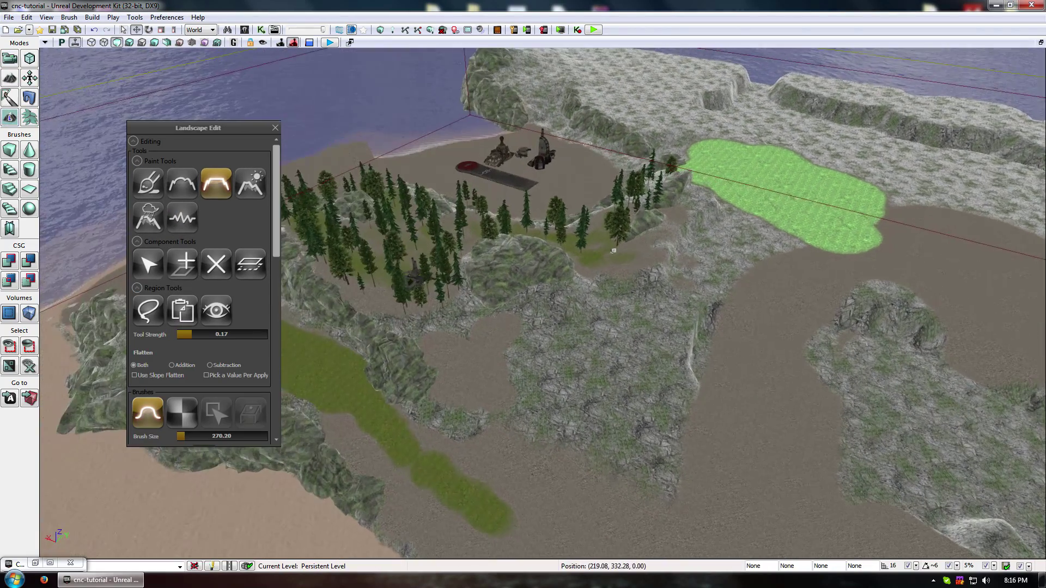
pyautogui.moveTo(695, 191); pyautogui.dragTo(727, 414)
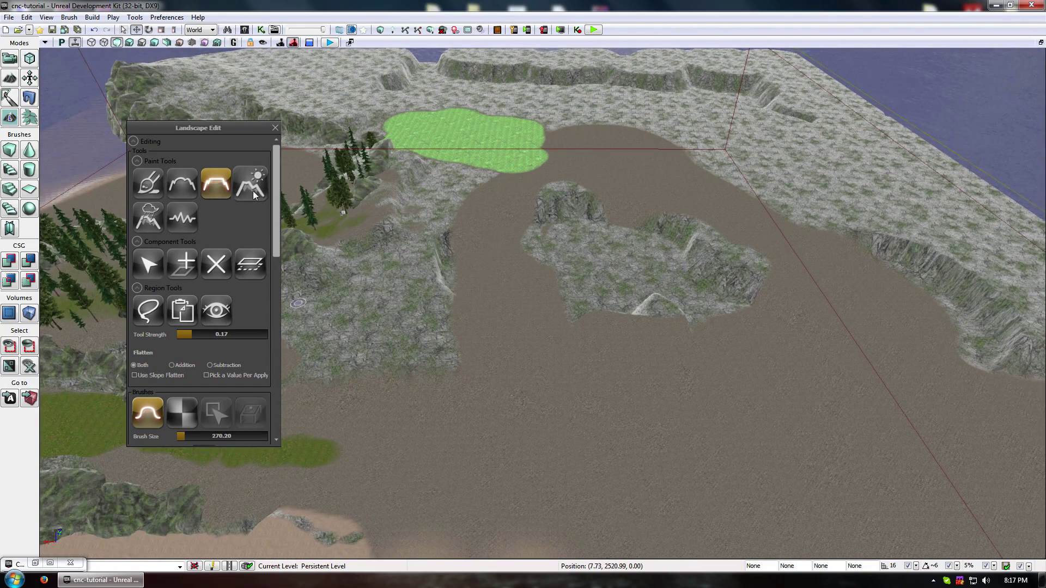
pyautogui.scroll(-1, 280, 205)
pyautogui.moveTo(279, 203); pyautogui.dragTo(292, 291)
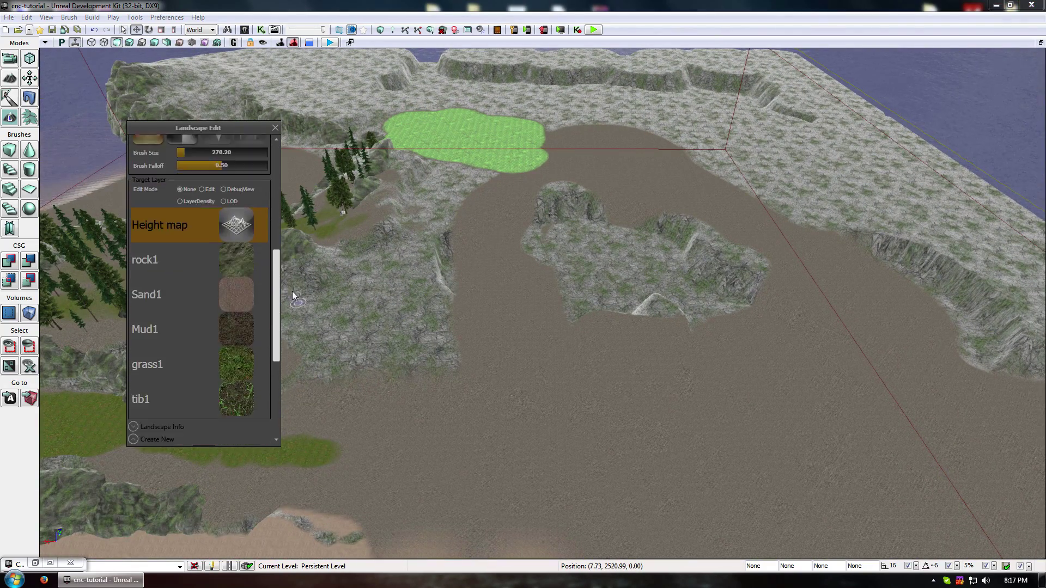
pyautogui.click(180, 396)
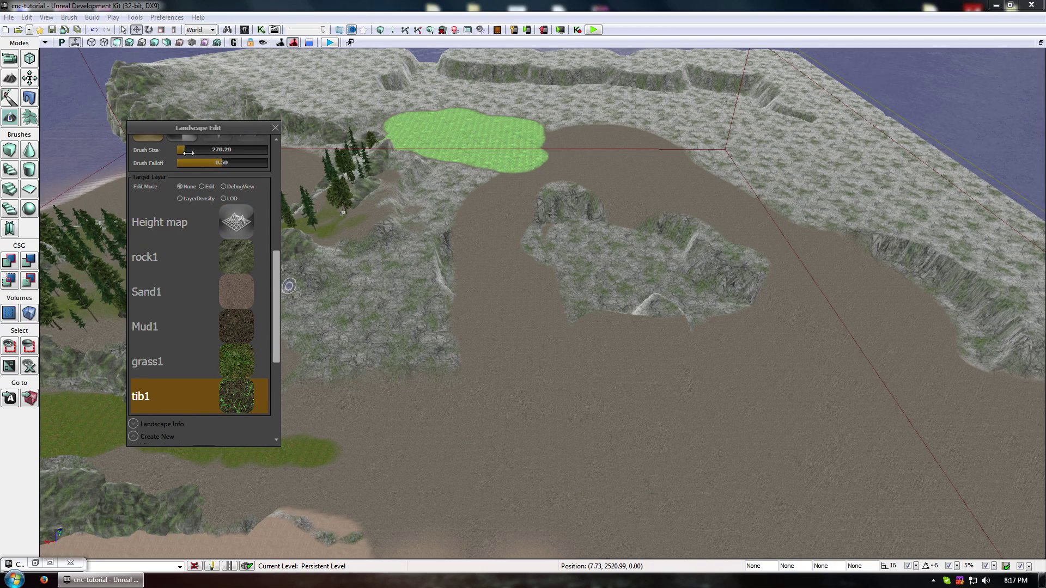
pyautogui.moveTo(533, 447); pyautogui.dragTo(537, 491, button='right')
pyautogui.moveTo(595, 151); pyautogui.dragTo(567, 136, button='right')
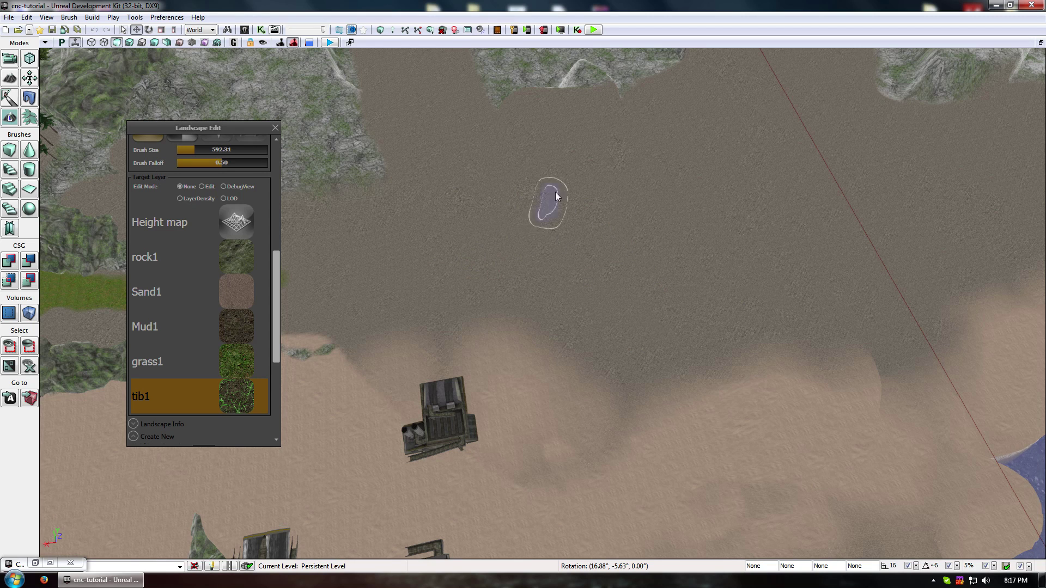
pyautogui.scroll(5, 261, 316)
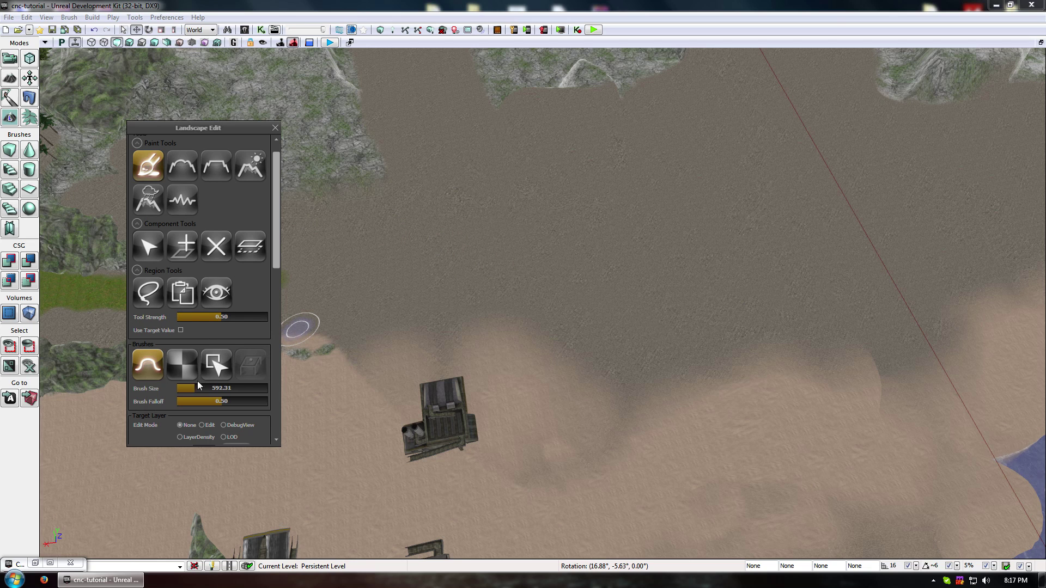
pyautogui.moveTo(197, 388); pyautogui.dragTo(234, 389)
pyautogui.moveTo(558, 280)
pyautogui.mouseDown()
pyautogui.moveTo(619, 296)
pyautogui.moveTo(600, 257)
pyautogui.moveTo(673, 355)
pyautogui.moveTo(548, 184)
pyautogui.moveTo(504, 294)
pyautogui.moveTo(682, 361)
pyautogui.moveTo(541, 270)
pyautogui.moveTo(567, 294)
pyautogui.mouseUp()
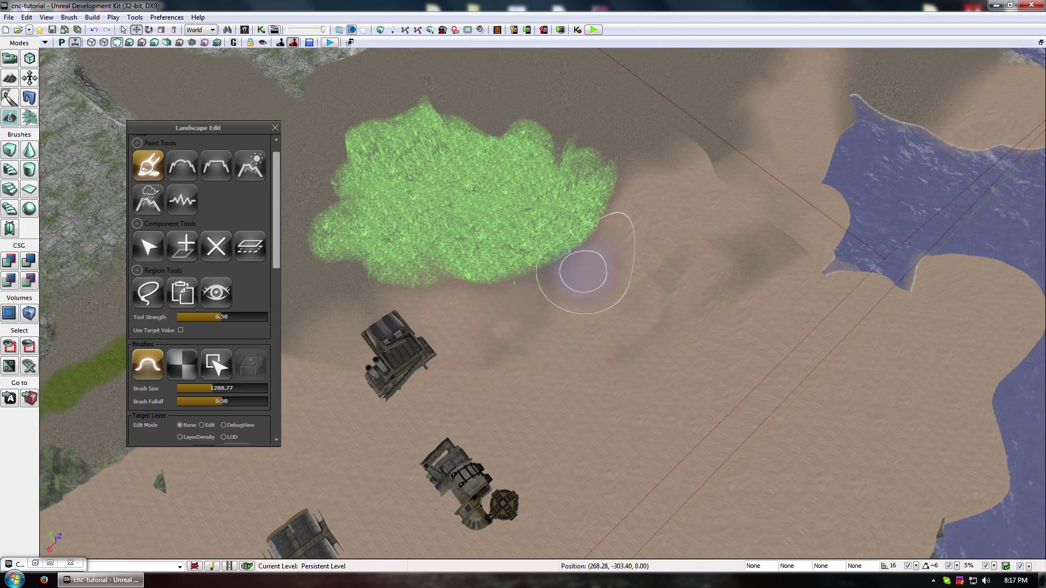
# Paint tib1 from the existing green field across the central rocks to join the patch near the base, and close landscape editing.
pyautogui.moveTo(584, 270); pyautogui.dragTo(491, 251, button='middle')
pyautogui.moveTo(862, 312); pyautogui.dragTo(893, 275, button='middle')
pyautogui.moveTo(864, 315); pyautogui.dragTo(911, 316, button='right')
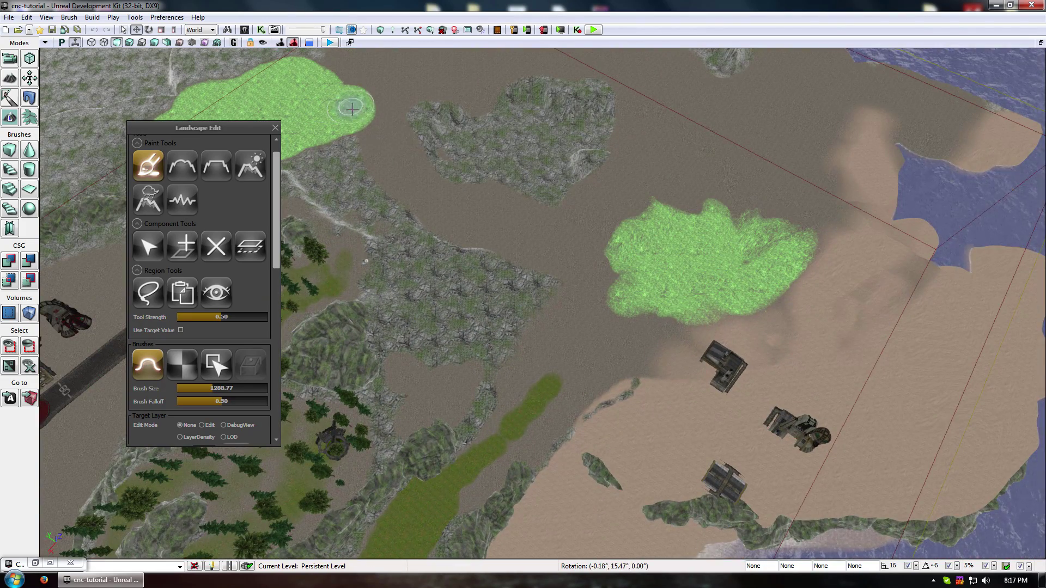
pyautogui.moveTo(352, 109)
pyautogui.mouseDown()
pyautogui.moveTo(544, 182)
pyautogui.moveTo(409, 147)
pyautogui.moveTo(415, 169)
pyautogui.moveTo(373, 155)
pyautogui.moveTo(456, 199)
pyautogui.moveTo(539, 218)
pyautogui.moveTo(532, 230)
pyautogui.moveTo(382, 90)
pyautogui.moveTo(332, 68)
pyautogui.moveTo(446, 90)
pyautogui.moveTo(528, 160)
pyautogui.moveTo(578, 136)
pyautogui.moveTo(604, 158)
pyautogui.moveTo(632, 158)
pyautogui.moveTo(511, 140)
pyautogui.moveTo(457, 87)
pyautogui.moveTo(486, 191)
pyautogui.moveTo(550, 229)
pyautogui.moveTo(452, 240)
pyautogui.moveTo(488, 136)
pyautogui.moveTo(403, 93)
pyautogui.moveTo(487, 133)
pyautogui.moveTo(646, 171)
pyautogui.mouseUp()
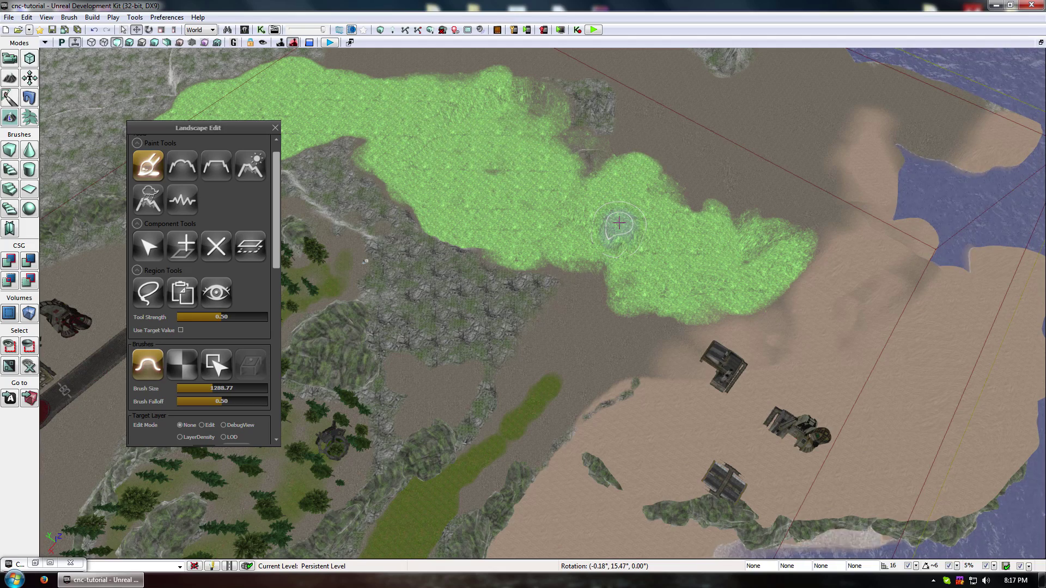
pyautogui.moveTo(626, 222); pyautogui.dragTo(528, 153, button='right')
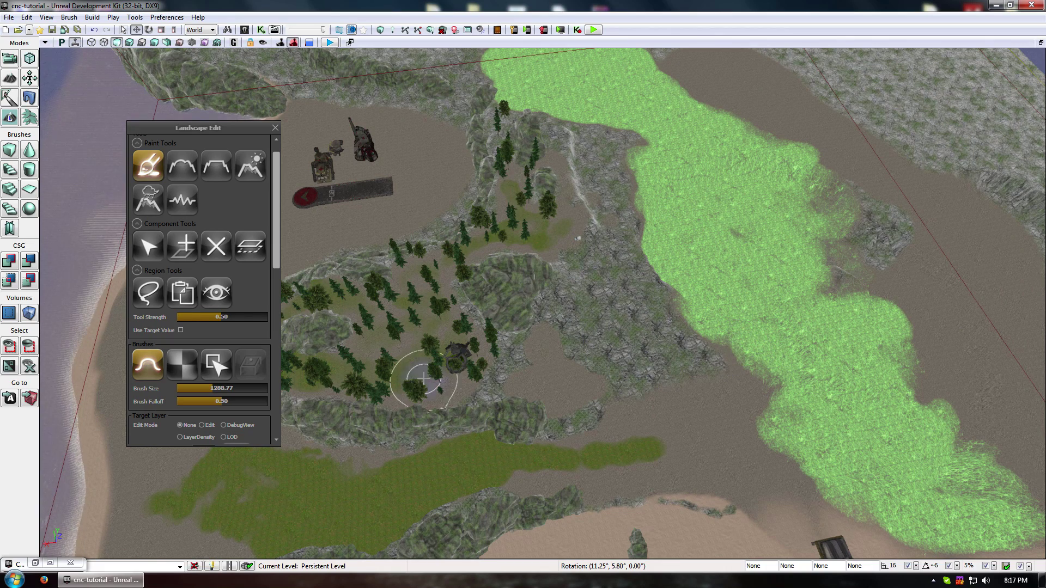
pyautogui.click(274, 127)
# Examine the whole island layout, including the tiberium field, the raised base plateau and the rock barrier along the shore.
pyautogui.moveTo(623, 138); pyautogui.dragTo(649, 76, button='right')
pyautogui.moveTo(623, 138); pyautogui.dragTo(624, 235)
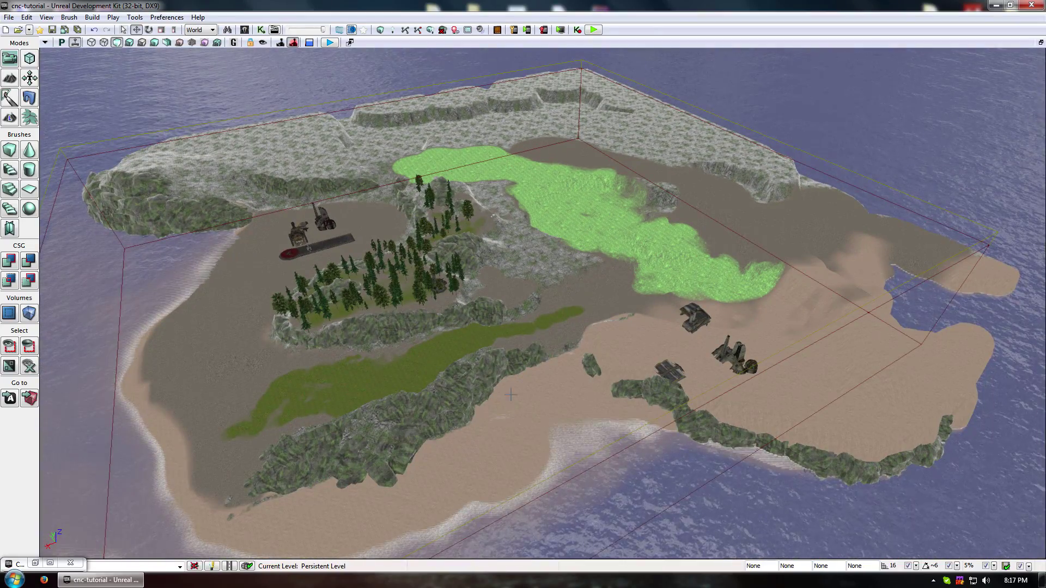
pyautogui.moveTo(599, 453); pyautogui.dragTo(548, 146)
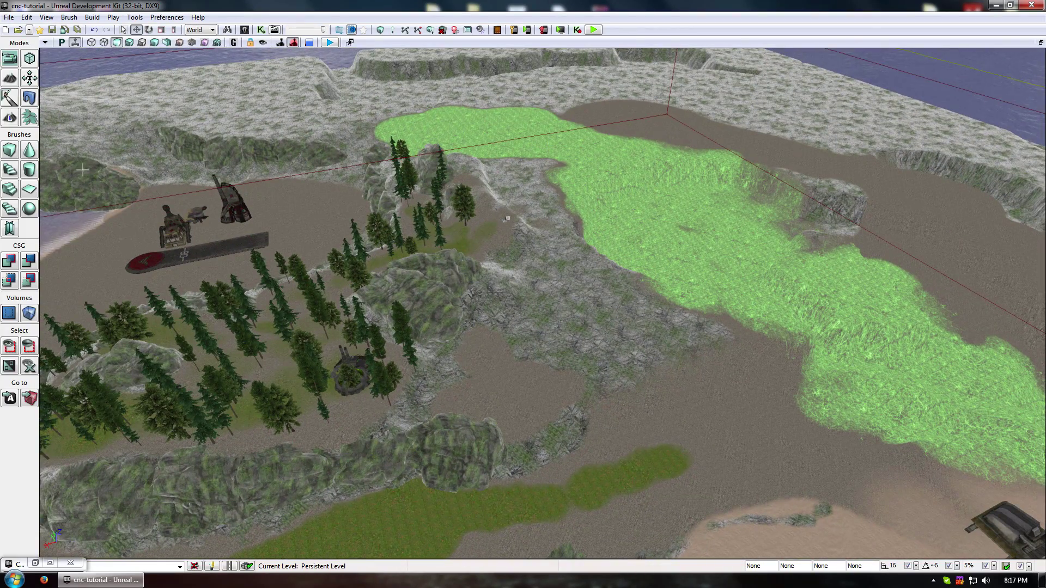
pyautogui.click(460, 452)
pyautogui.moveTo(460, 452); pyautogui.dragTo(482, 507, button='middle')
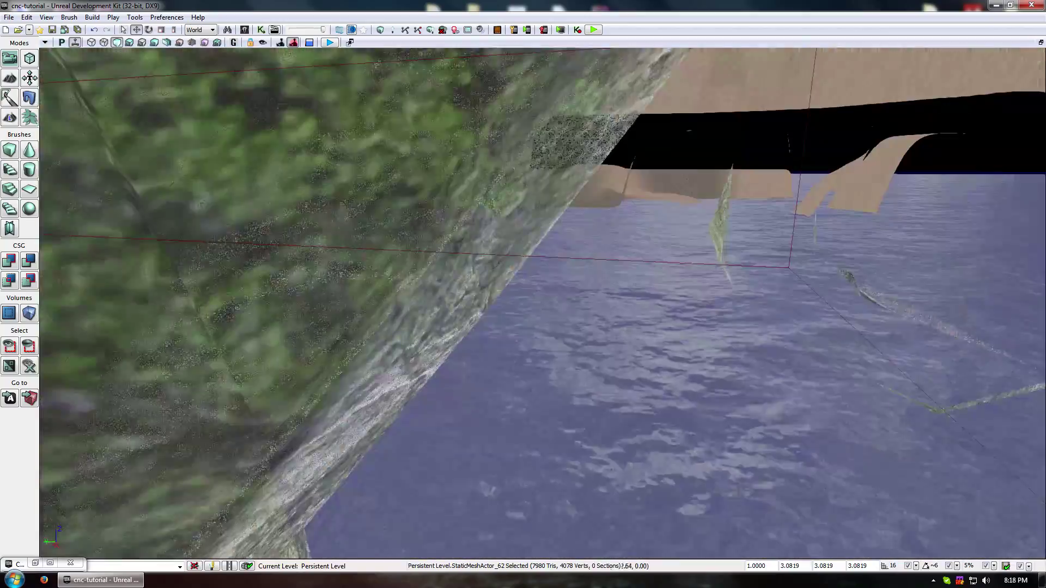
pyautogui.moveTo(523, 303); pyautogui.dragTo(527, 395)
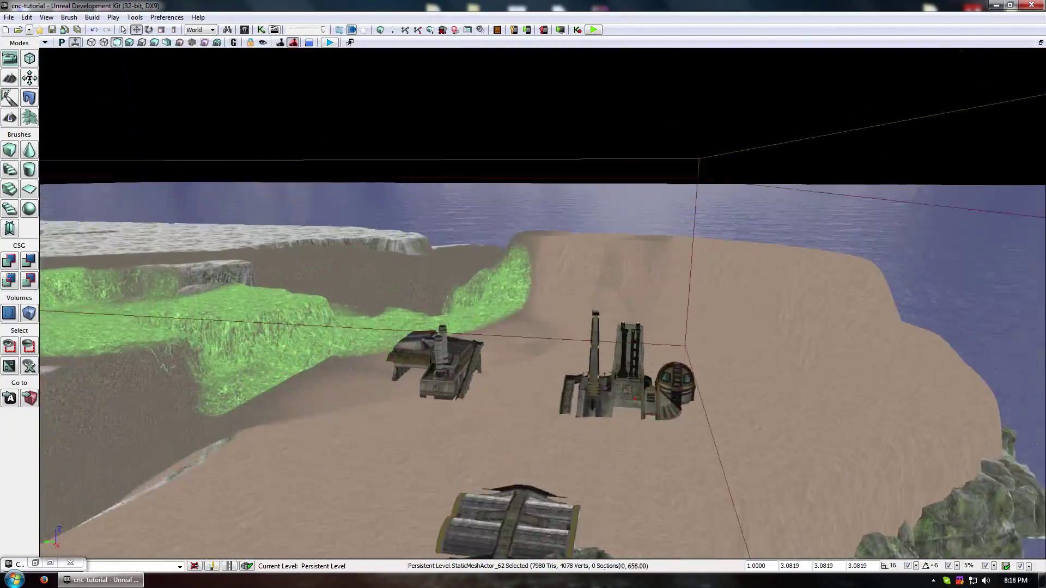
pyautogui.moveTo(498, 312); pyautogui.dragTo(497, 354, button='right')
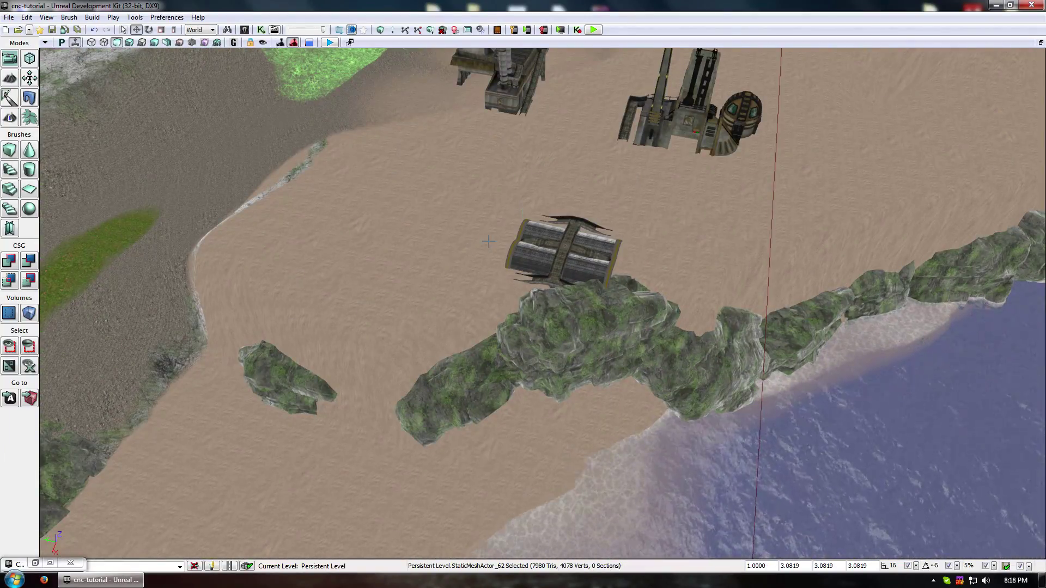
pyautogui.moveTo(543, 303); pyautogui.dragTo(547, 234, button='right')
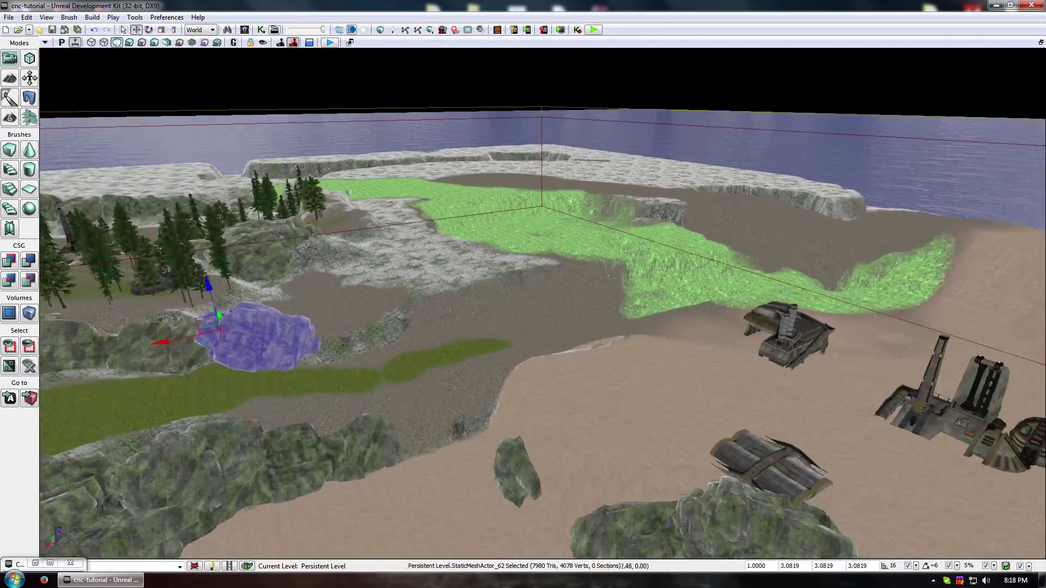
pyautogui.moveTo(523, 303); pyautogui.dragTo(524, 349)
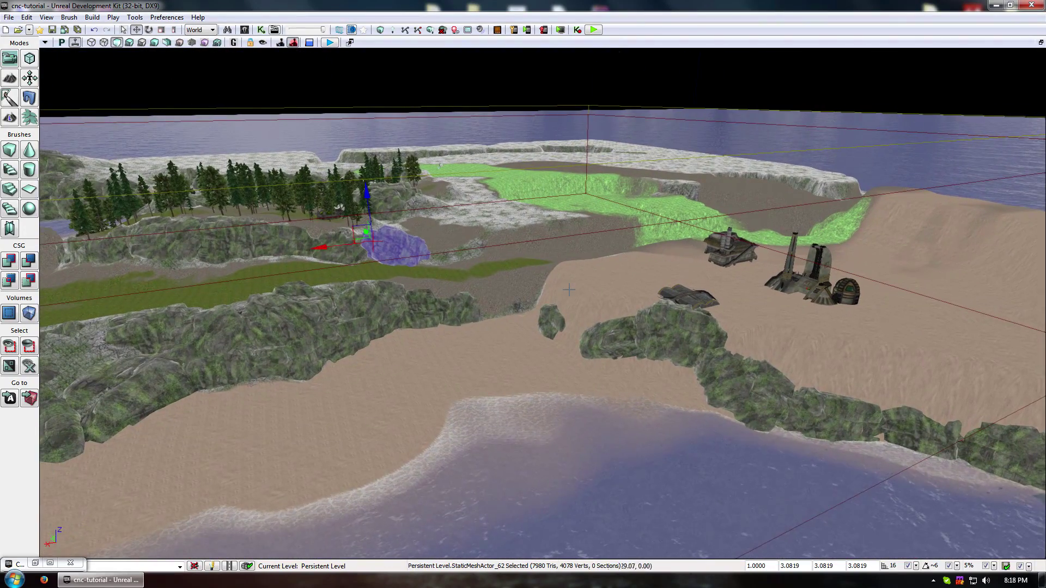
pyautogui.moveTo(574, 322); pyautogui.dragTo(727, 322, button='right')
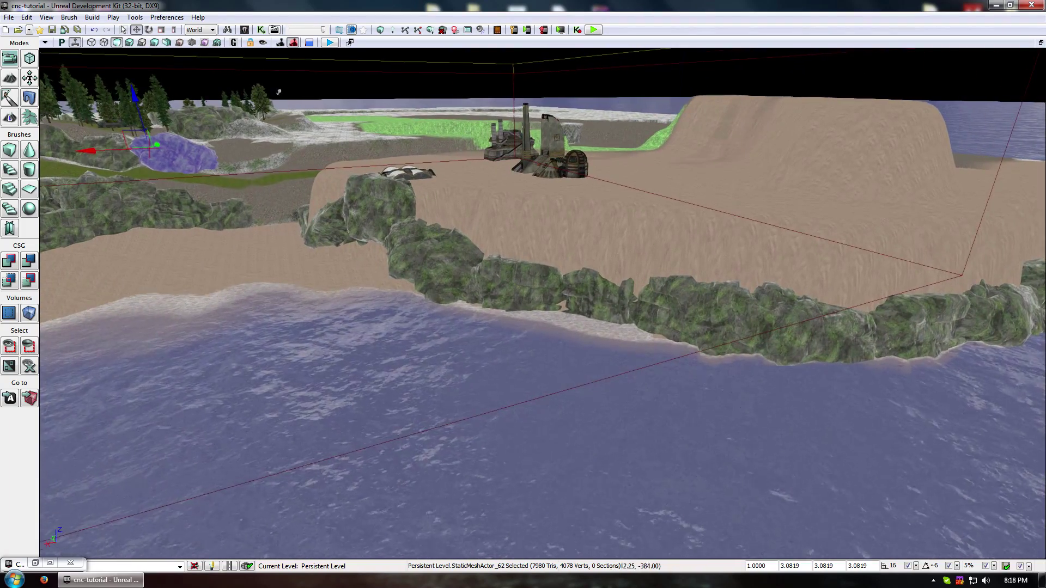
pyautogui.moveTo(543, 303); pyautogui.dragTo(567, 267)
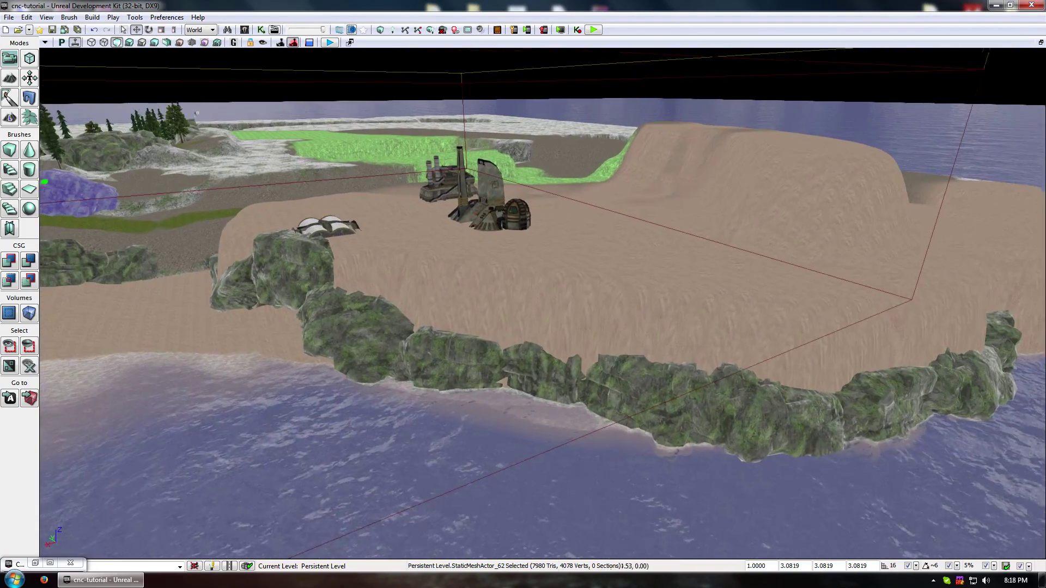
# Shift the barracks slightly along the raised sand plateau, inward from its edge above the rock barrier.
pyautogui.moveTo(586, 348); pyautogui.dragTo(573, 327)
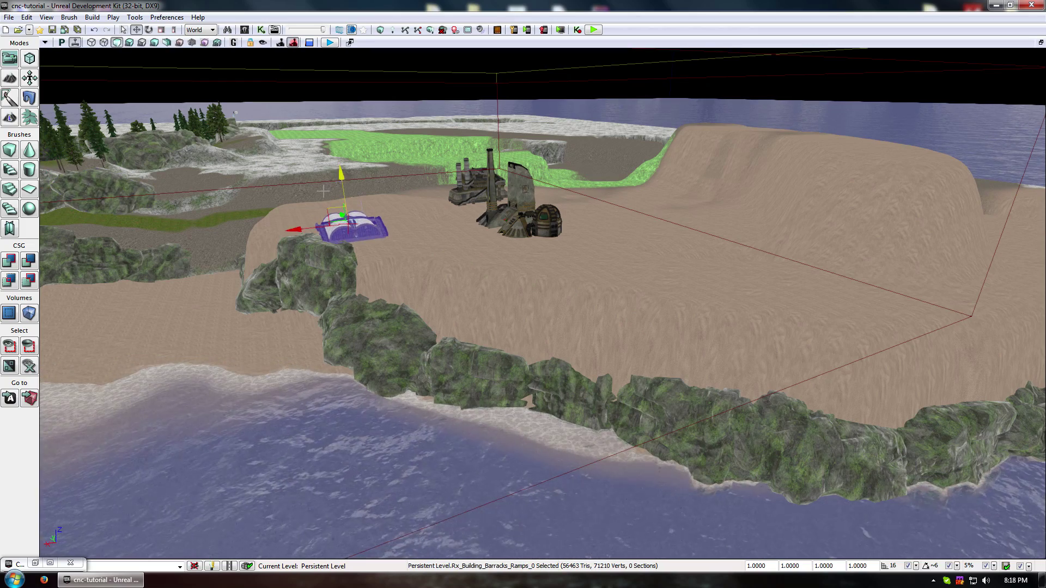
pyautogui.moveTo(321, 229)
pyautogui.mouseDown()
pyautogui.moveTo(395, 221)
pyautogui.moveTo(307, 229)
pyautogui.mouseUp()
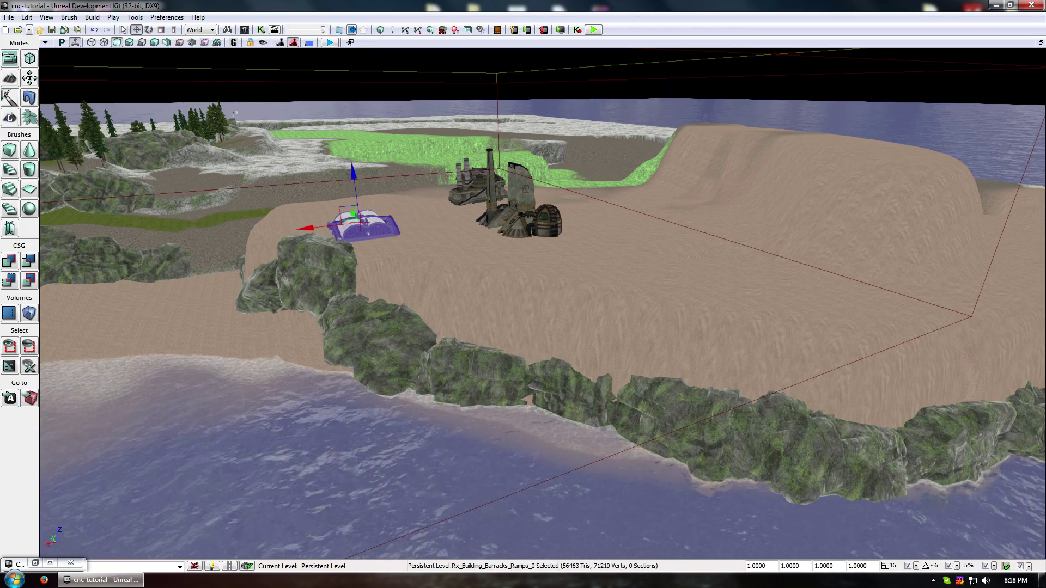
pyautogui.moveTo(413, 362); pyautogui.dragTo(414, 332)
# Examine the route from the base plateau and rock barrier along the beach, past the tiberium fields, to the forest beside the airstrip.
pyautogui.moveTo(606, 196); pyautogui.dragTo(608, 281)
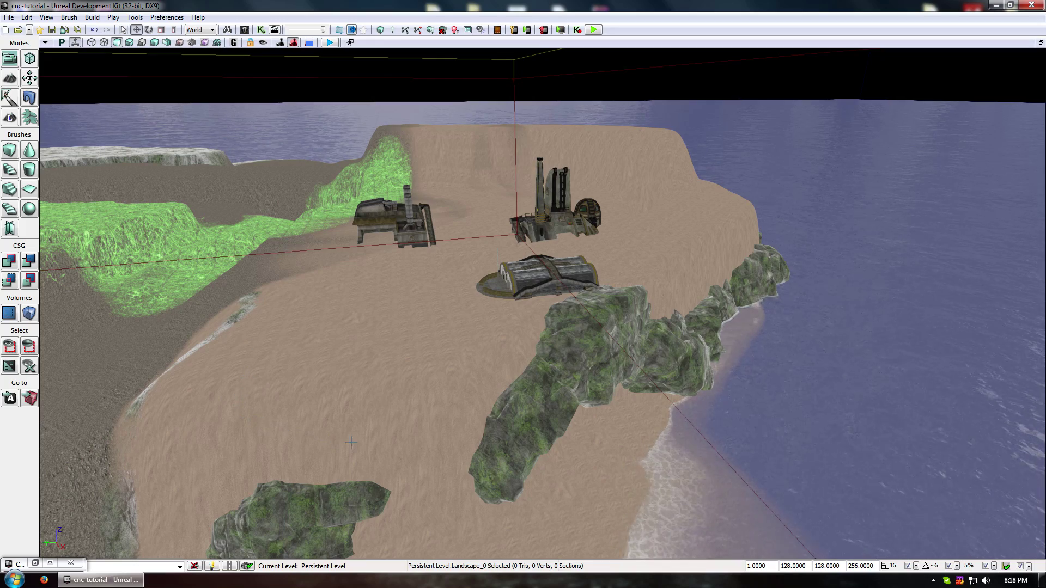
pyautogui.moveTo(351, 443); pyautogui.dragTo(319, 443)
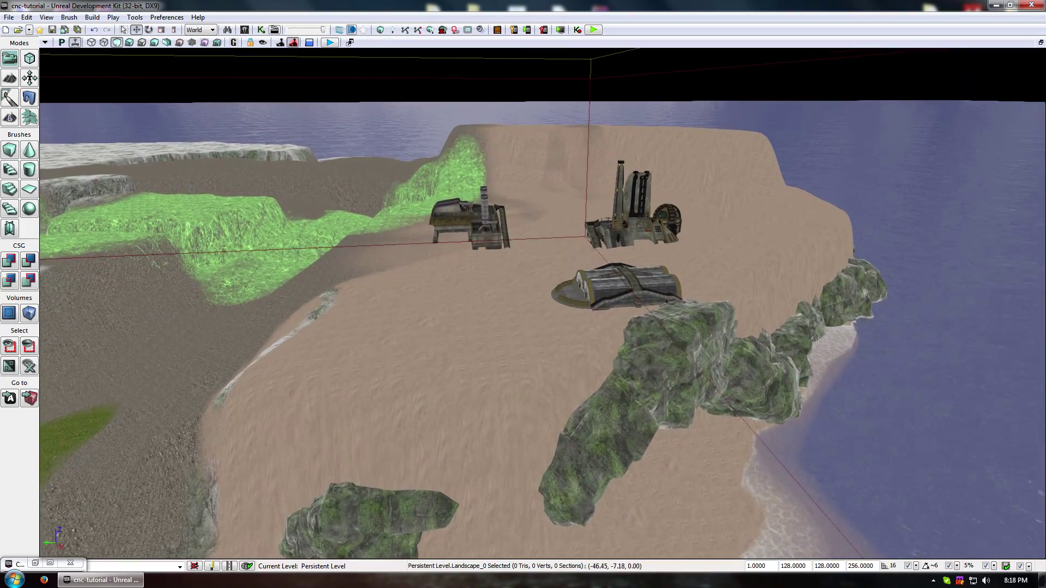
pyautogui.moveTo(686, 204); pyautogui.dragTo(690, 305)
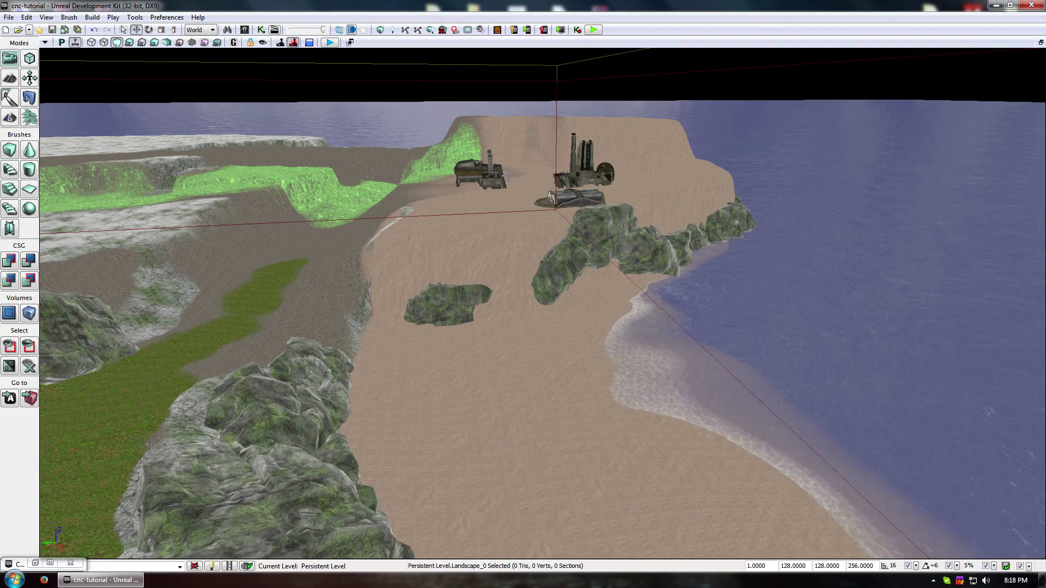
pyautogui.moveTo(431, 168)
pyautogui.mouseDown()
pyautogui.moveTo(401, 170)
pyautogui.moveTo(272, 256)
pyautogui.moveTo(319, 226)
pyautogui.moveTo(458, 182)
pyautogui.moveTo(427, 170)
pyautogui.mouseUp()
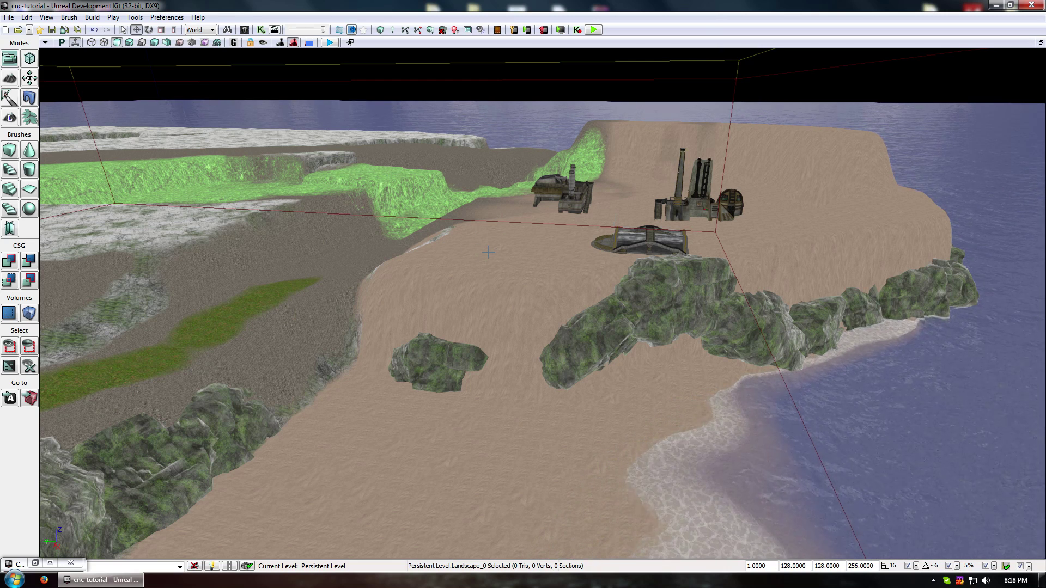
pyautogui.moveTo(489, 252); pyautogui.dragTo(669, 449)
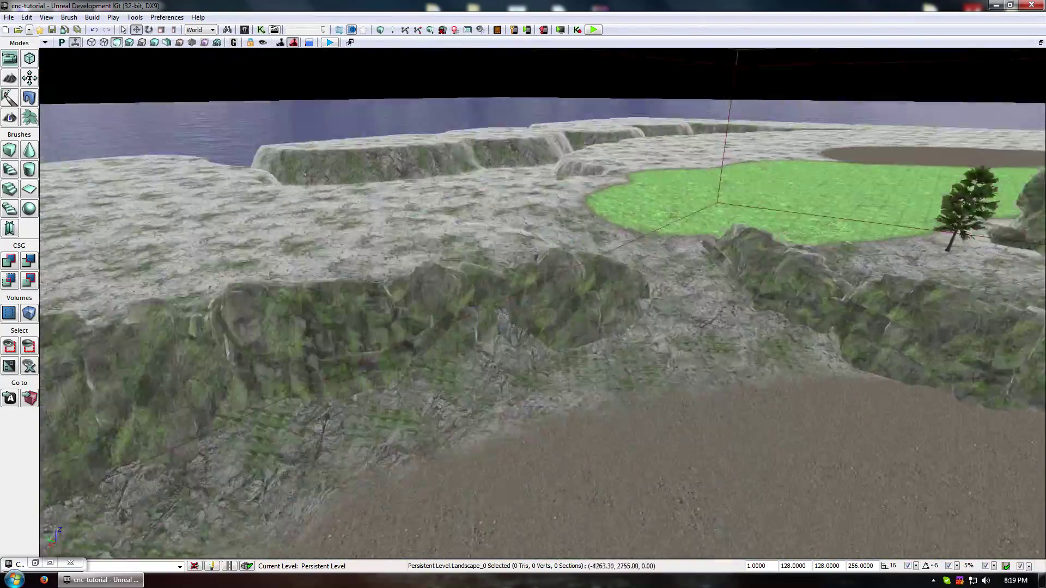
pyautogui.moveTo(542, 303); pyautogui.dragTo(893, 551)
pyautogui.moveTo(894, 551); pyautogui.dragTo(630, 531, button='right')
pyautogui.moveTo(545, 348); pyautogui.dragTo(469, 179)
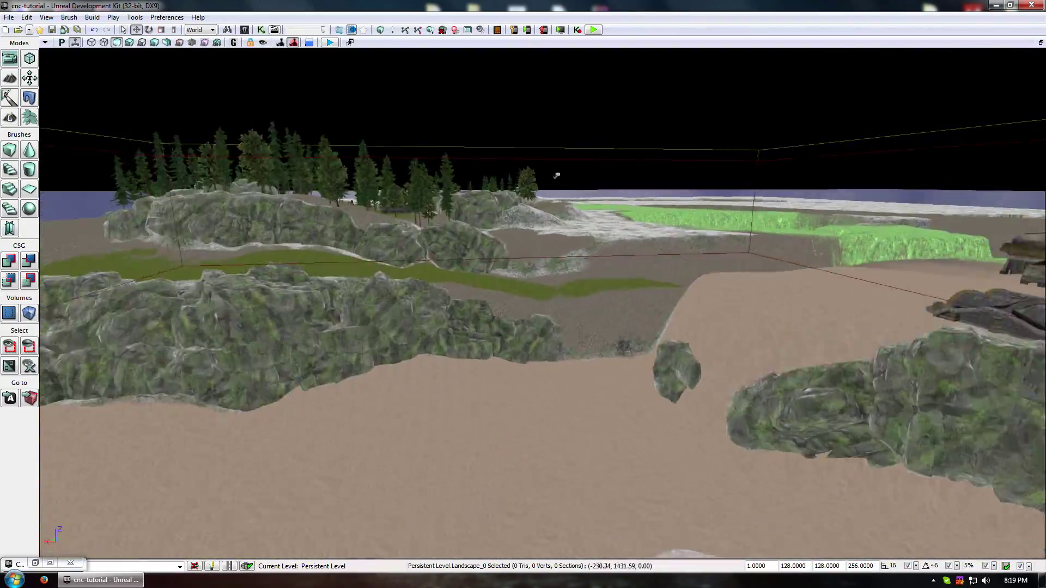
pyautogui.moveTo(556, 176); pyautogui.dragTo(617, 184)
pyautogui.moveTo(616, 184); pyautogui.dragTo(808, 163, button='right')
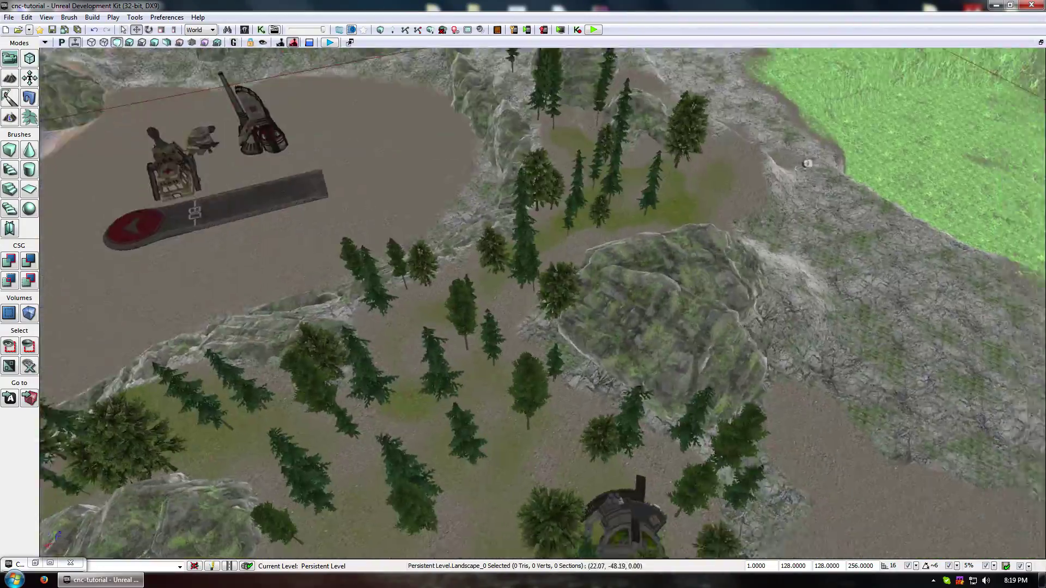
pyautogui.moveTo(402, 314)
pyautogui.mouseDown(button='right')
pyautogui.moveTo(507, 360)
pyautogui.moveTo(402, 314)
pyautogui.mouseUp(button='right')
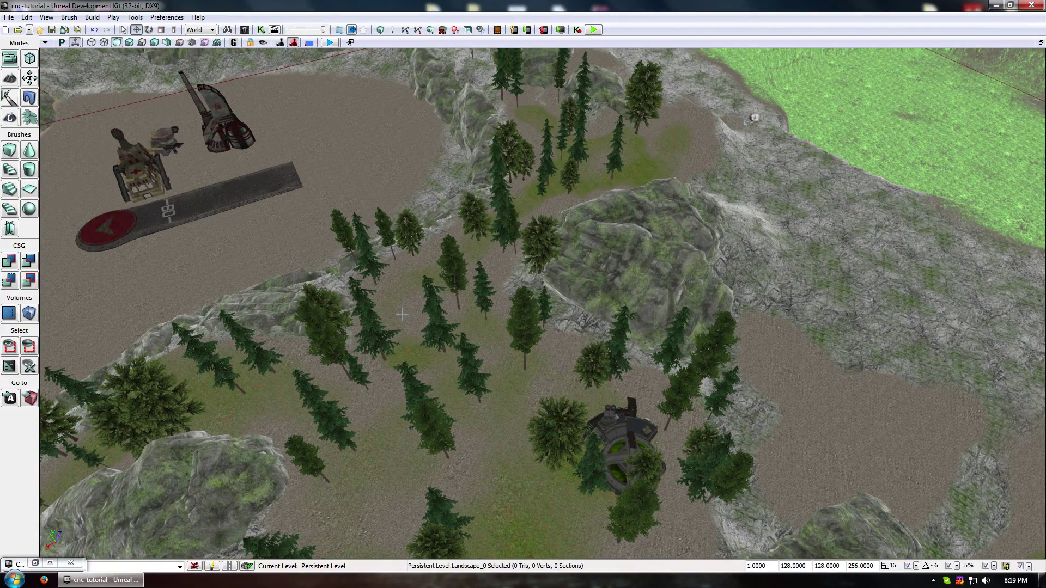